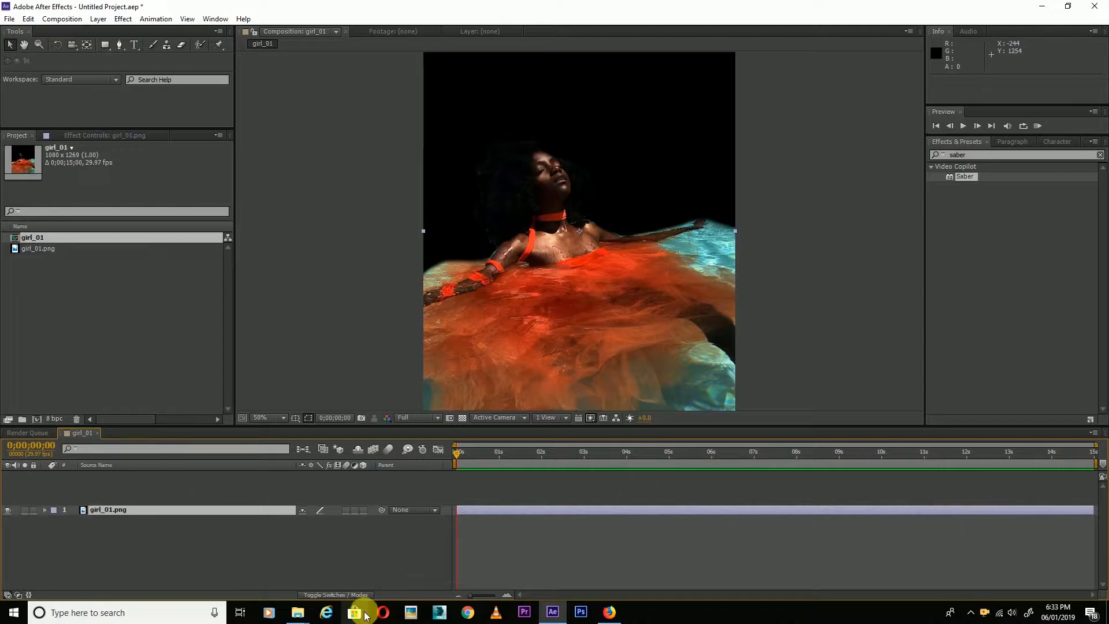
Import entwine_logo_02 and ICCON from the YouTube folder in File Explorer and add both above girl_01 in the composition
{"action": "left_click", "coordinate": [297, 613]}
{"action": "left_click", "coordinate": [268, 567]}
{"action": "left_click", "coordinate": [131, 143], "text": "ctrl"}
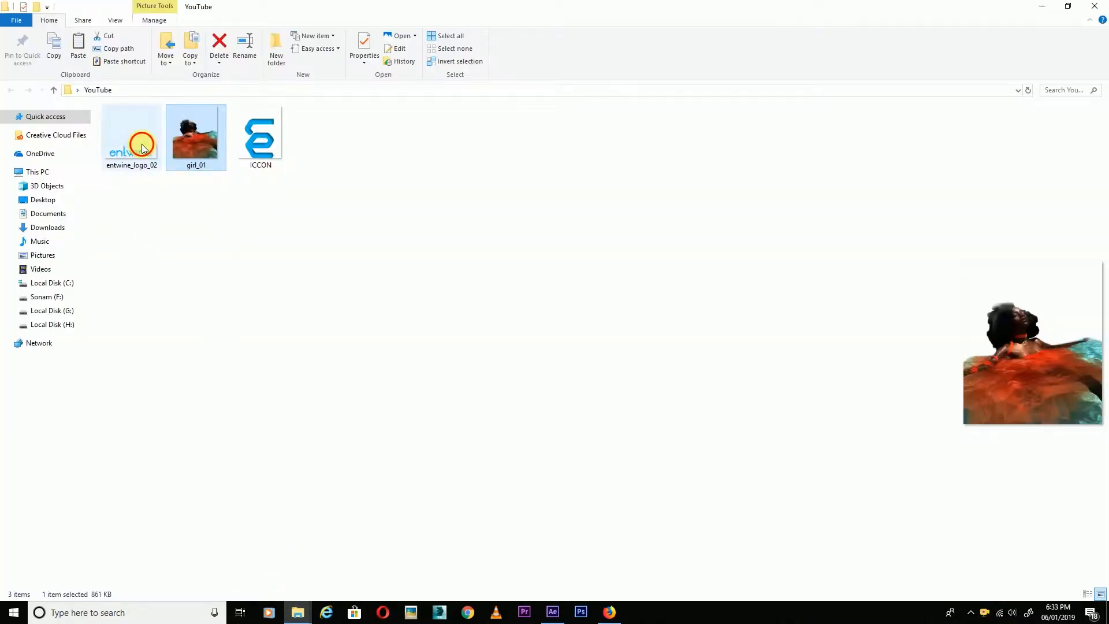
{"action": "left_click_drag", "start_coordinate": [131, 143], "coordinate": [92, 342]}
{"action": "left_click_drag", "start_coordinate": [35, 270], "coordinate": [140, 494]}
{"action": "left_click", "coordinate": [146, 478]}
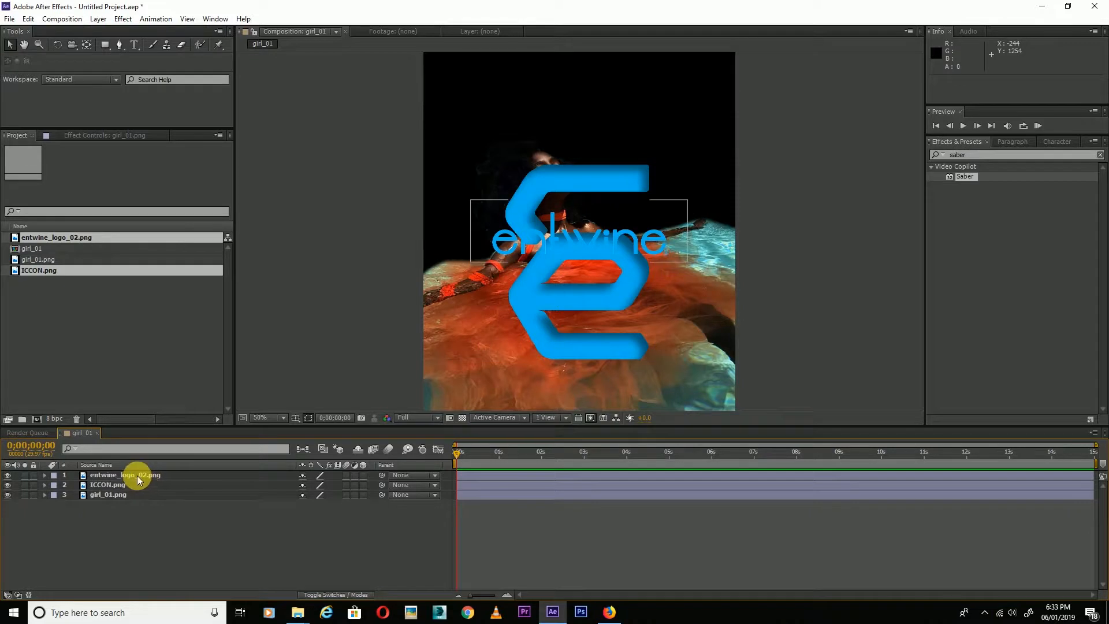
Put the ICCON layer above entwine_logo_02 and move the entwine wordmark down to the lower part of the image
{"action": "mouse_move", "coordinate": [117, 480]}
{"action": "left_mouse_down"}
{"action": "mouse_move", "coordinate": [99, 476]}
{"action": "mouse_move", "coordinate": [110, 490]}
{"action": "left_mouse_up"}
{"action": "left_click_drag", "start_coordinate": [510, 246], "coordinate": [510, 380]}
{"action": "left_click", "coordinate": [137, 476]}
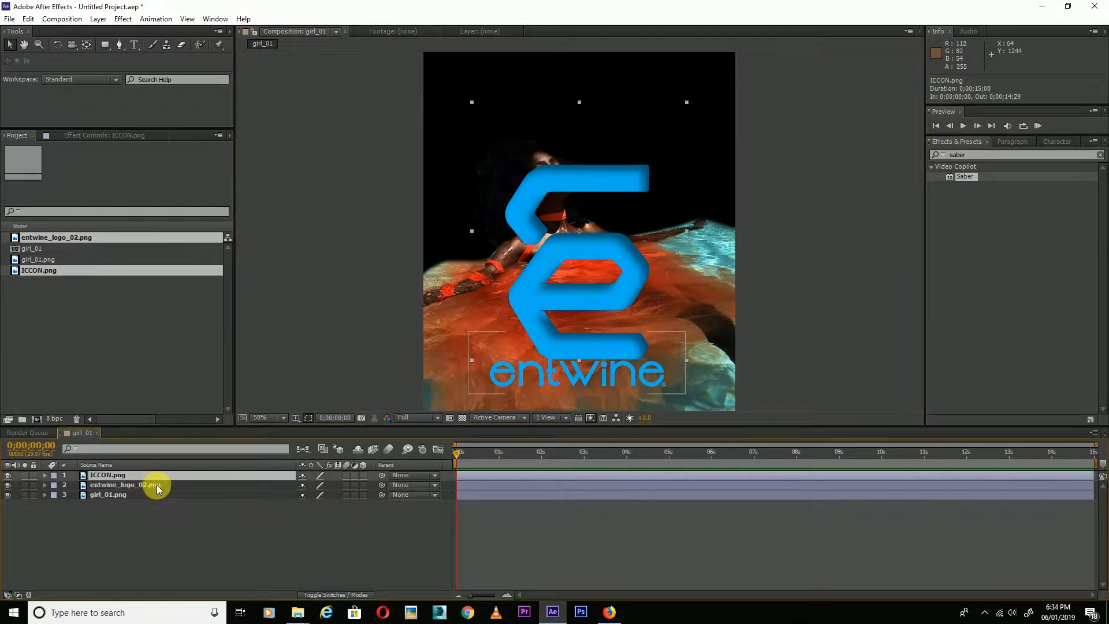
Scale the ICCON layer down to 43% and position the icon just above the entwine wordmark
{"action": "key", "text": "s"}
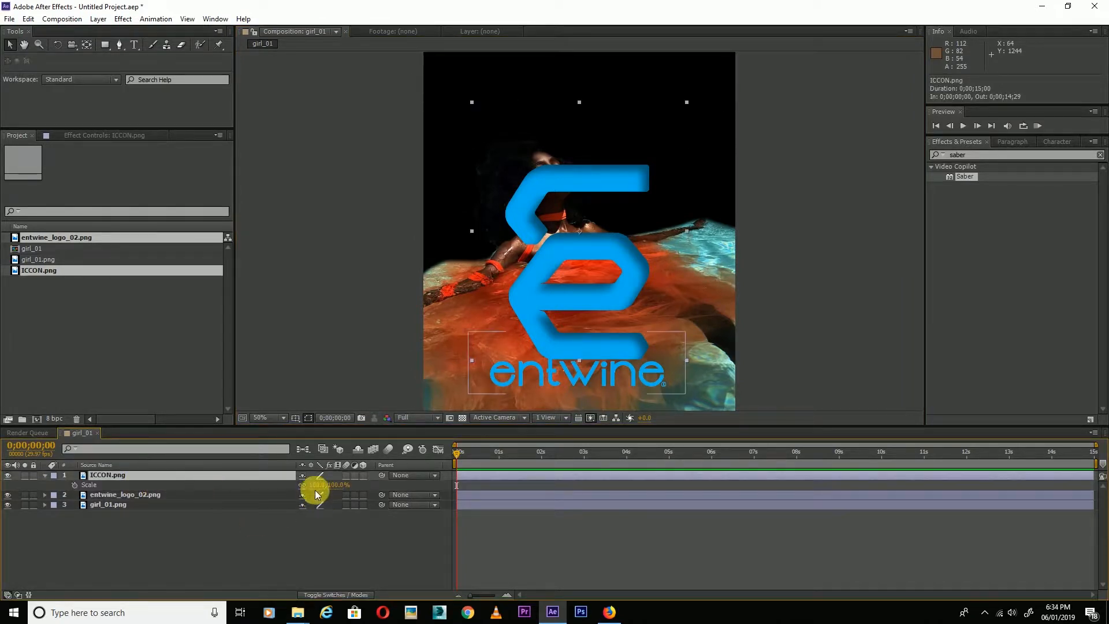
{"action": "mouse_move", "coordinate": [312, 484]}
{"action": "left_mouse_down"}
{"action": "mouse_move", "coordinate": [325, 493]}
{"action": "mouse_move", "coordinate": [307, 486]}
{"action": "left_mouse_up"}
{"action": "left_click_drag", "start_coordinate": [589, 297], "coordinate": [598, 336]}
{"action": "left_click_drag", "start_coordinate": [317, 484], "coordinate": [318, 492]}
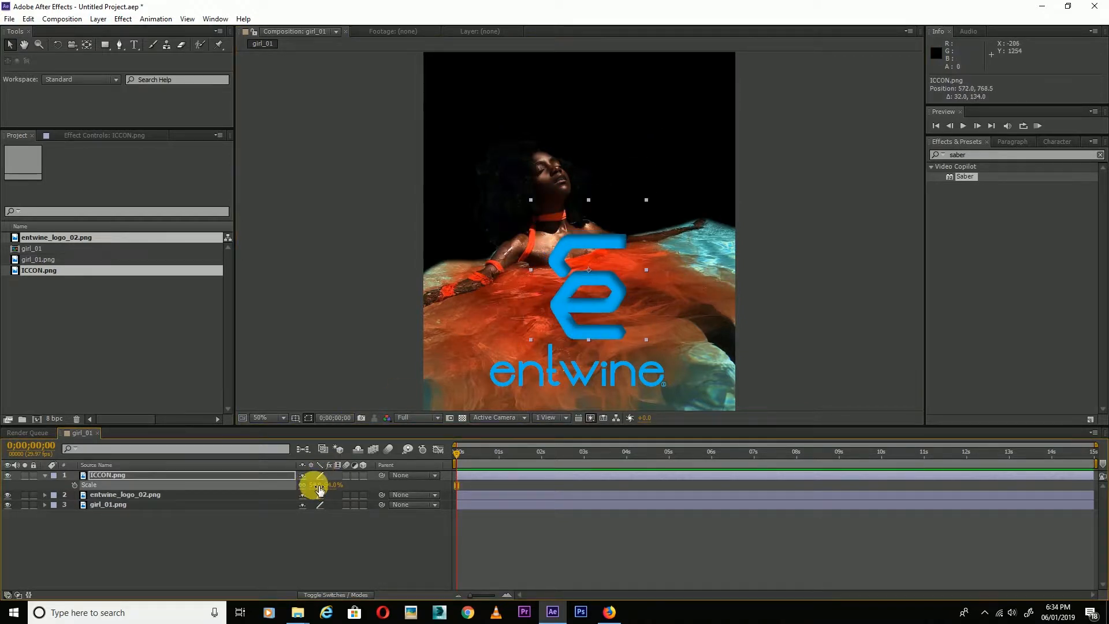
{"action": "left_click", "coordinate": [308, 530]}
{"action": "left_click_drag", "start_coordinate": [317, 485], "coordinate": [313, 485]}
{"action": "left_click_drag", "start_coordinate": [575, 298], "coordinate": [610, 324]}
{"action": "left_click_drag", "start_coordinate": [576, 367], "coordinate": [595, 383]}
{"action": "left_click", "coordinate": [337, 523]}
{"action": "left_click_drag", "start_coordinate": [592, 277], "coordinate": [564, 297]}
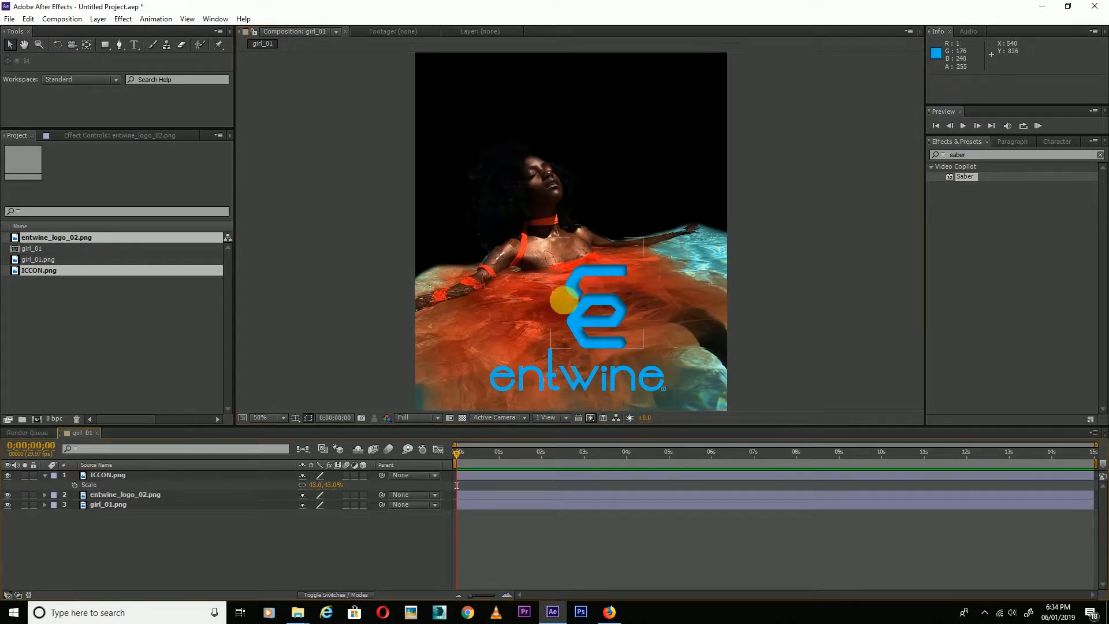
Add the white text REAL HYDRATION on two lines in the dark area above the woman
{"action": "left_click", "coordinate": [133, 48]}
{"action": "scroll", "coordinate": [578, 300], "scroll_direction": "down", "scroll_amount": 1}
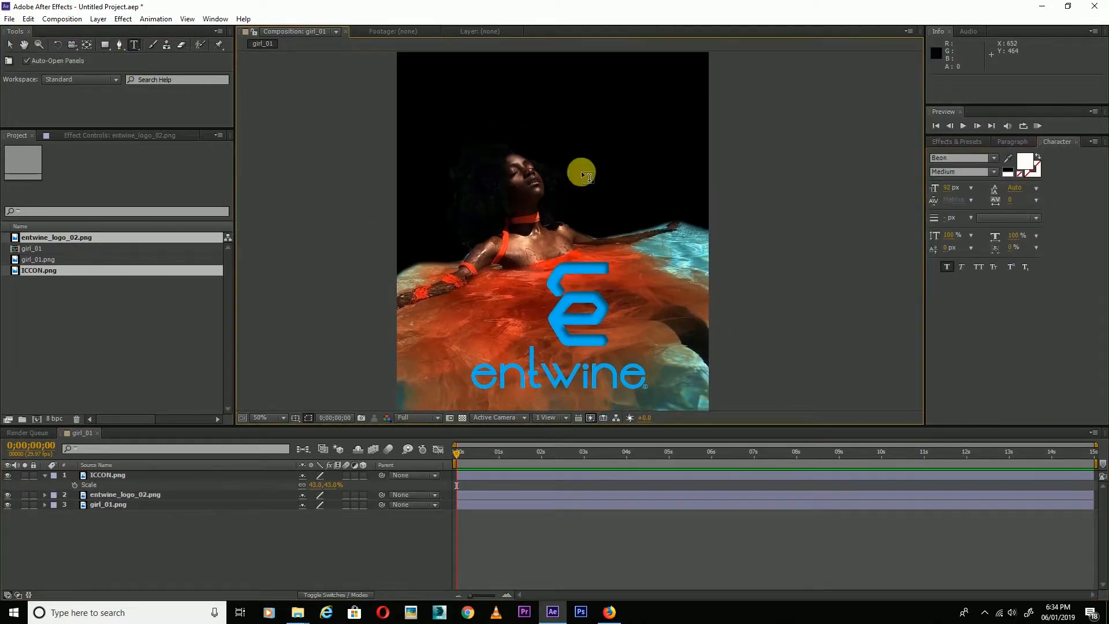
{"action": "left_click", "coordinate": [556, 95]}
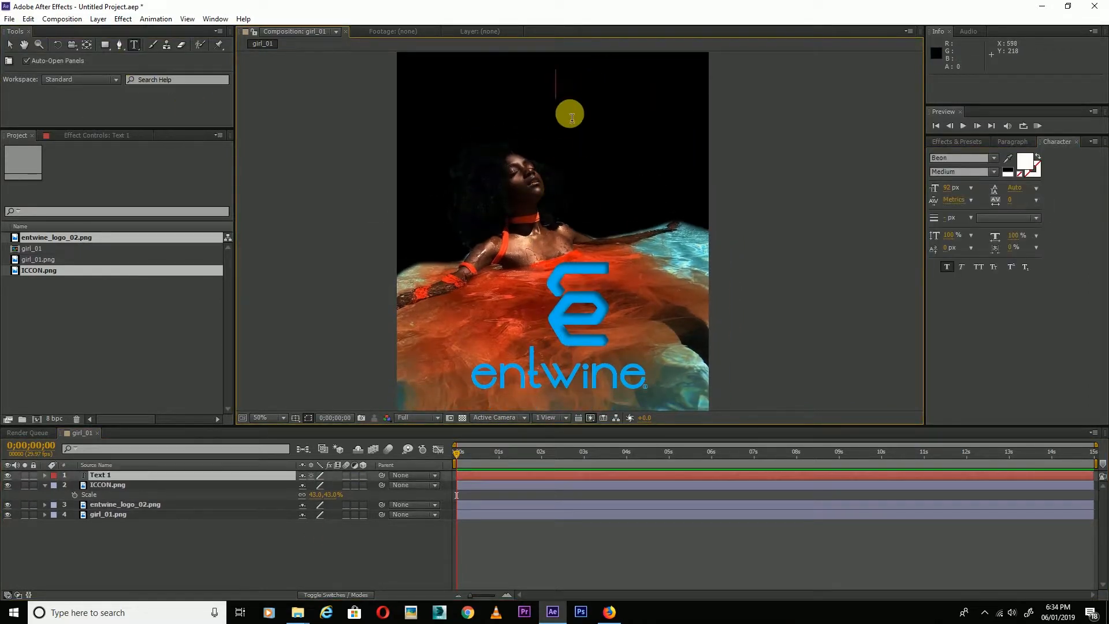
{"action": "type", "text": "REA"}
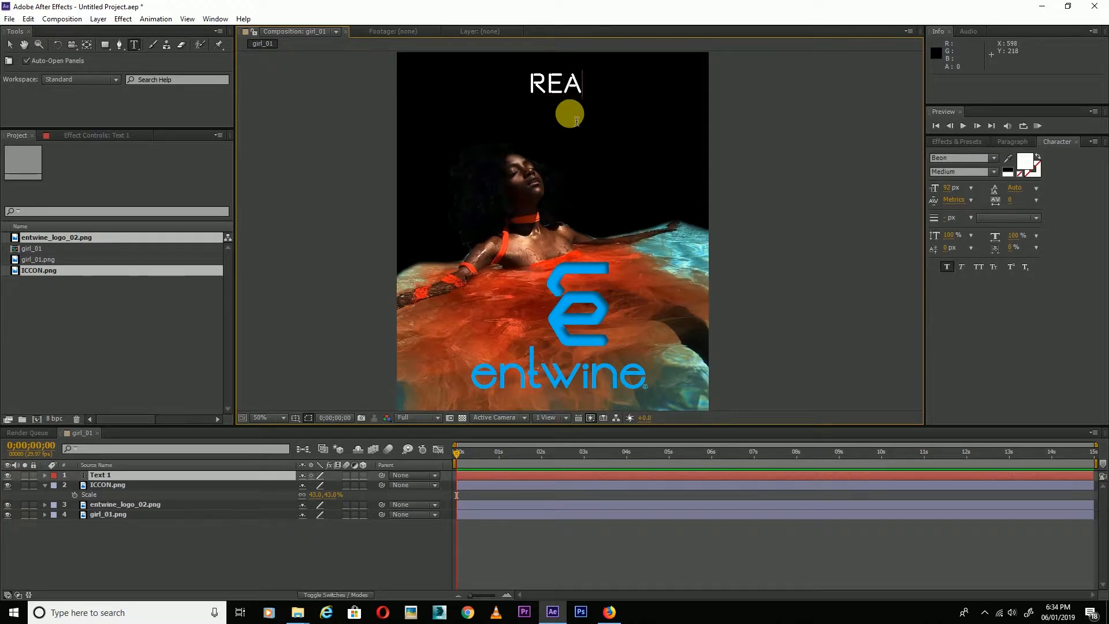
{"action": "type", "text": "L HYDRATION"}
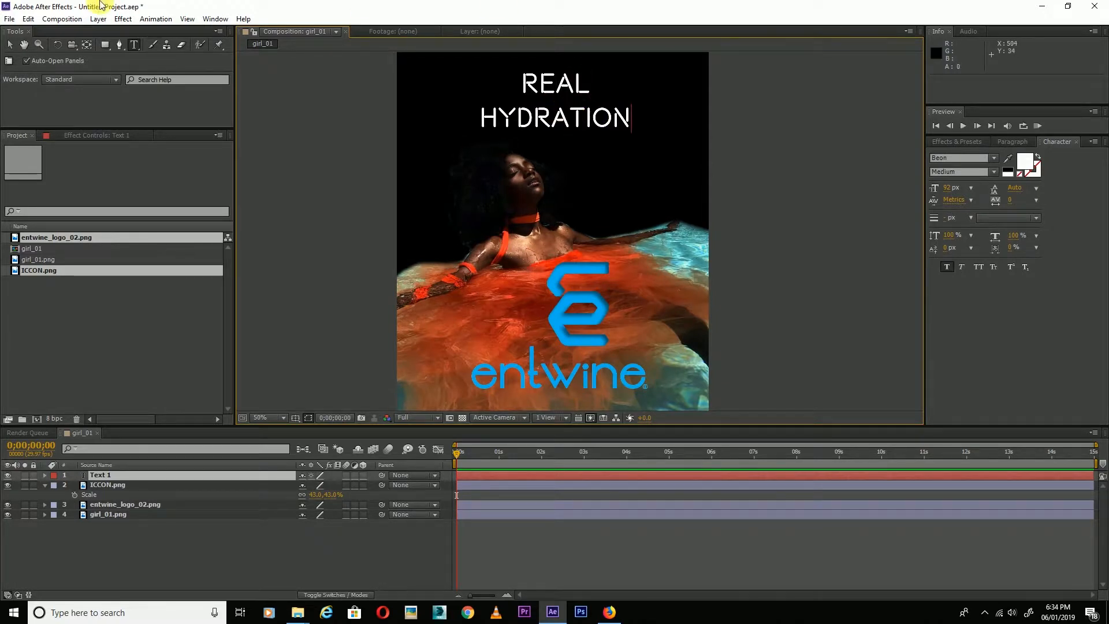
{"action": "left_click", "coordinate": [10, 44]}
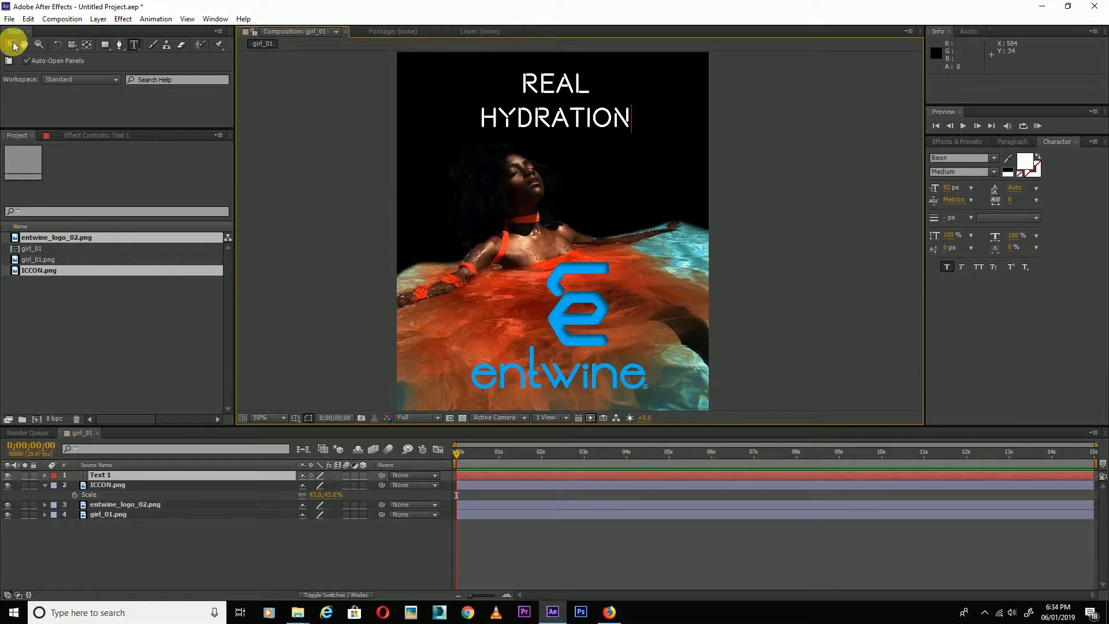
Move the REAL HYDRATION text to the upper-right area of the image
{"action": "left_click_drag", "start_coordinate": [566, 99], "coordinate": [606, 92]}
{"action": "left_click", "coordinate": [845, 178]}
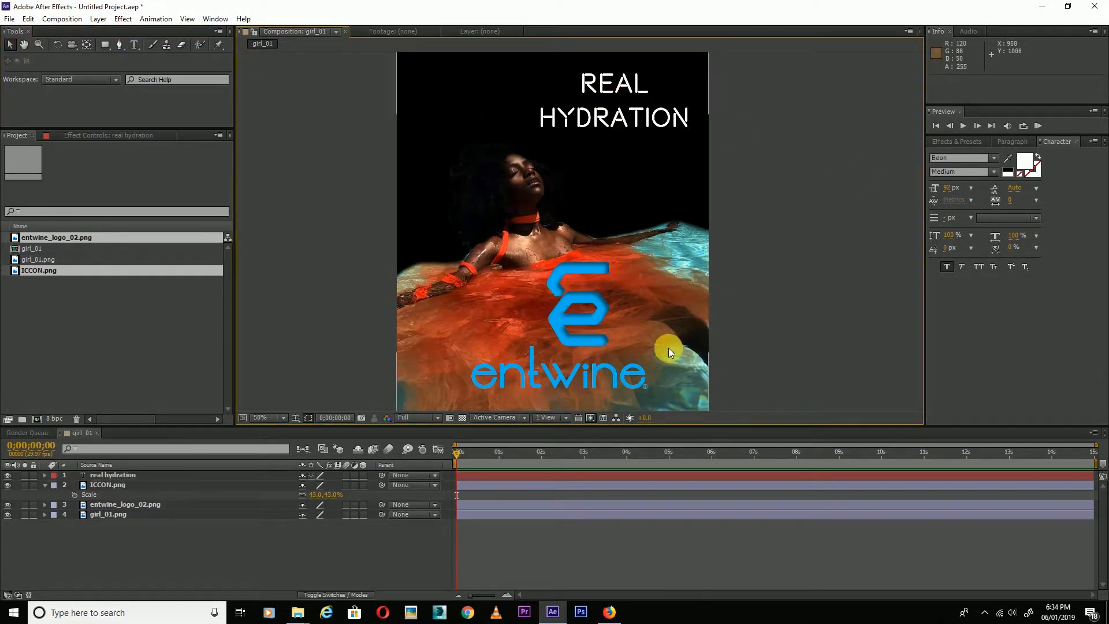
{"action": "left_click_drag", "start_coordinate": [658, 339], "coordinate": [681, 312]}
Create a new composition-sized solid layer with the default name and colour
{"action": "right_click", "coordinate": [102, 533]}
{"action": "mouse_move", "coordinate": [235, 415]}
{"action": "left_click", "coordinate": [320, 441]}
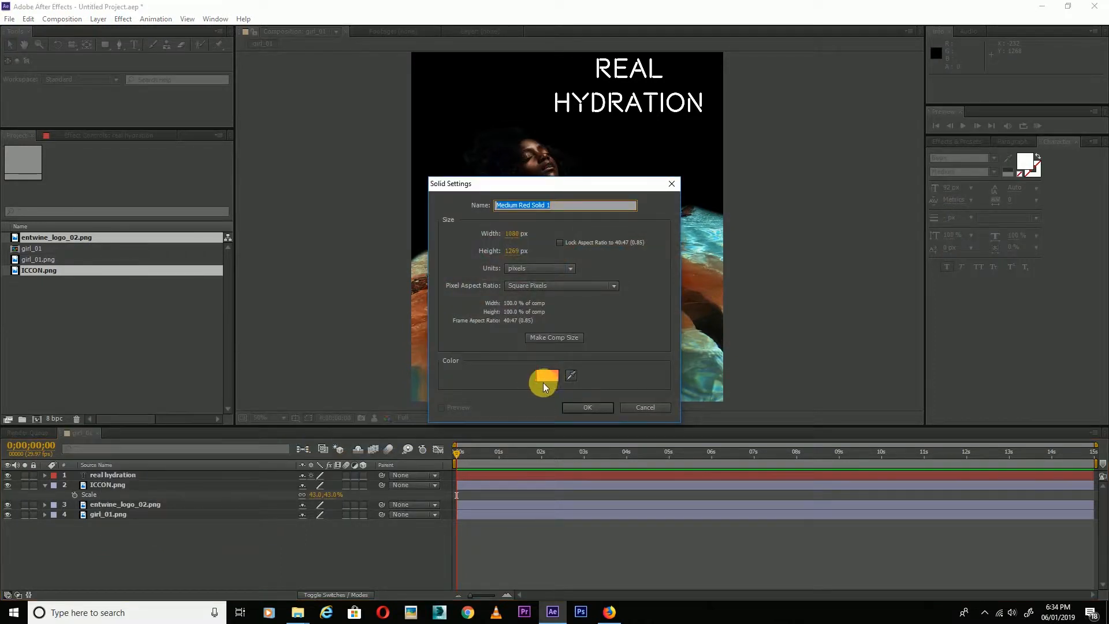
{"action": "left_click", "coordinate": [588, 407]}
Find the Saber effect and apply it to the Medium Red Solid 1 layer
{"action": "left_click", "coordinate": [957, 142]}
{"action": "left_click", "coordinate": [1017, 154]}
{"action": "type", "text": "saber"}
{"action": "left_click_drag", "start_coordinate": [965, 176], "coordinate": [118, 477]}
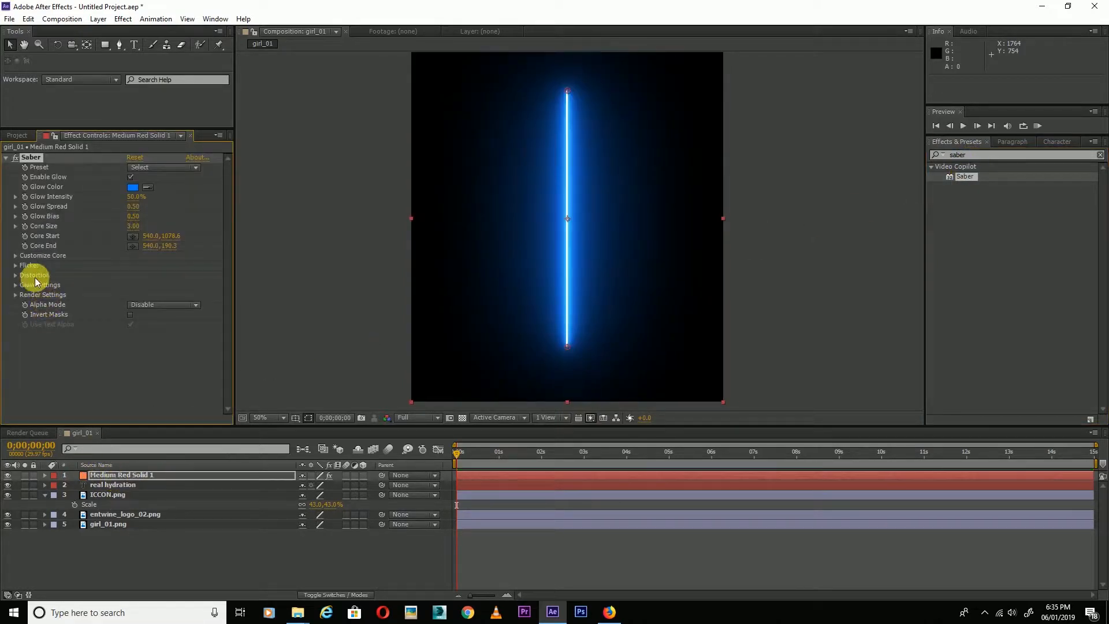
Set Saber's core type to Text Layer using the real hydration layer, and lower the glow intensity to 18%
{"action": "left_click", "coordinate": [15, 256]}
{"action": "left_click", "coordinate": [155, 265]}
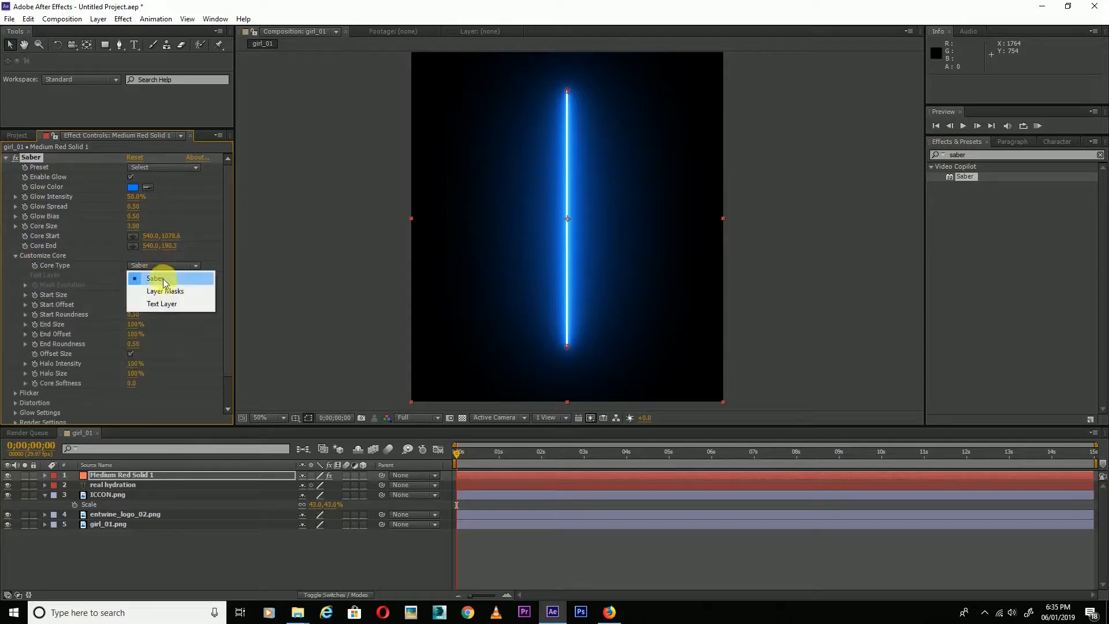
{"action": "left_click", "coordinate": [165, 303]}
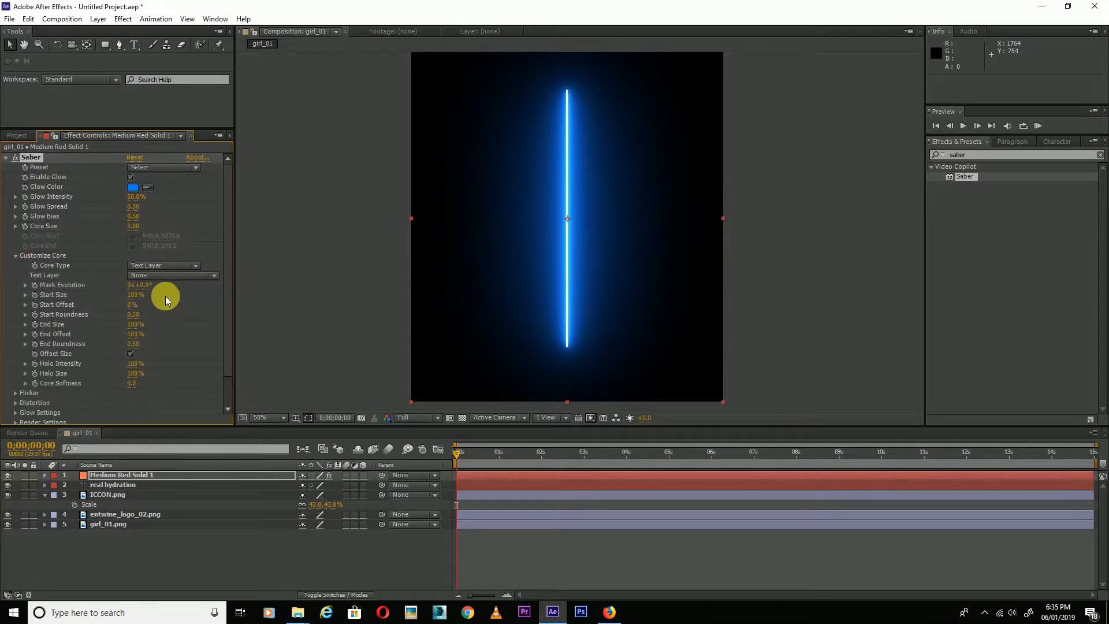
{"action": "left_click", "coordinate": [159, 278]}
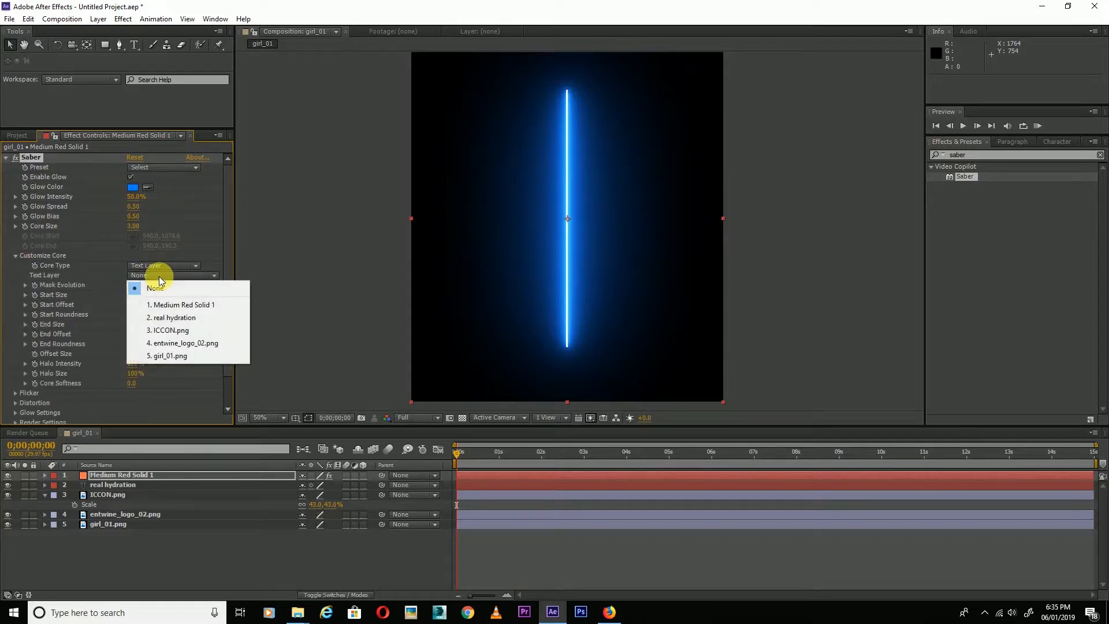
{"action": "left_click", "coordinate": [172, 318]}
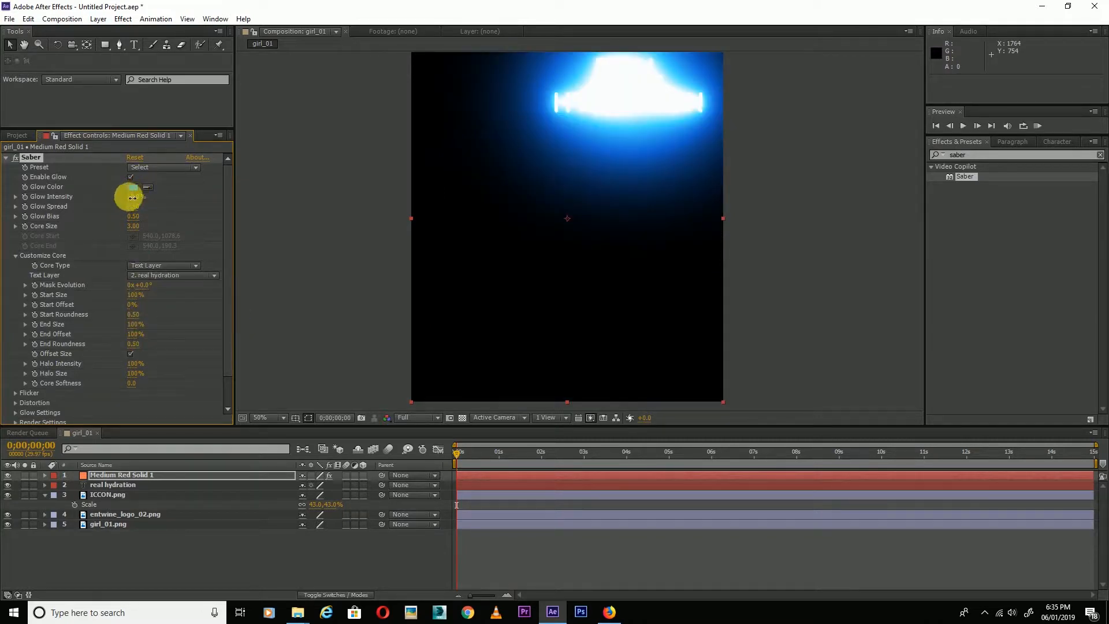
{"action": "left_click_drag", "start_coordinate": [137, 197], "coordinate": [123, 202]}
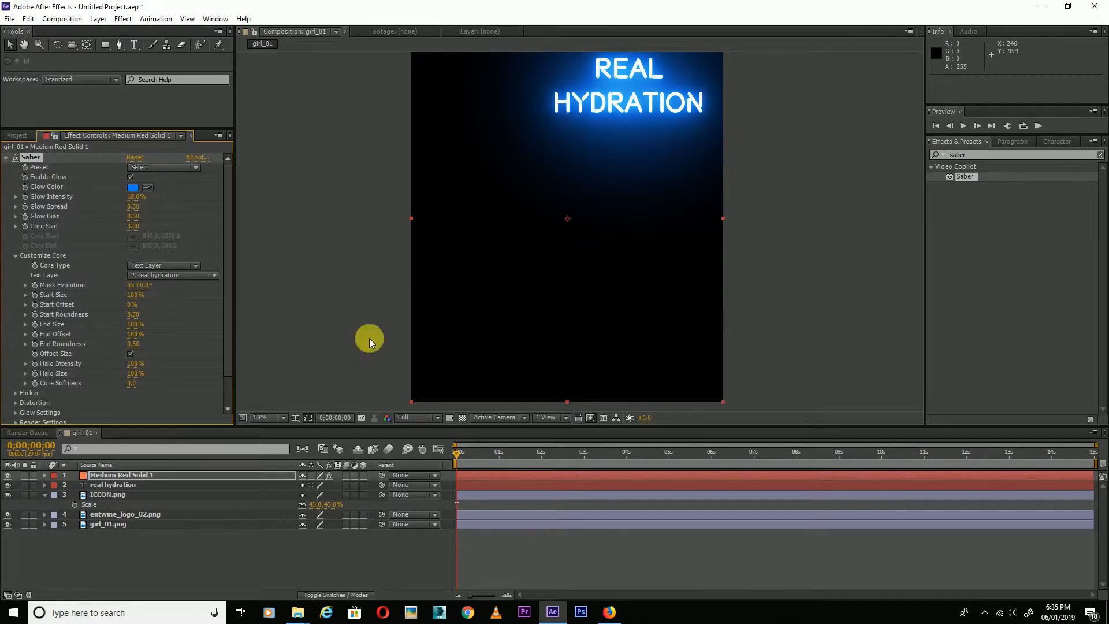
Set Saber's composite setting to Transparent in its render settings
{"action": "scroll", "coordinate": [24, 365], "scroll_direction": "down", "scroll_amount": 2}
{"action": "left_click", "coordinate": [17, 369]}
{"action": "scroll", "coordinate": [44, 376], "scroll_direction": "down", "scroll_amount": 1}
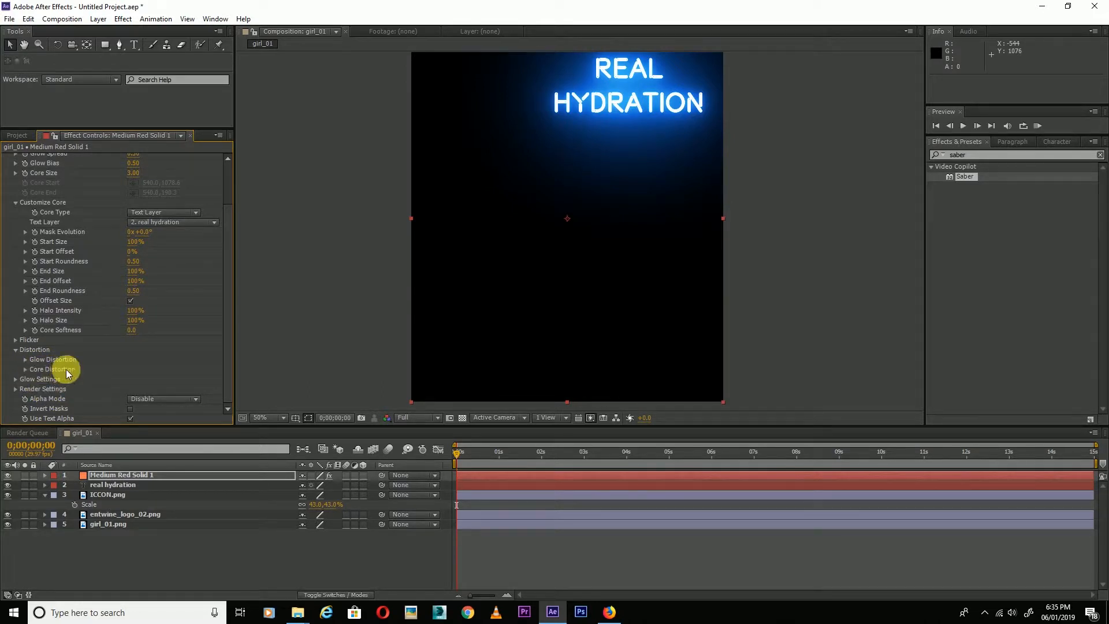
{"action": "left_click", "coordinate": [15, 388]}
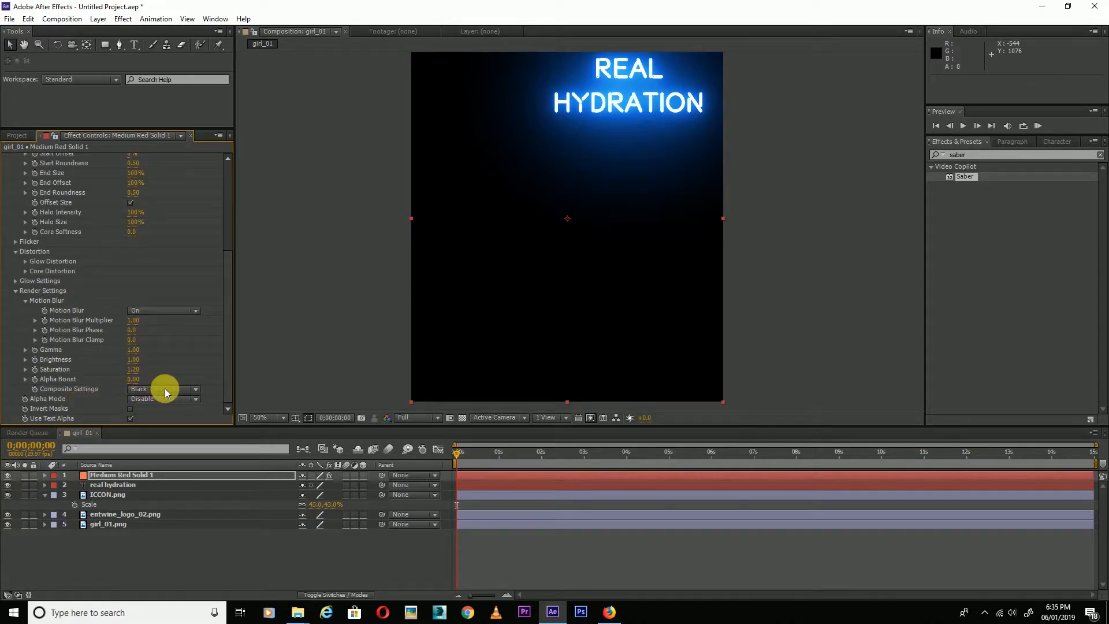
{"action": "left_click", "coordinate": [165, 388]}
{"action": "left_click", "coordinate": [153, 400]}
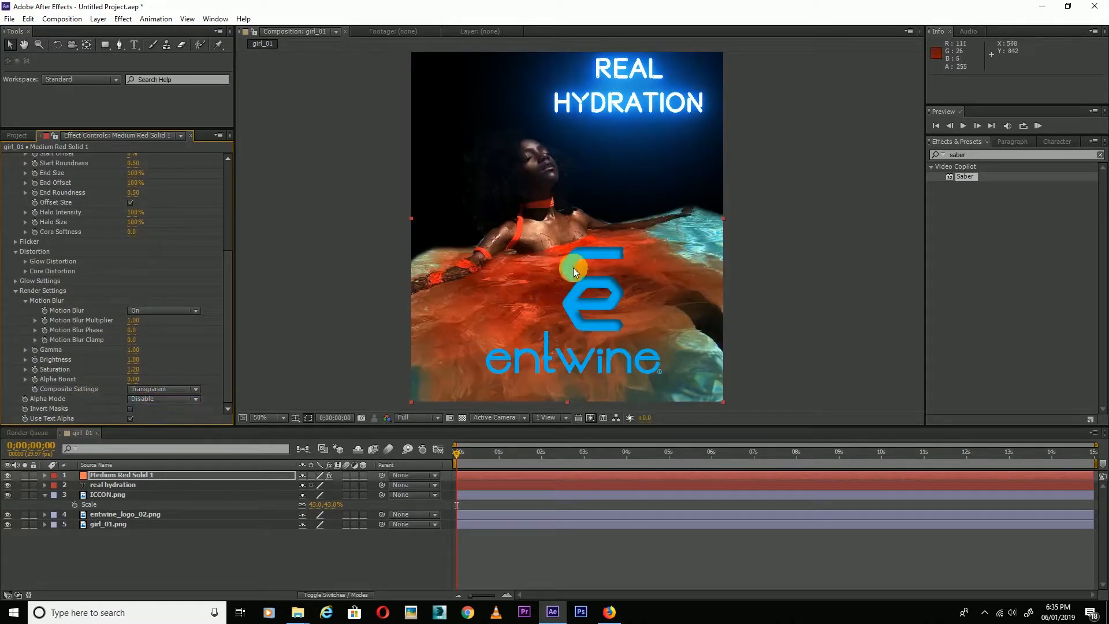
{"action": "left_click", "coordinate": [386, 320]}
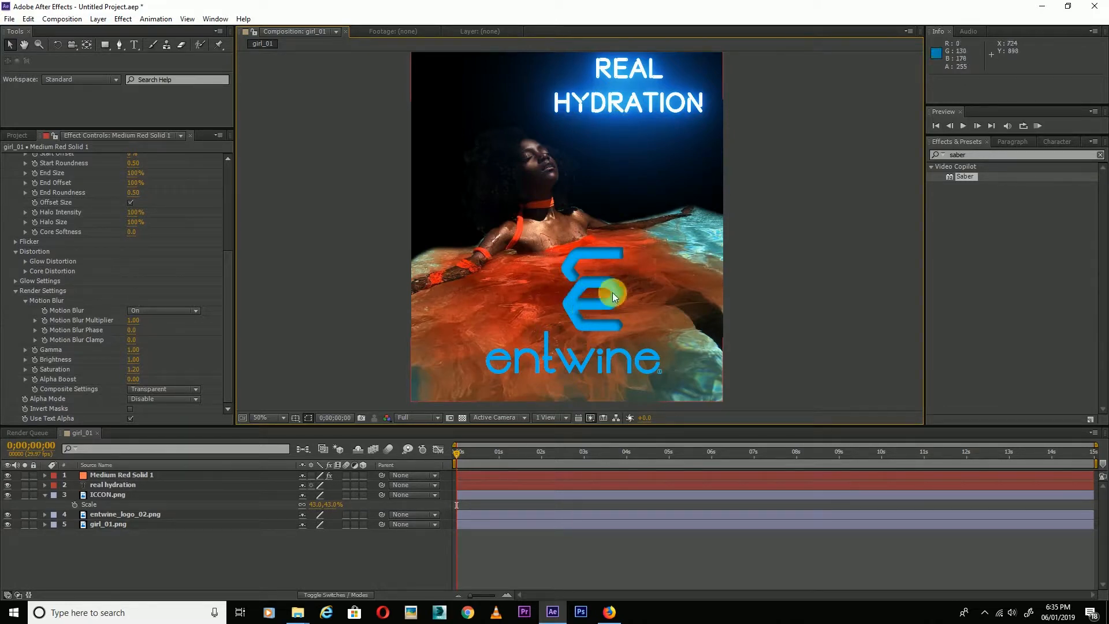
Create a second composition-sized solid layer with the default settings
{"action": "left_click", "coordinate": [119, 567]}
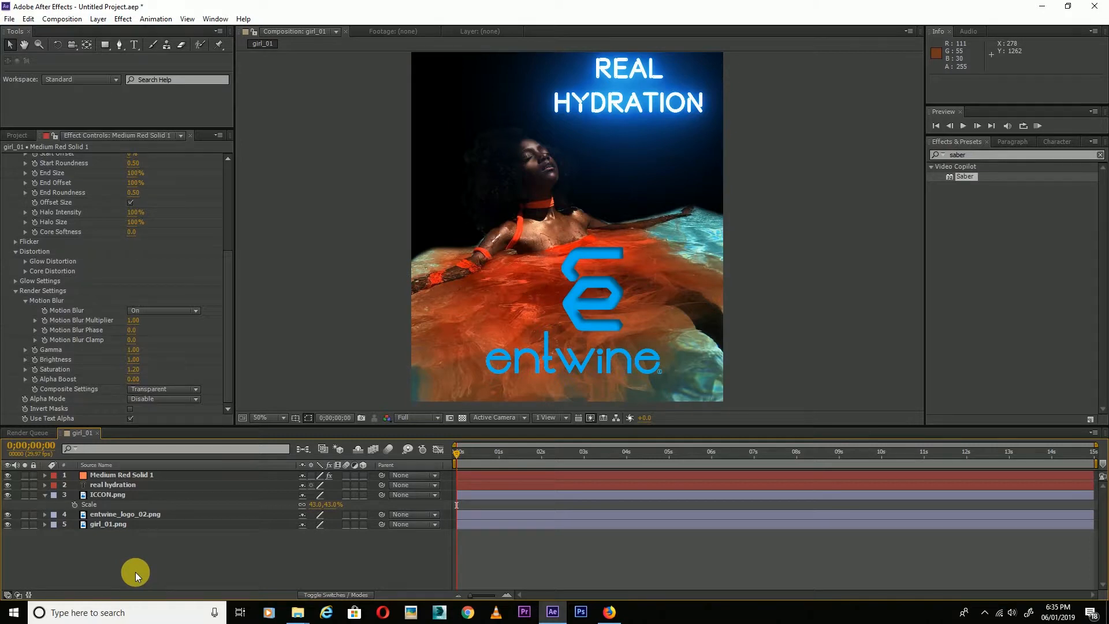
{"action": "right_click", "coordinate": [123, 556]}
{"action": "mouse_move", "coordinate": [160, 435]}
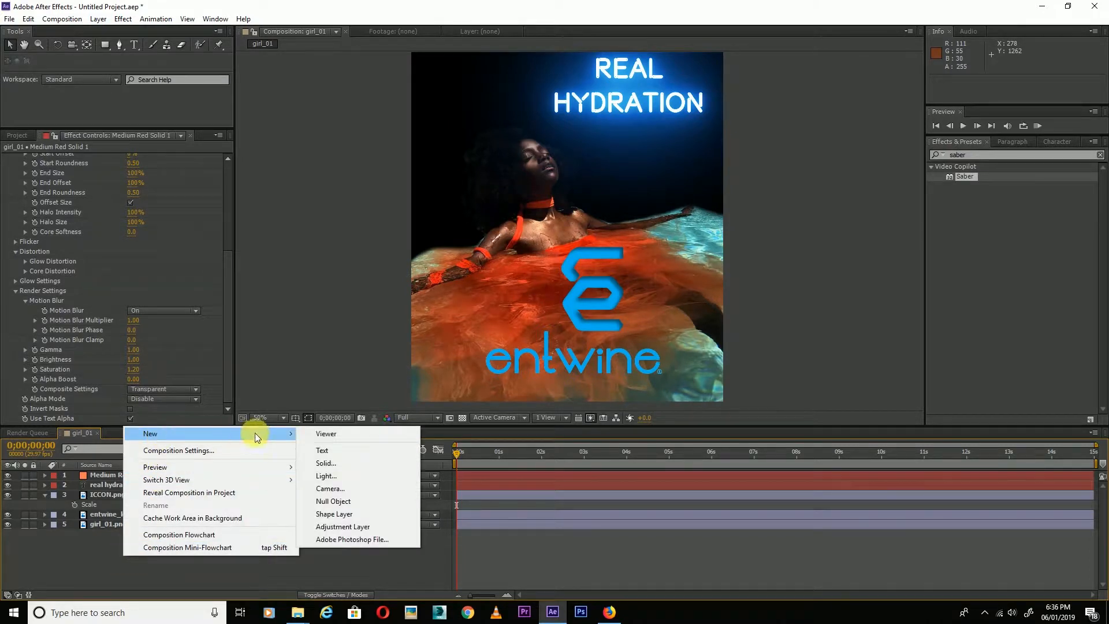
{"action": "left_click", "coordinate": [328, 463]}
{"action": "left_click", "coordinate": [582, 407]}
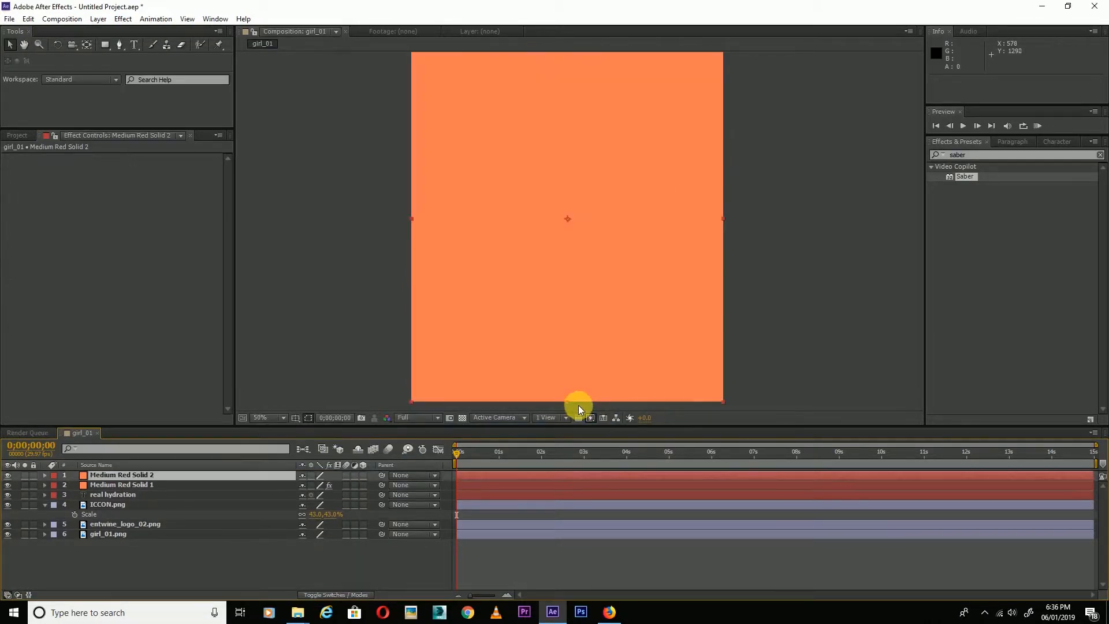
Hide the new solid layer and rename it E
{"action": "left_click", "coordinate": [8, 476]}
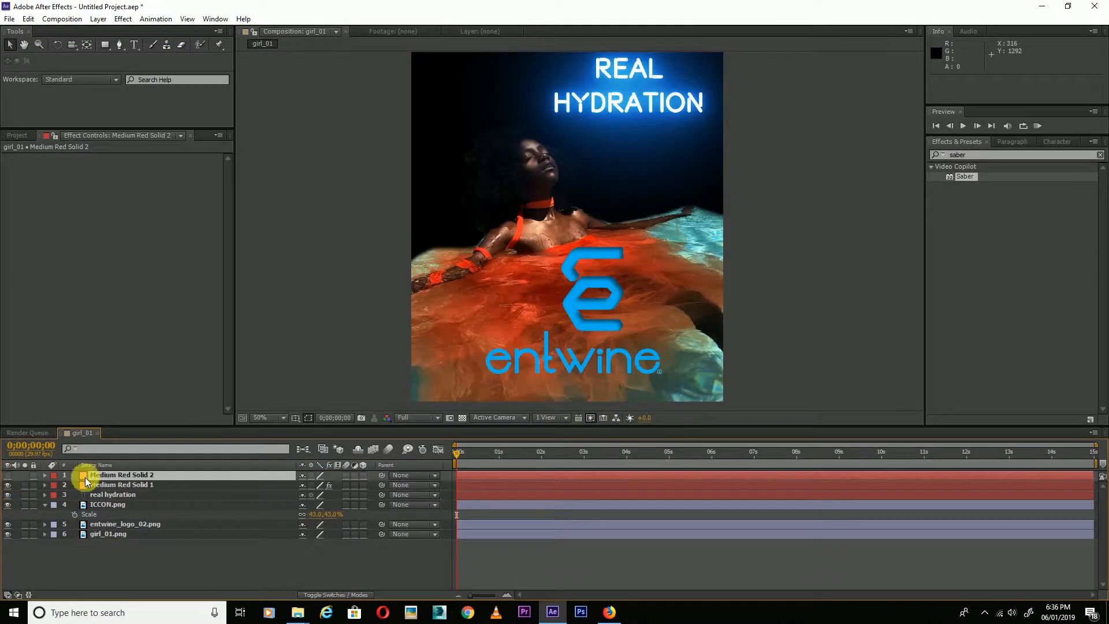
{"action": "key", "text": "Return"}
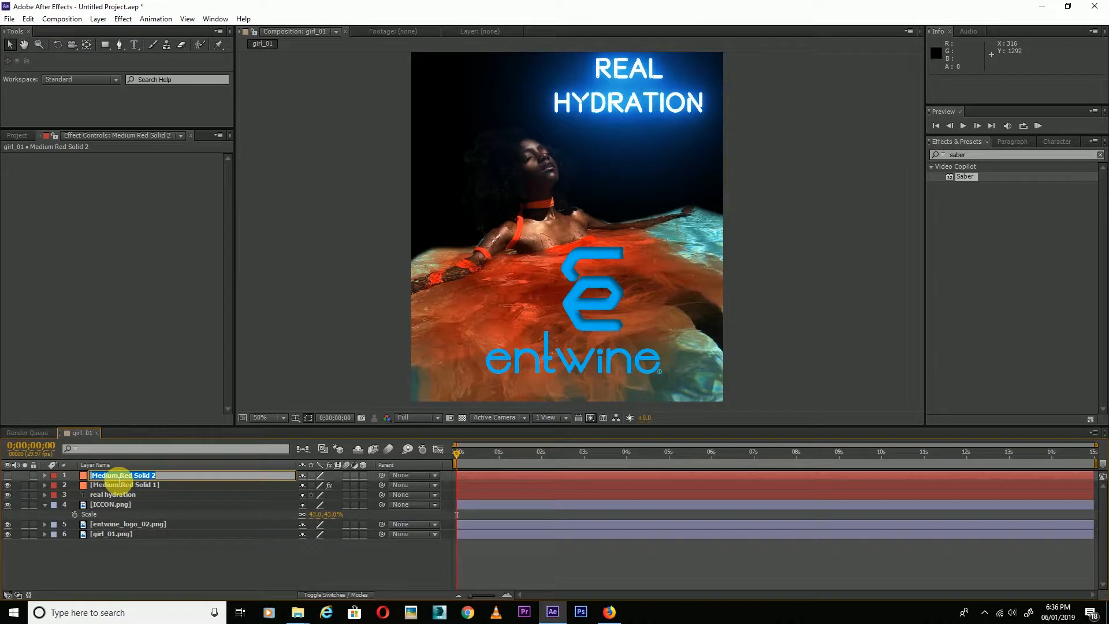
{"action": "type", "text": "E"}
{"action": "key", "text": "Return"}
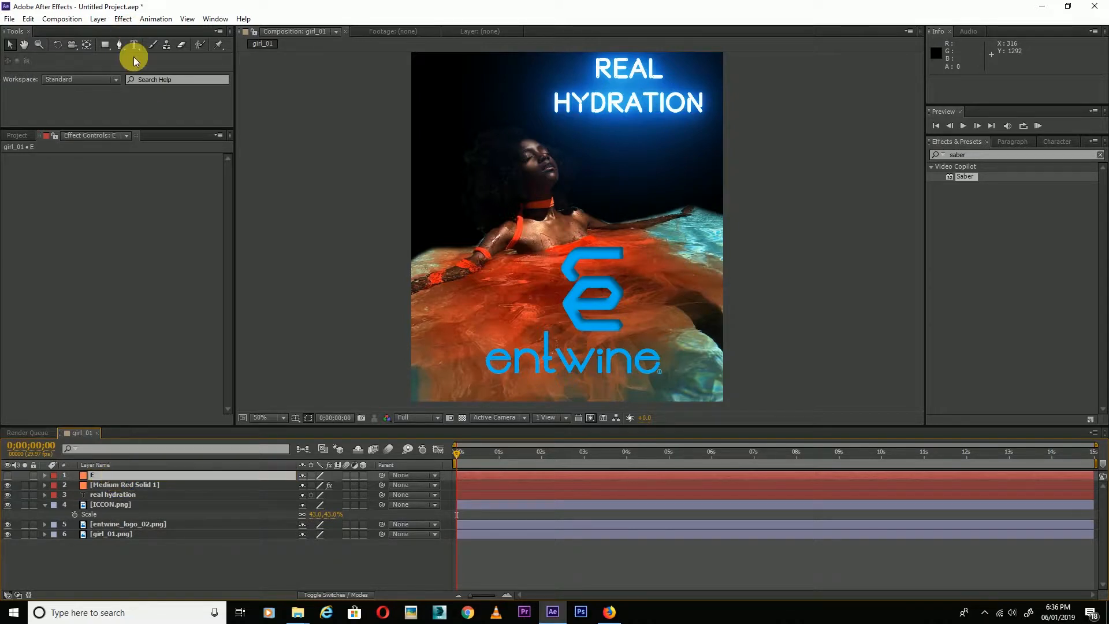
Trace the centreline of the icon's upper hooked stroke with the Pen tool as an open mask on layer E
{"action": "left_click", "coordinate": [120, 46]}
{"action": "scroll", "coordinate": [616, 289], "scroll_direction": "up", "scroll_amount": 4}
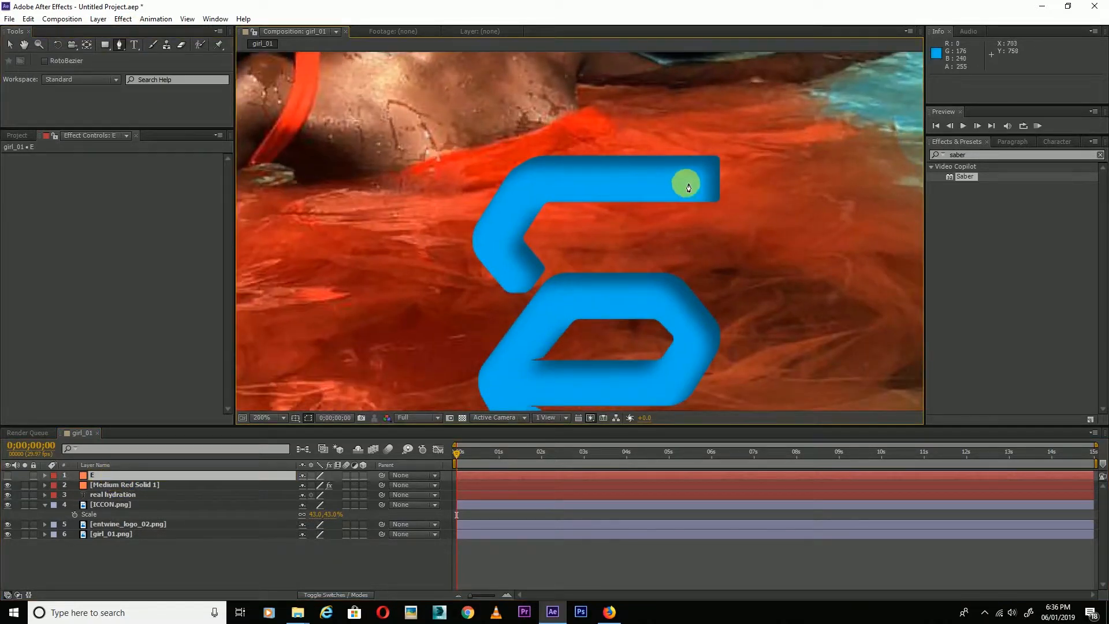
{"action": "left_click", "coordinate": [702, 176]}
{"action": "left_click", "coordinate": [556, 178]}
{"action": "left_click_drag", "start_coordinate": [529, 191], "coordinate": [527, 203]}
{"action": "left_click", "coordinate": [506, 232]}
{"action": "left_click", "coordinate": [510, 254]}
{"action": "left_click_drag", "start_coordinate": [530, 273], "coordinate": [537, 282]}
{"action": "left_click", "coordinate": [560, 297]}
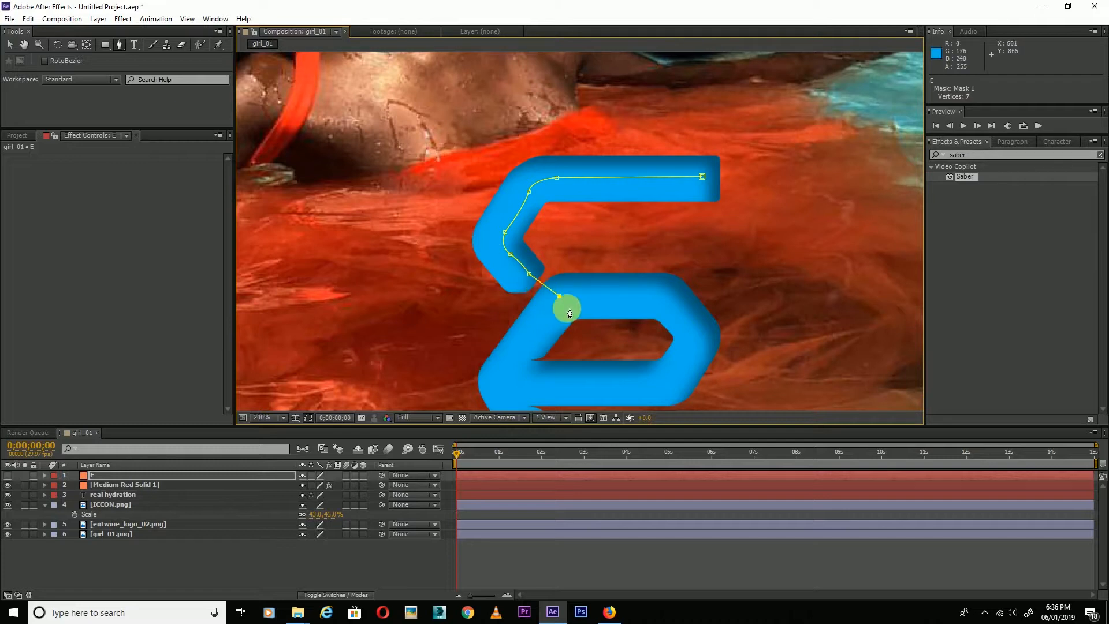
Trace the centreline of the icon's lower e shape, from its loop to the end of the bottom arm, as a second open mask
{"action": "left_click_drag", "start_coordinate": [573, 328], "coordinate": [563, 221]}
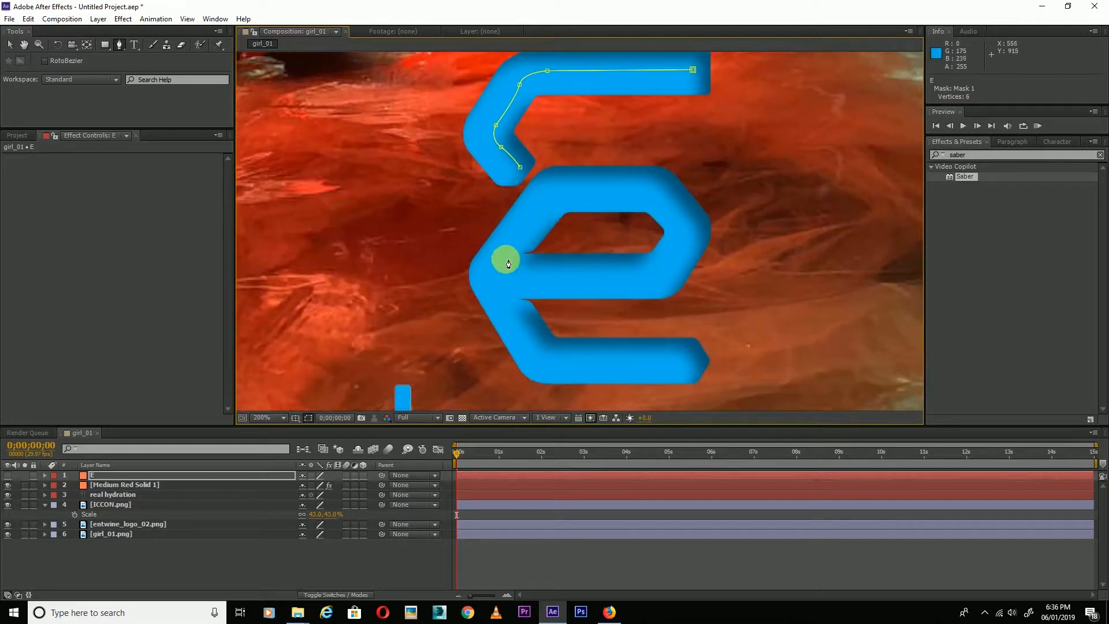
{"action": "left_click", "coordinate": [498, 261]}
{"action": "left_click", "coordinate": [544, 203]}
{"action": "left_click_drag", "start_coordinate": [566, 188], "coordinate": [584, 187]}
{"action": "left_click", "coordinate": [646, 187]}
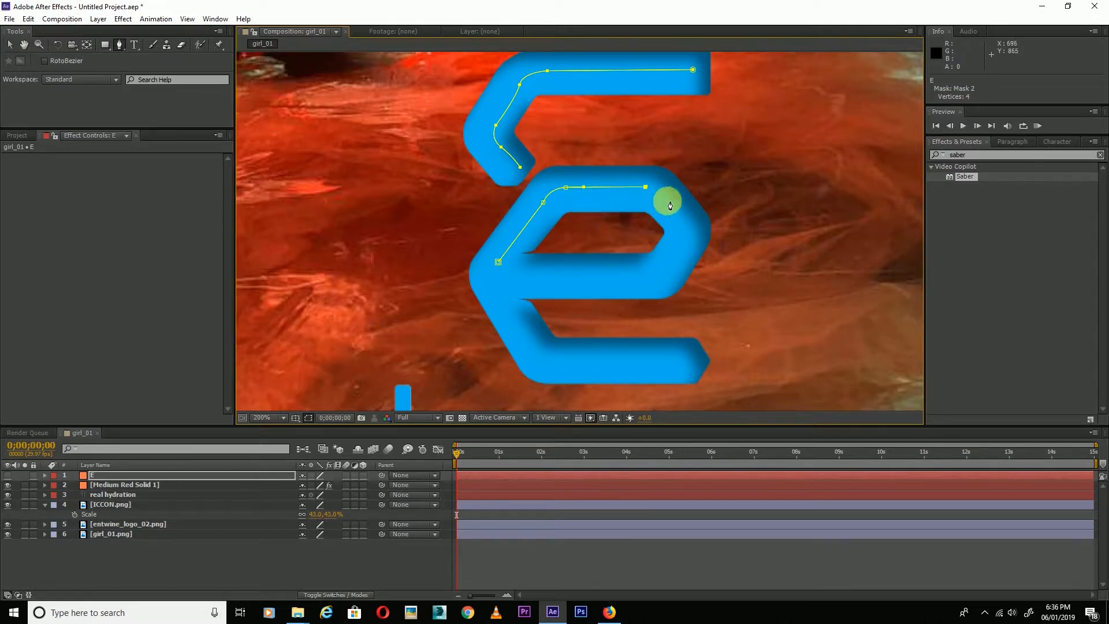
{"action": "left_click_drag", "start_coordinate": [668, 196], "coordinate": [687, 218]}
{"action": "left_click", "coordinate": [690, 242]}
{"action": "left_click", "coordinate": [667, 273]}
{"action": "left_click_drag", "start_coordinate": [642, 281], "coordinate": [626, 281]}
{"action": "left_click", "coordinate": [495, 276]}
{"action": "left_click", "coordinate": [527, 338]}
{"action": "left_click_drag", "start_coordinate": [559, 361], "coordinate": [579, 361]}
{"action": "left_click", "coordinate": [698, 362]}
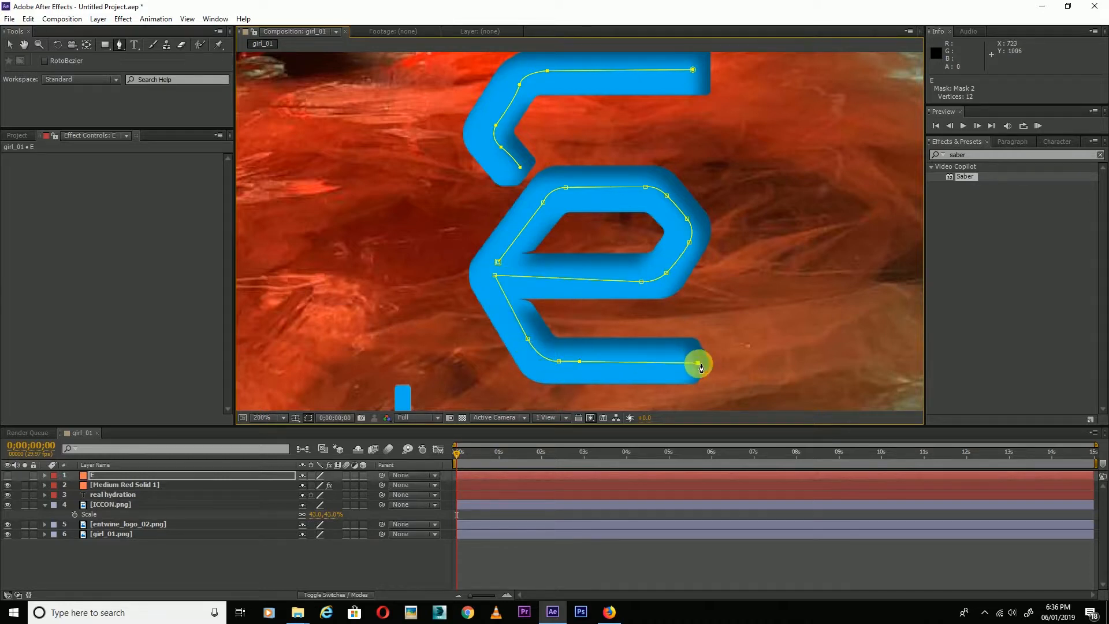
{"action": "left_click", "coordinate": [10, 44]}
{"action": "left_click", "coordinate": [186, 560]}
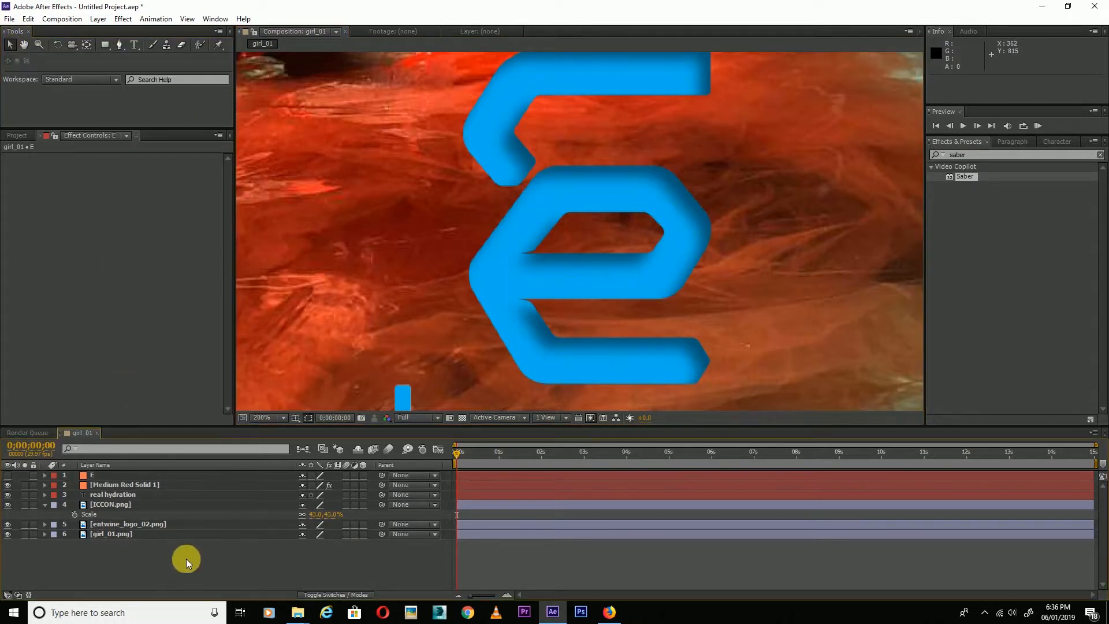
Make layer E visible again and apply the Saber effect to it
{"action": "left_click", "coordinate": [8, 485]}
{"action": "scroll", "coordinate": [501, 287], "scroll_direction": "down", "scroll_amount": 4}
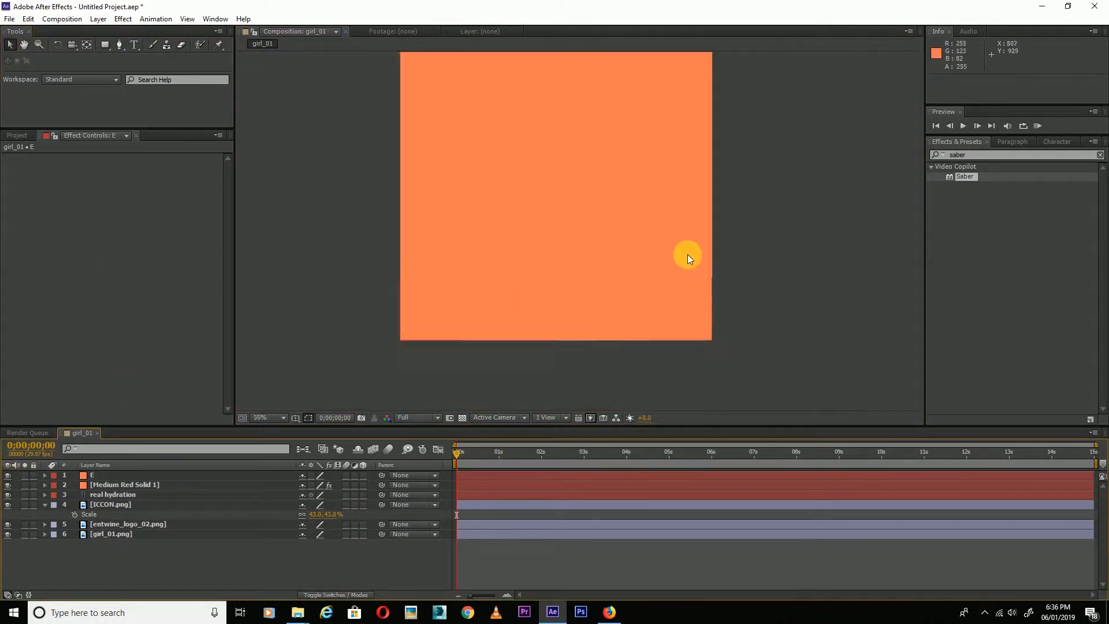
{"action": "left_click", "coordinate": [117, 475]}
{"action": "left_click", "coordinate": [968, 175]}
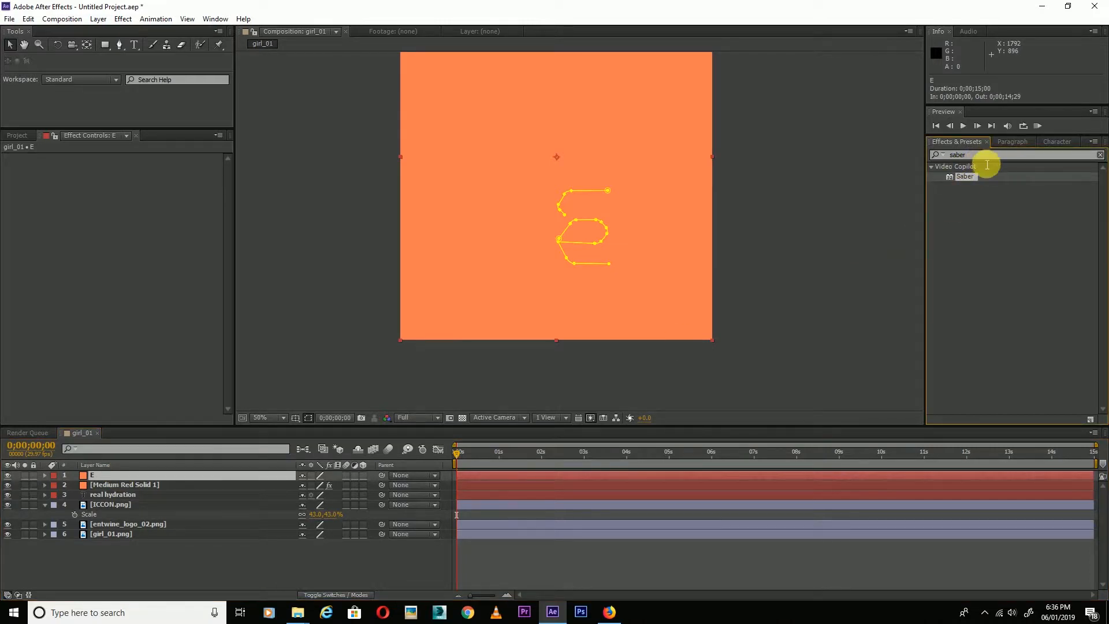
{"action": "left_click_drag", "start_coordinate": [971, 179], "coordinate": [115, 479]}
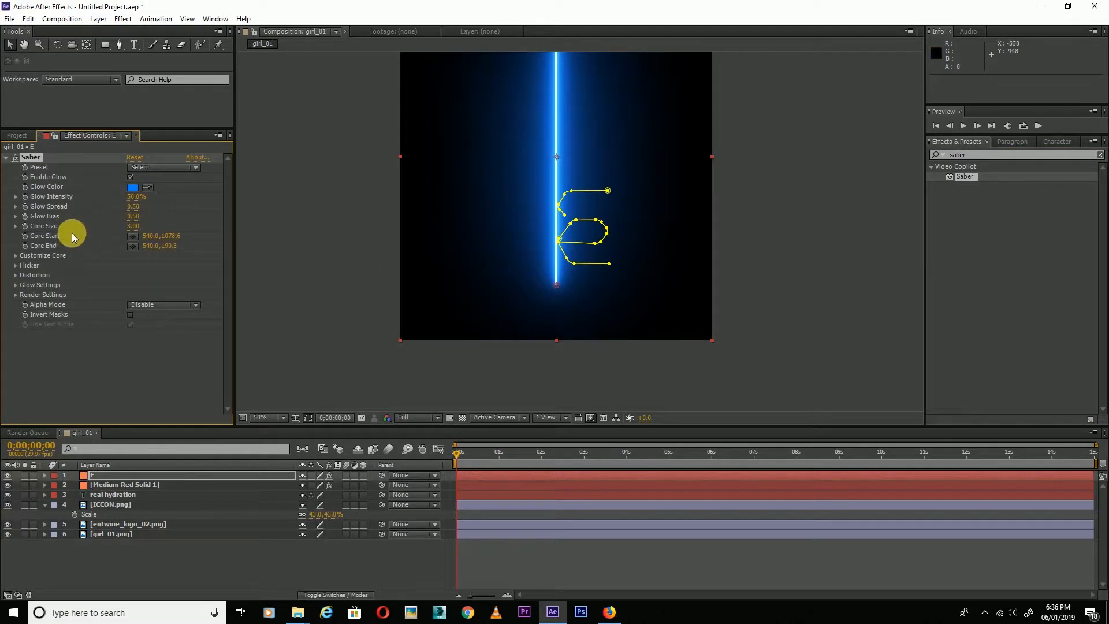
Set the Saber core type on layer E to Layer Masks so the glow follows the traced strokes
{"action": "left_click", "coordinate": [18, 256]}
{"action": "left_click", "coordinate": [168, 265]}
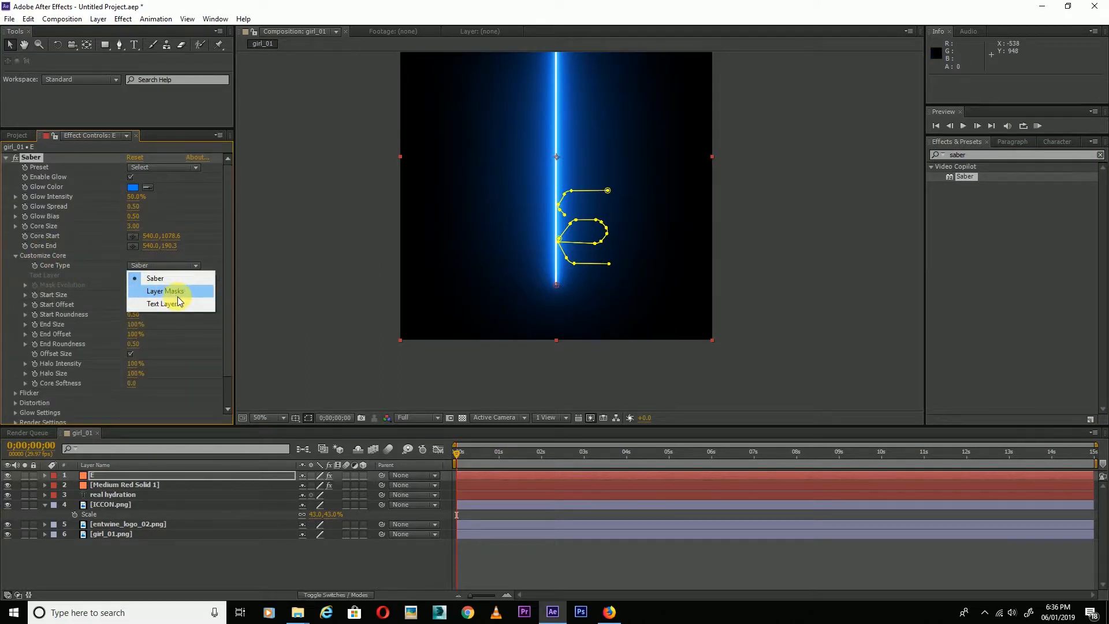
{"action": "left_click", "coordinate": [177, 293]}
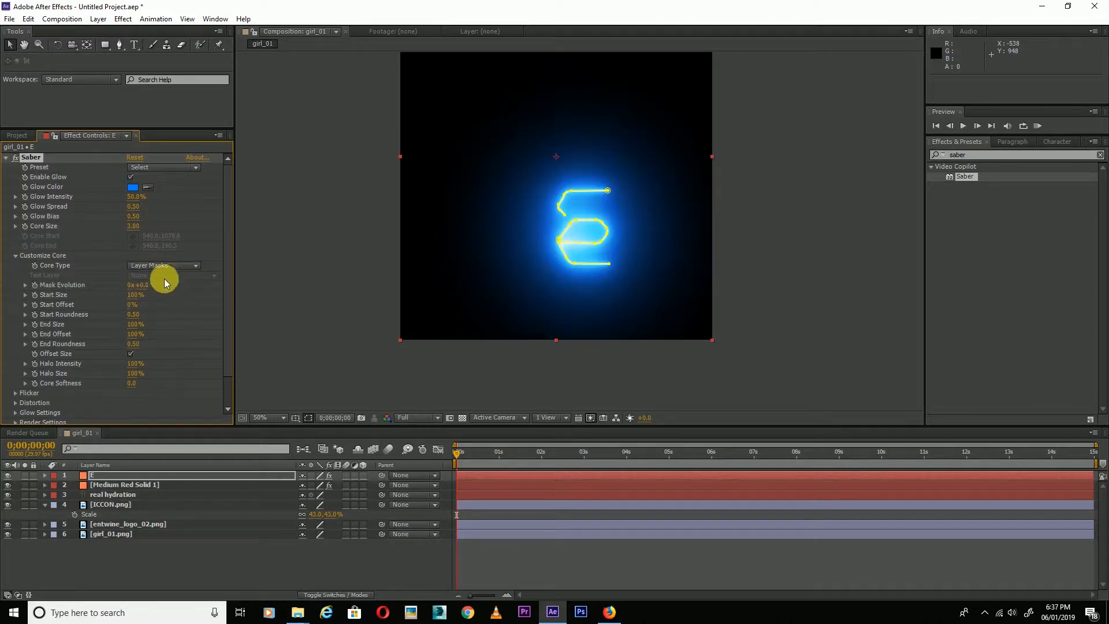
Set layer E's Saber composite setting to Transparent in its render settings and deselect the layer
{"action": "scroll", "coordinate": [79, 317], "scroll_direction": "down", "scroll_amount": 3}
{"action": "left_click", "coordinate": [17, 386]}
{"action": "scroll", "coordinate": [138, 344], "scroll_direction": "down", "scroll_amount": 2}
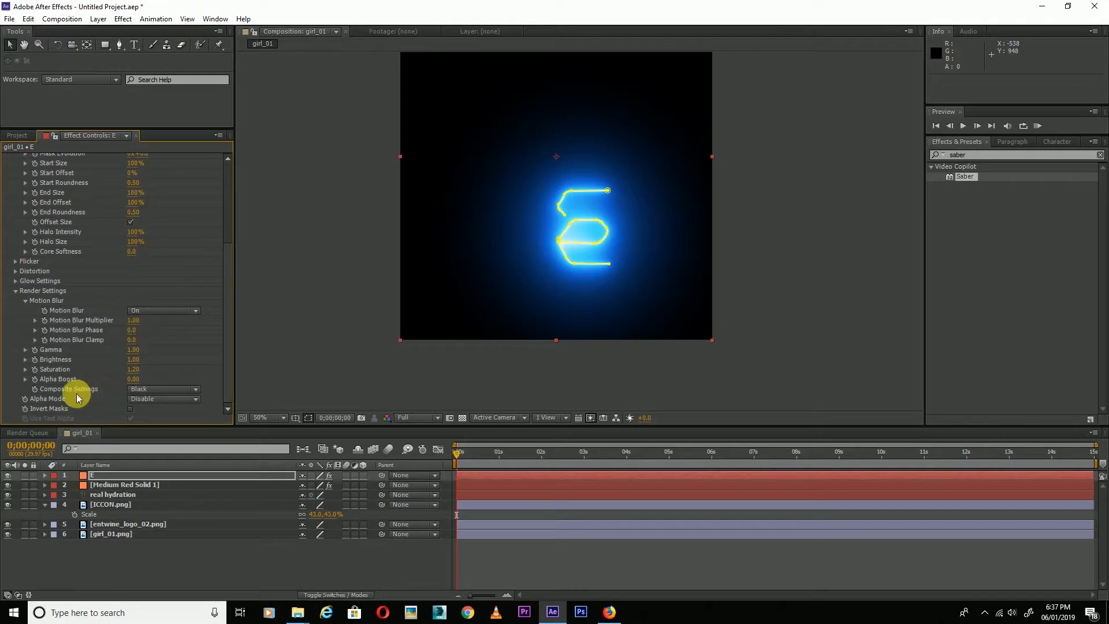
{"action": "left_click", "coordinate": [164, 389]}
{"action": "left_click", "coordinate": [173, 403]}
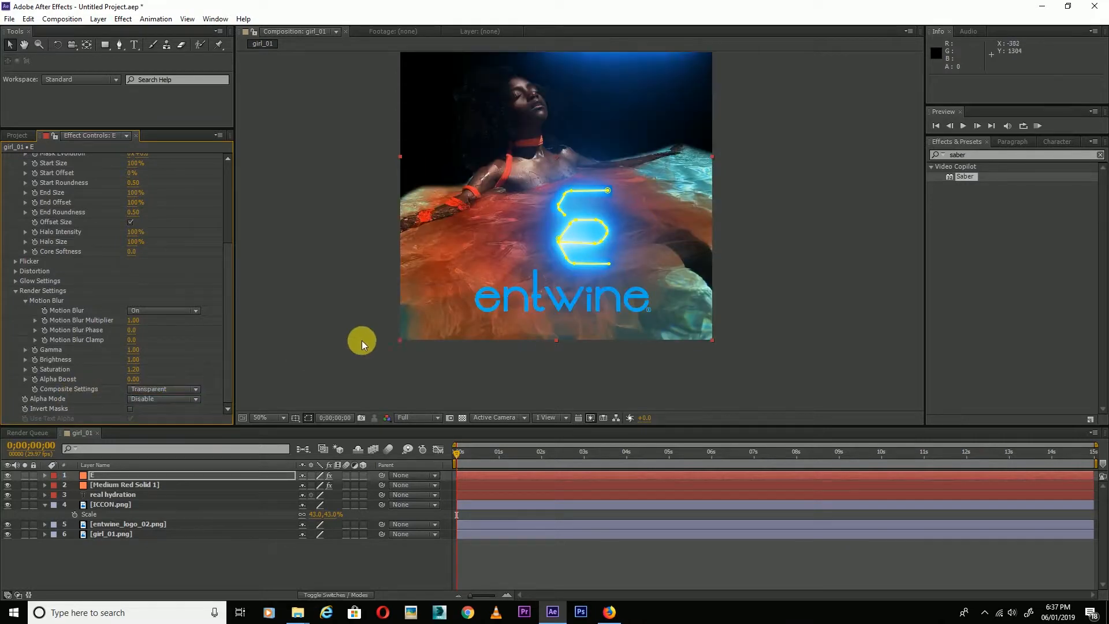
{"action": "left_click", "coordinate": [360, 337]}
{"action": "scroll", "coordinate": [478, 342], "scroll_direction": "up", "scroll_amount": 2}
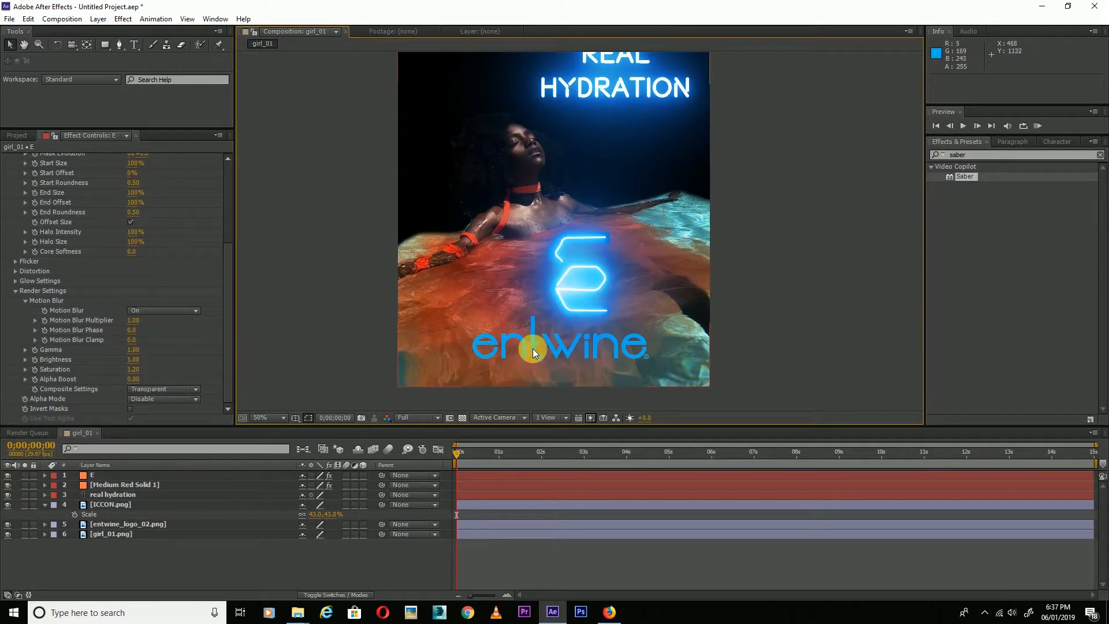
Find the Stylize Glow effect and apply it with default settings to the entwine_logo_02.png layer
{"action": "left_click", "coordinate": [127, 526]}
{"action": "left_click", "coordinate": [1003, 154]}
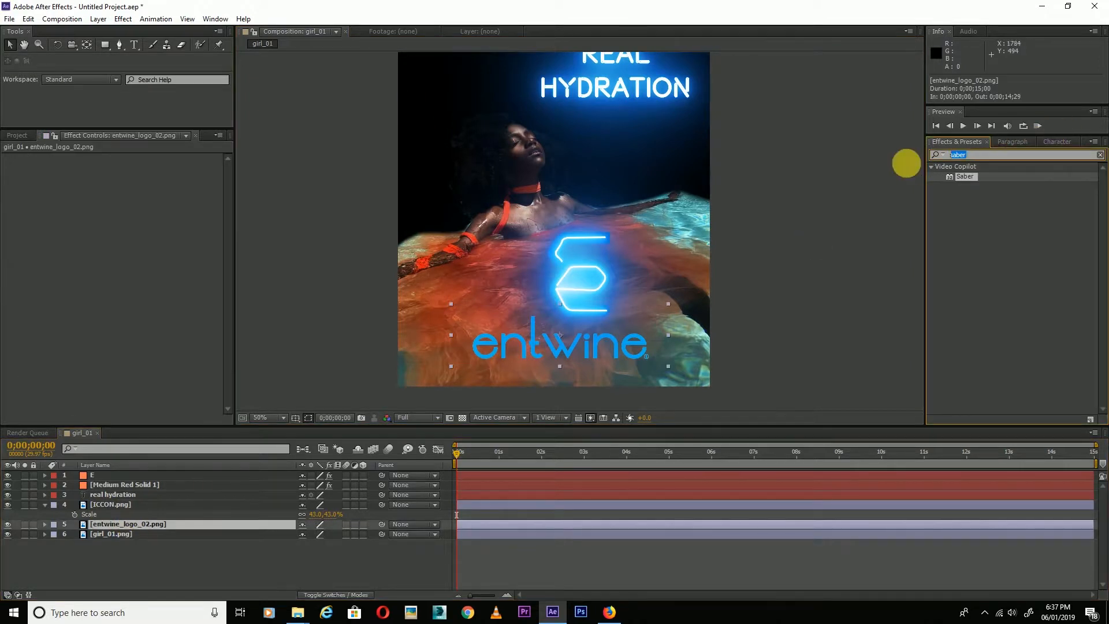
{"action": "type", "text": "glo"}
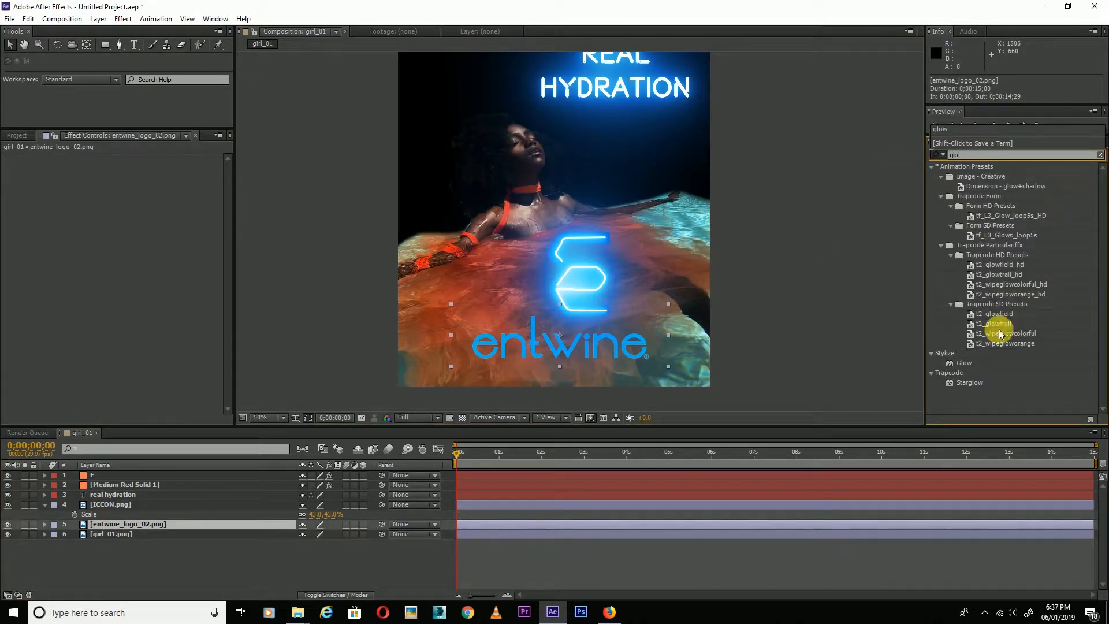
{"action": "left_click_drag", "start_coordinate": [975, 363], "coordinate": [189, 528]}
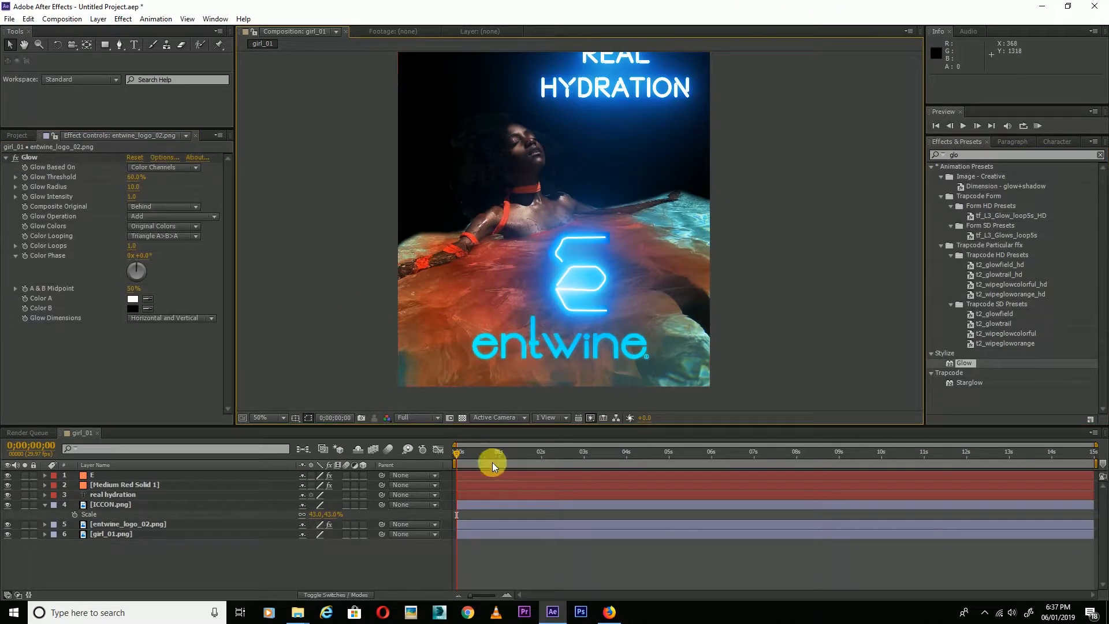
{"action": "left_click_drag", "start_coordinate": [888, 459], "coordinate": [391, 483]}
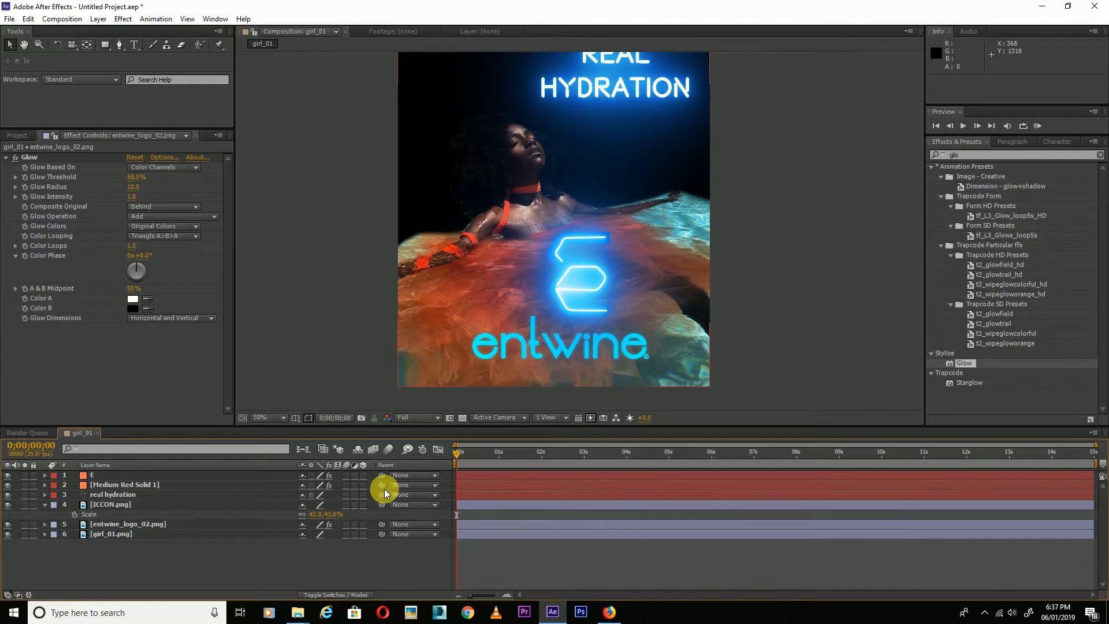
Toggle the REAL HYDRATION Saber solid off and on to compare its glow, and rename the layer Text Glow
{"action": "left_click_drag", "start_coordinate": [497, 273], "coordinate": [497, 319]}
{"action": "scroll", "coordinate": [615, 195], "scroll_direction": "up", "scroll_amount": 2}
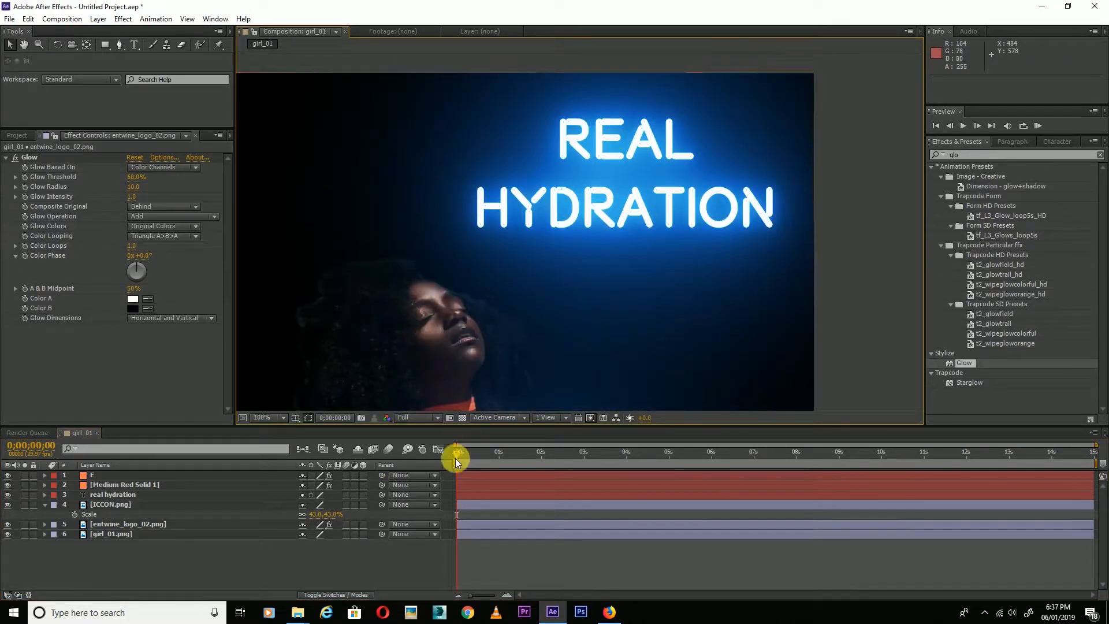
{"action": "left_click", "coordinate": [126, 485]}
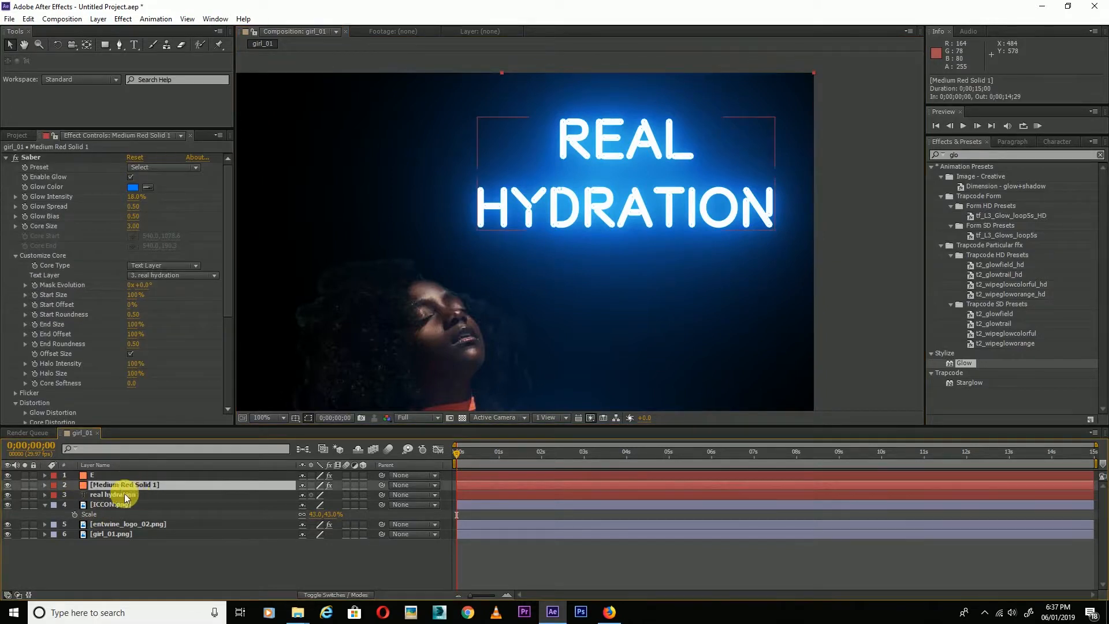
{"action": "left_click", "coordinate": [8, 485]}
{"action": "left_click", "coordinate": [8, 486]}
{"action": "left_click", "coordinate": [8, 485]}
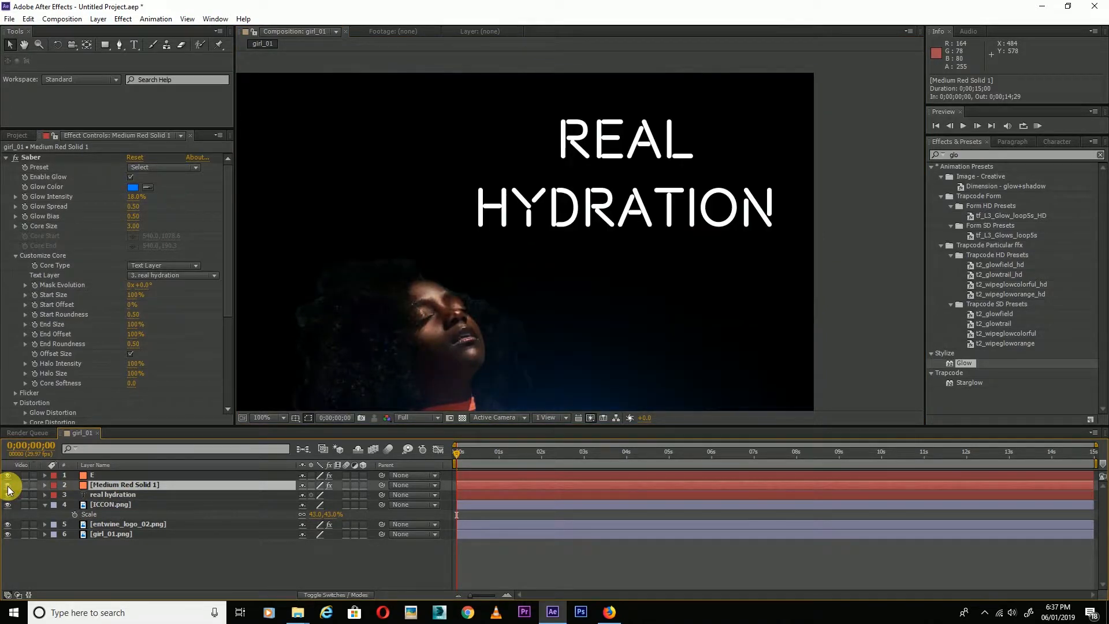
{"action": "left_click", "coordinate": [8, 485]}
{"action": "key", "text": "Return"}
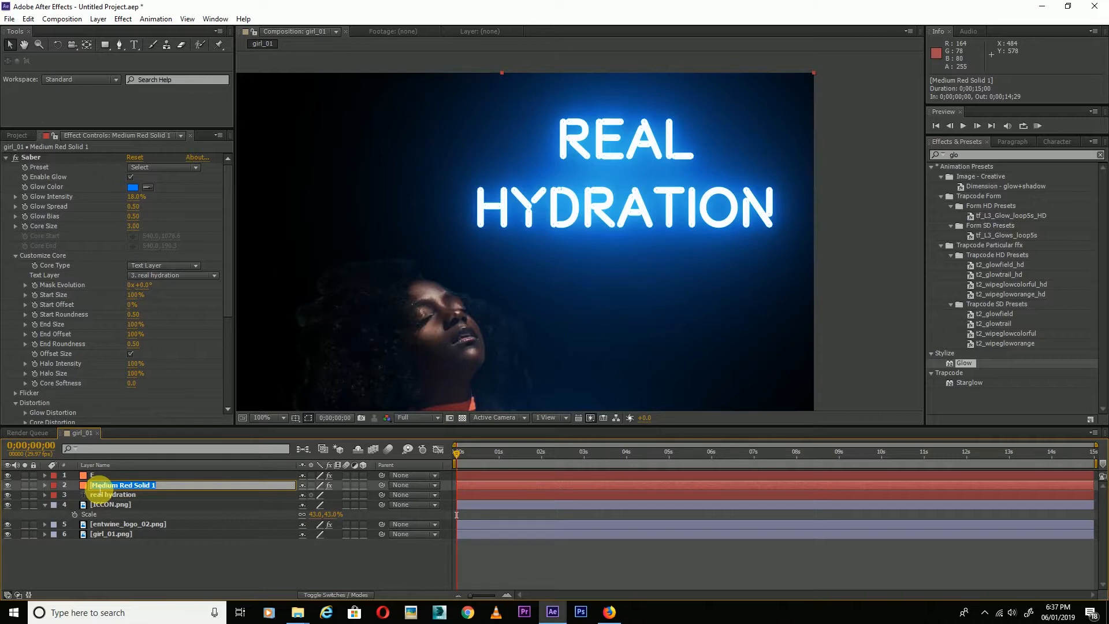
{"action": "type", "text": "Text"}
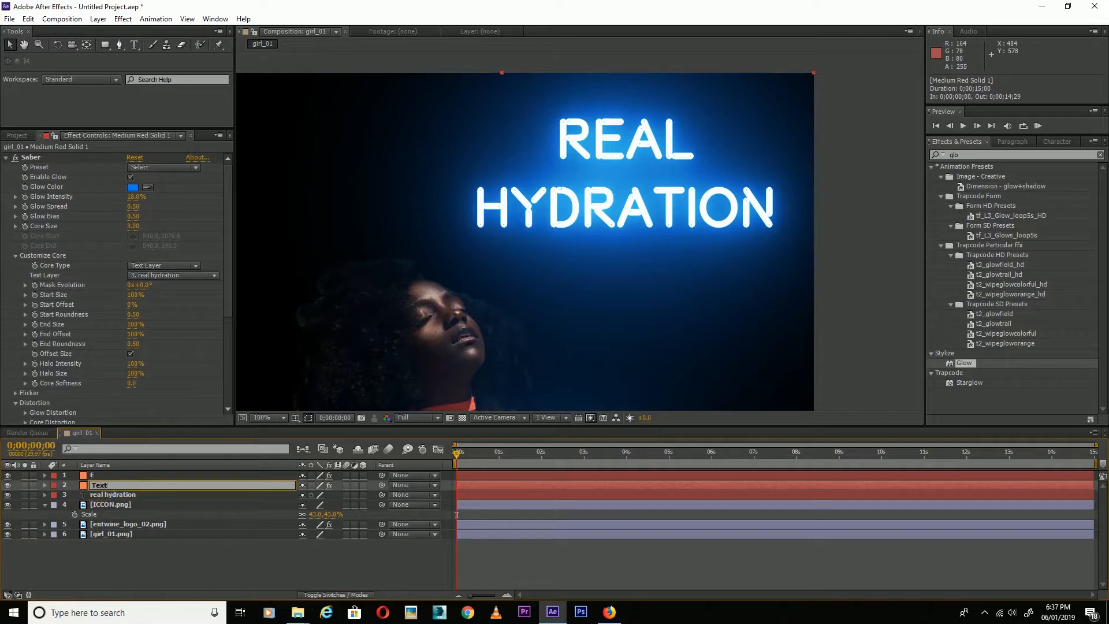
{"action": "type", "text": " Glow"}
{"action": "key", "text": "Return"}
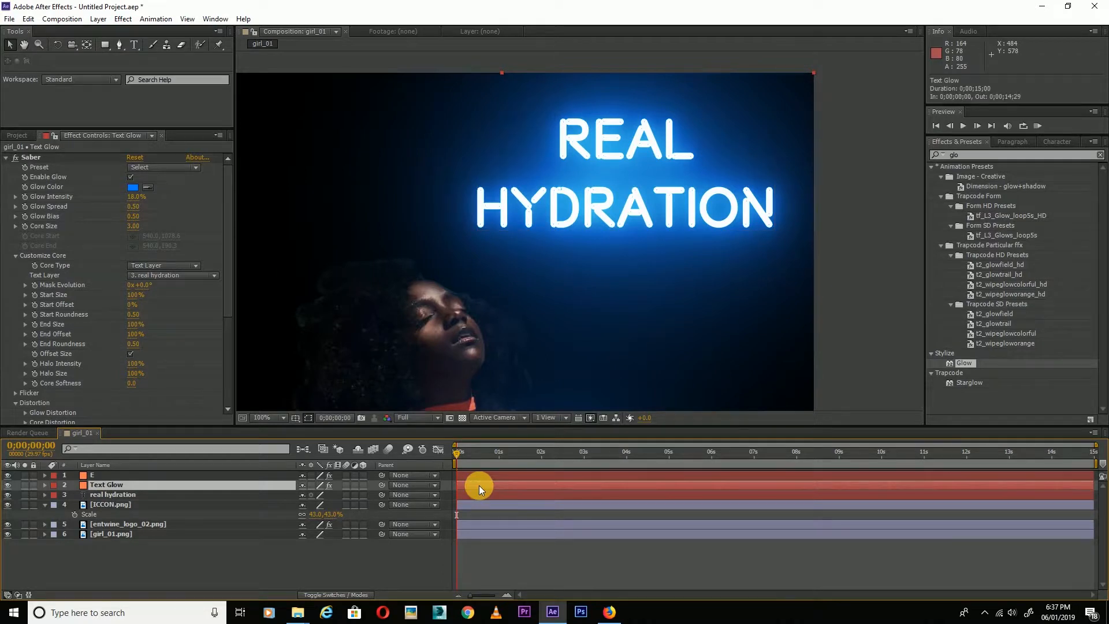
Keyframe Text Glow's opacity to rise from 0% at the start to 100% at about one second
{"action": "key", "text": "t"}
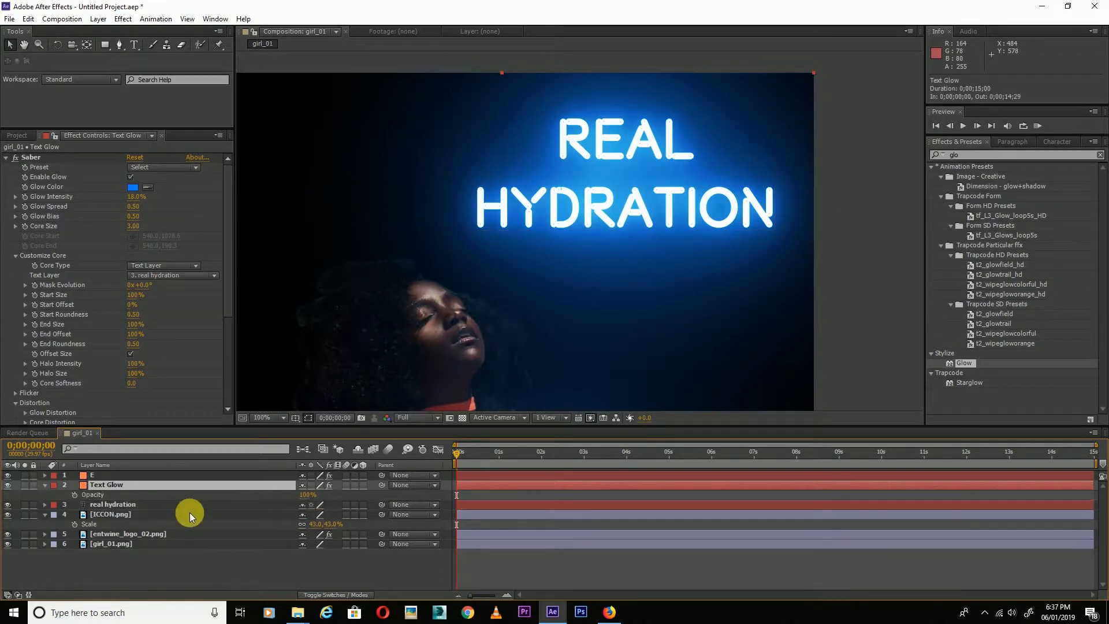
{"action": "left_click", "coordinate": [75, 495]}
{"action": "left_click_drag", "start_coordinate": [458, 495], "coordinate": [488, 496]}
{"action": "left_click_drag", "start_coordinate": [304, 496], "coordinate": [54, 518]}
{"action": "key", "text": "space"}
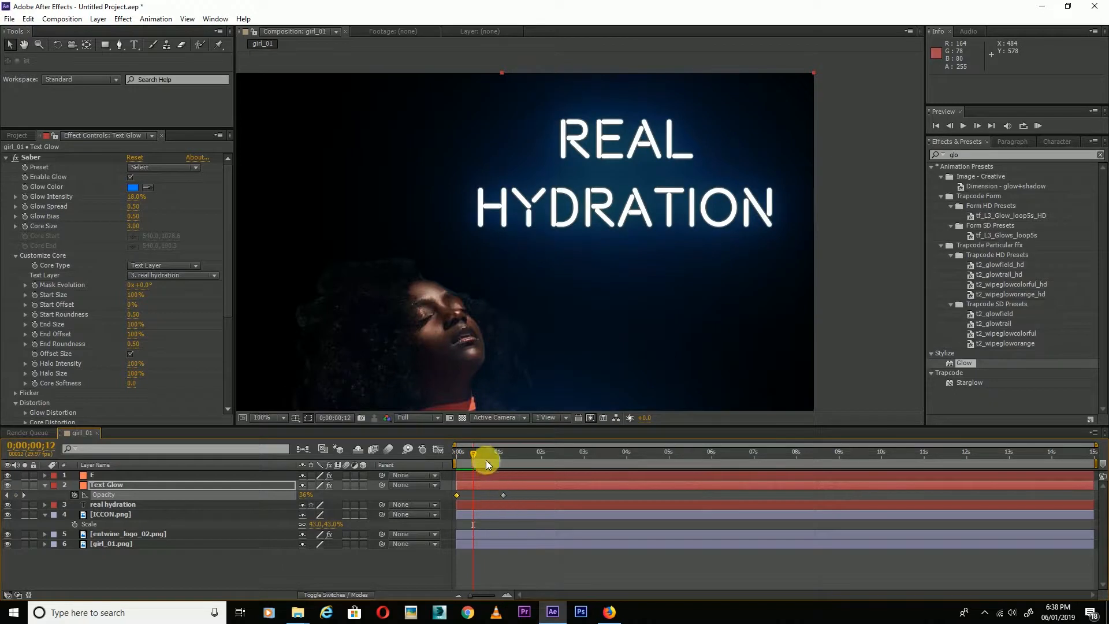
Move the 100% opacity keyframe earlier to 0;00;00;16 and preview the fade-in
{"action": "left_click_drag", "start_coordinate": [494, 459], "coordinate": [481, 497]}
{"action": "left_click_drag", "start_coordinate": [501, 457], "coordinate": [456, 468]}
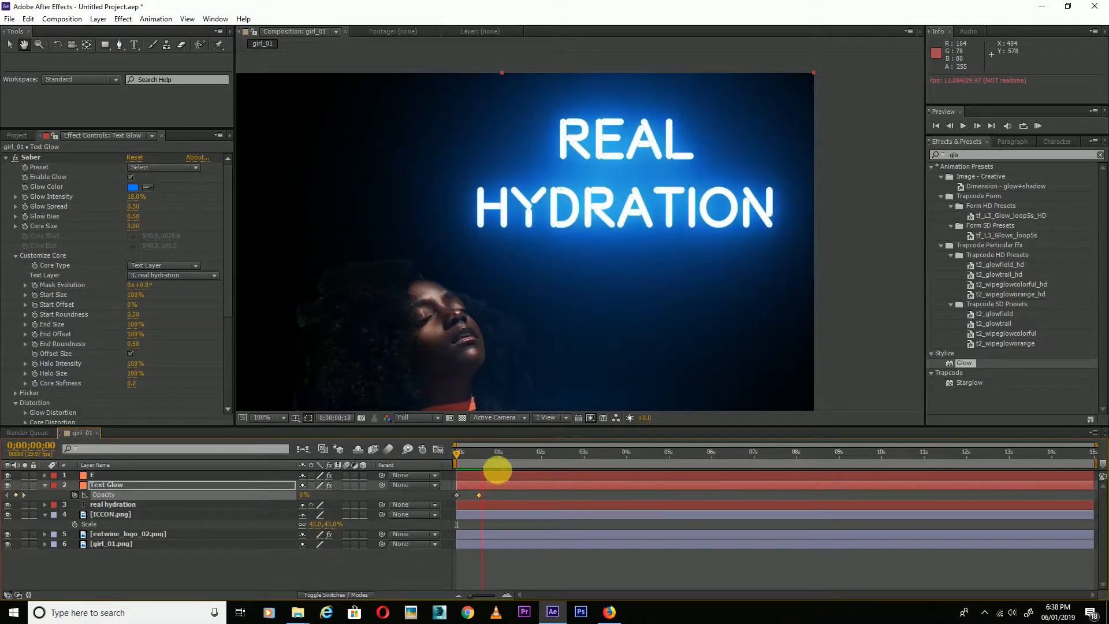
{"action": "key", "text": "space"}
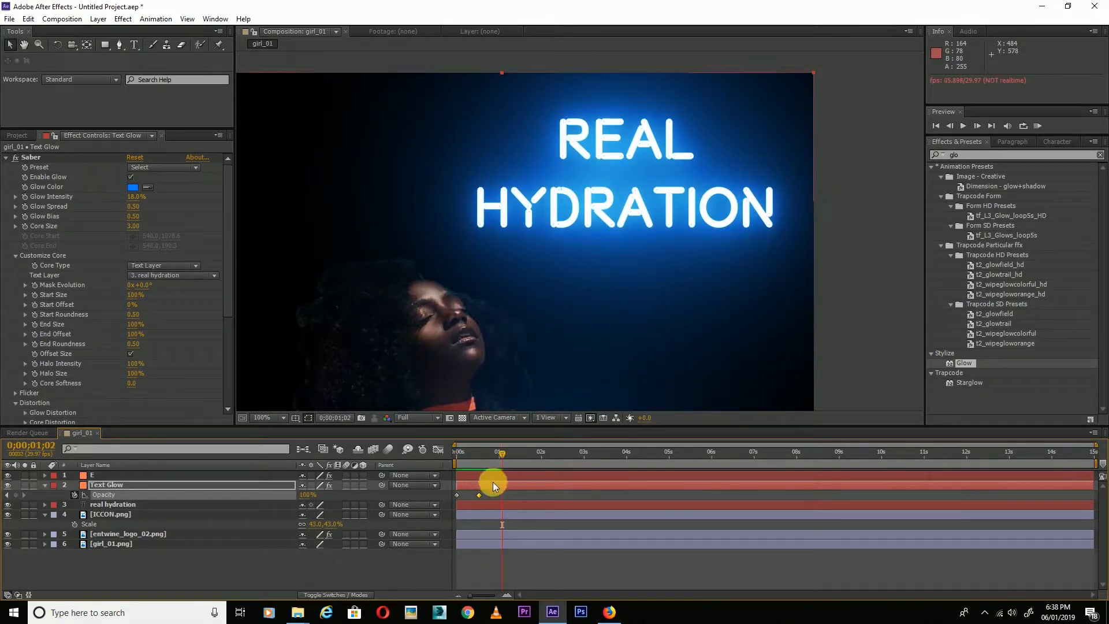
Duplicate the 100% opacity keyframe at about one second and shift both 100% keyframes slightly later
{"action": "left_click", "coordinate": [480, 494]}
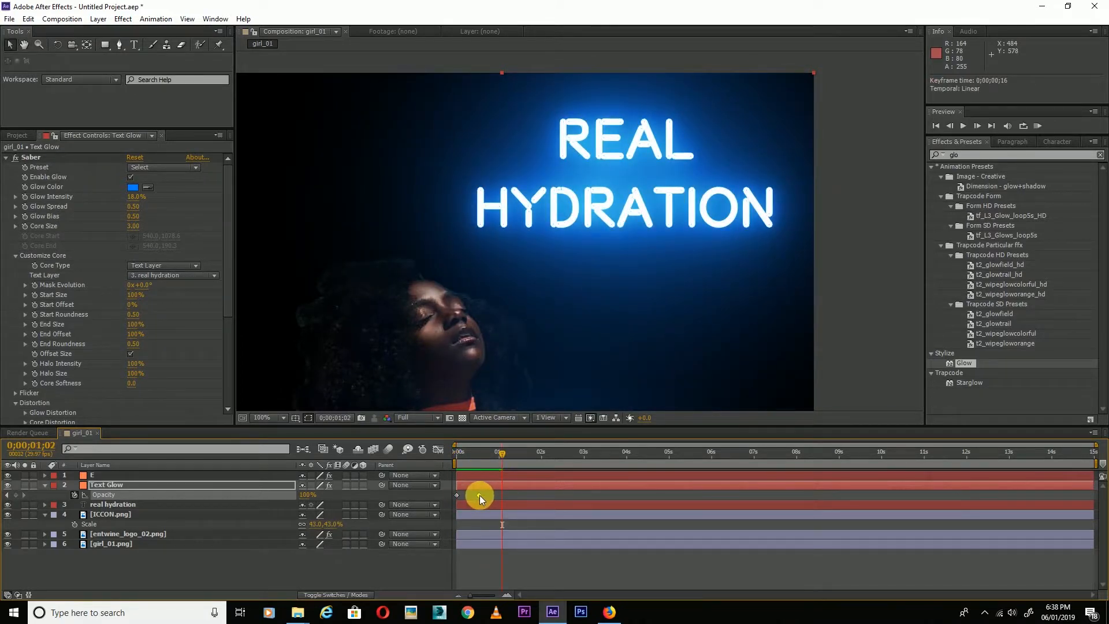
{"action": "key", "text": "ctrl+c"}
{"action": "left_click_drag", "start_coordinate": [504, 456], "coordinate": [540, 462]}
{"action": "key", "text": "ctrl+v"}
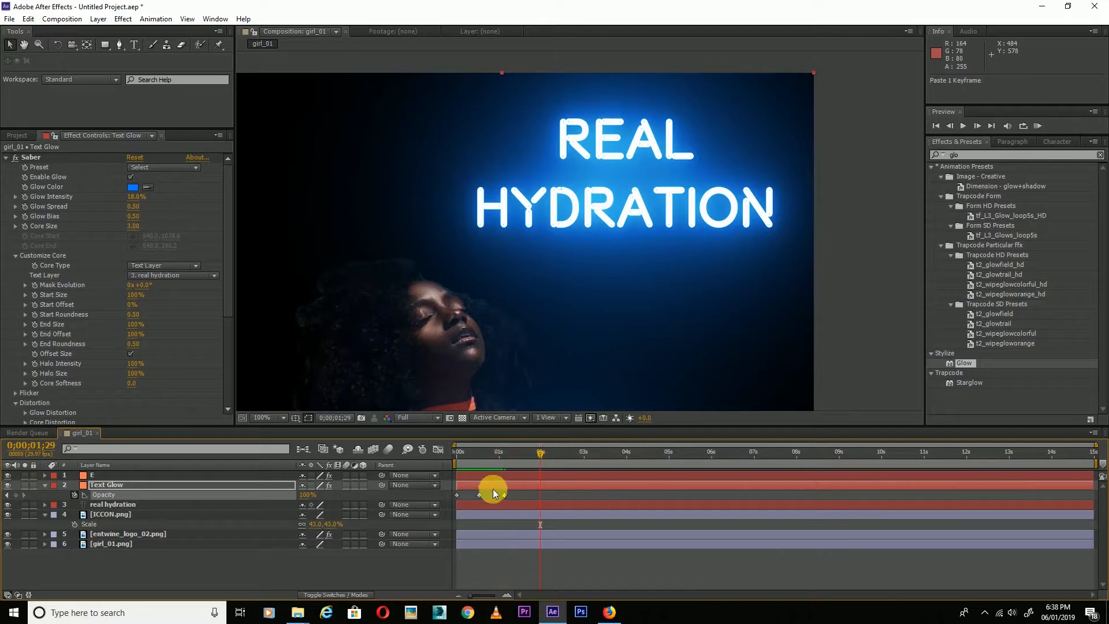
{"action": "left_click_drag", "start_coordinate": [504, 495], "coordinate": [507, 495]}
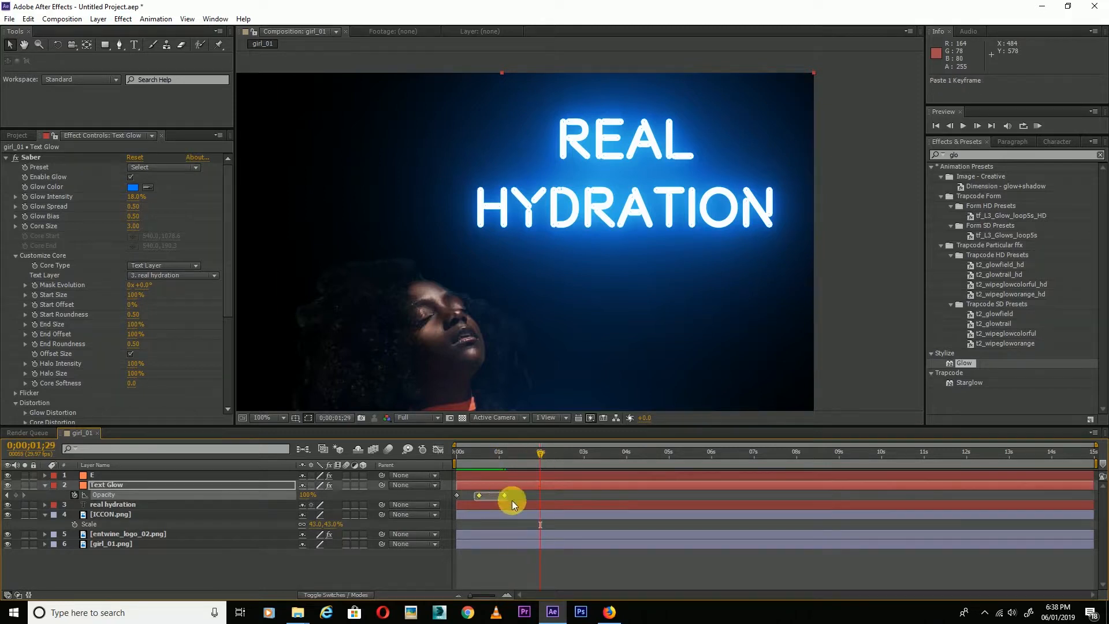
{"action": "left_click", "coordinate": [467, 497]}
Copy the starting 0% opacity keyframe to 0;00;01;29 and preview the glow pulse
{"action": "left_click", "coordinate": [456, 496]}
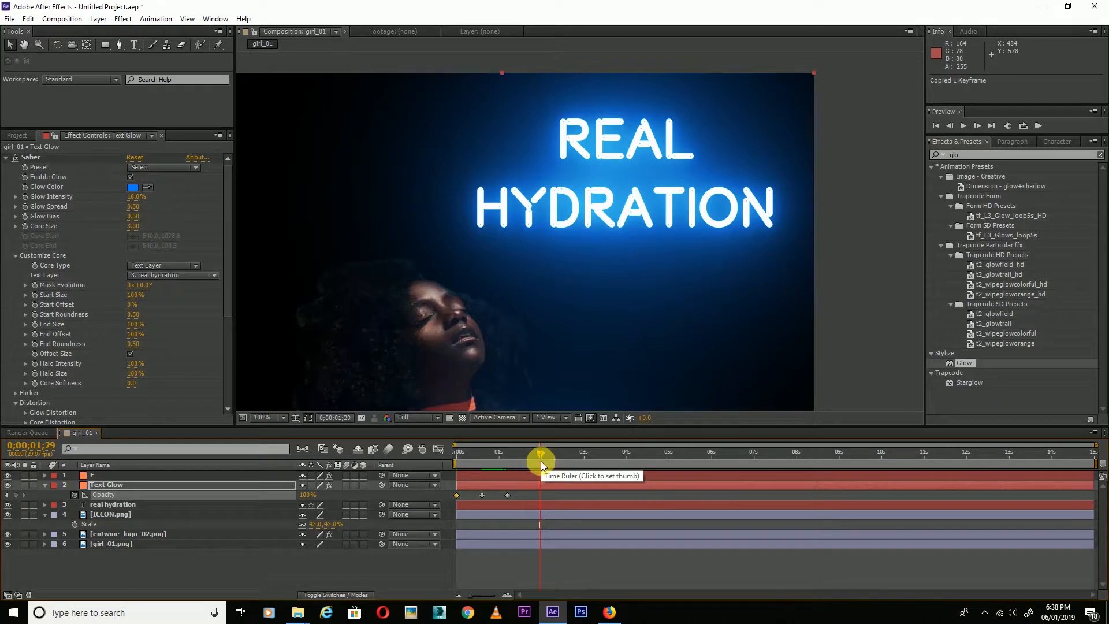
{"action": "key", "text": "ctrl+v"}
{"action": "key", "text": "space"}
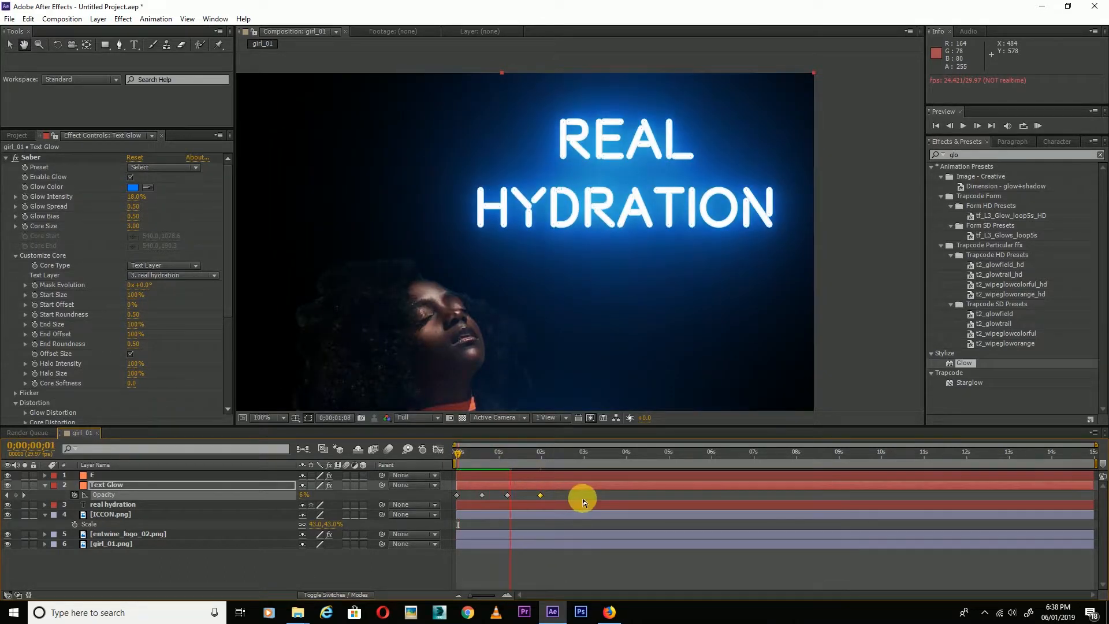
Copy the four opacity keyframes and paste them repeatedly along the timeline, including at 0;00;04;22, 0;00;07;02 and 0;00;11;20
{"action": "left_click_drag", "start_coordinate": [552, 494], "coordinate": [452, 506]}
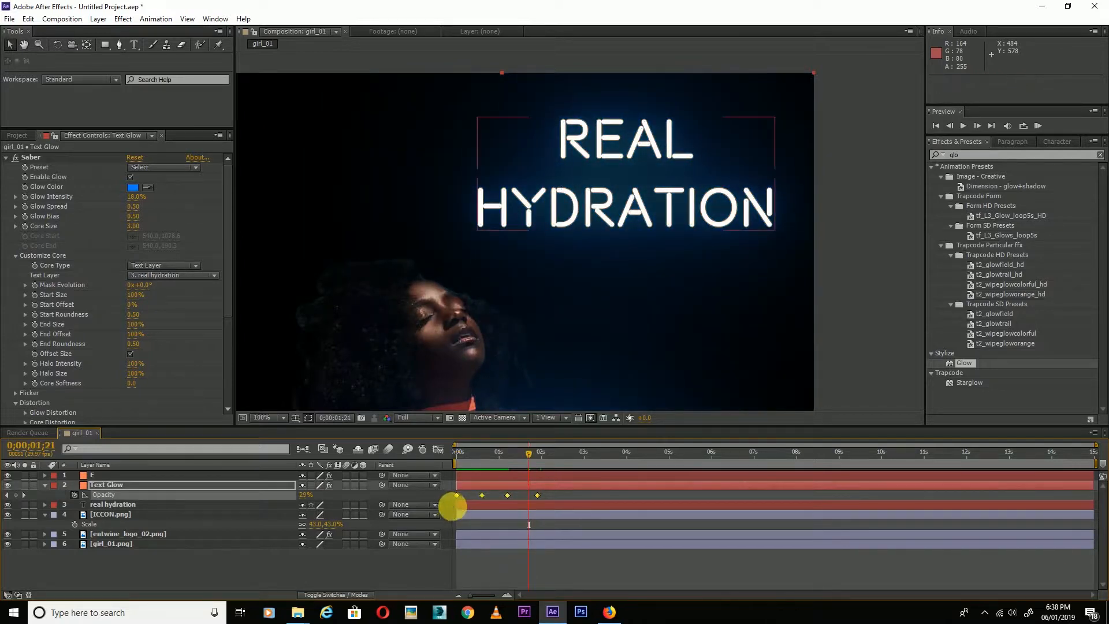
{"action": "left_click", "coordinate": [462, 507]}
{"action": "key", "text": "ctrl+c"}
{"action": "left_click", "coordinate": [562, 459]}
{"action": "key", "text": "ctrl+v"}
{"action": "left_click", "coordinate": [658, 462]}
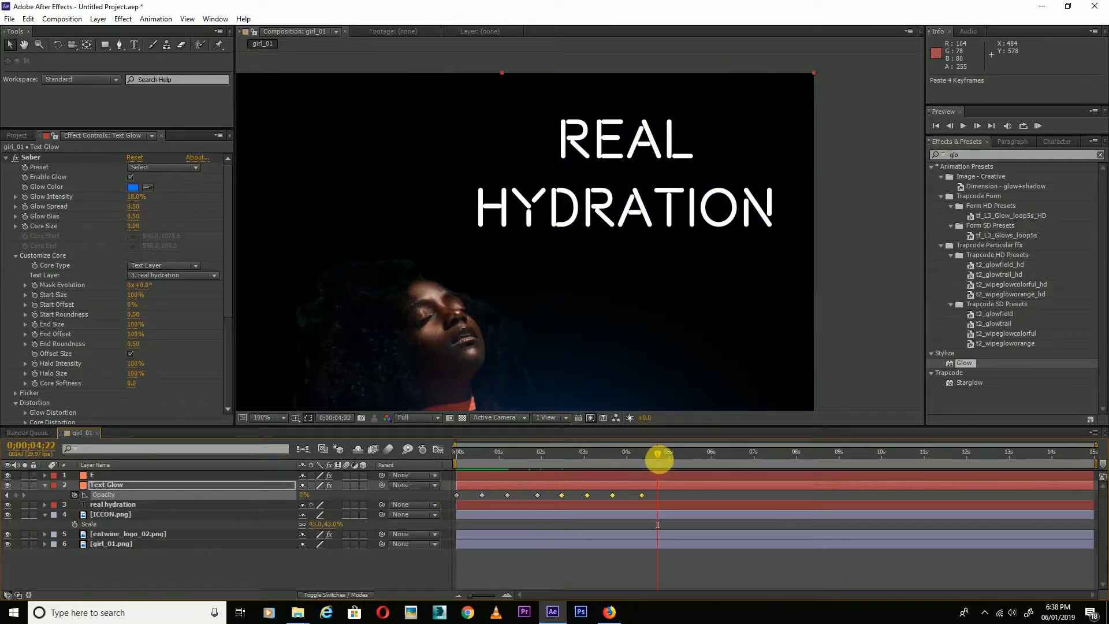
{"action": "key", "text": "ctrl+v"}
{"action": "left_click", "coordinate": [754, 455]}
{"action": "key", "text": "ctrl+v"}
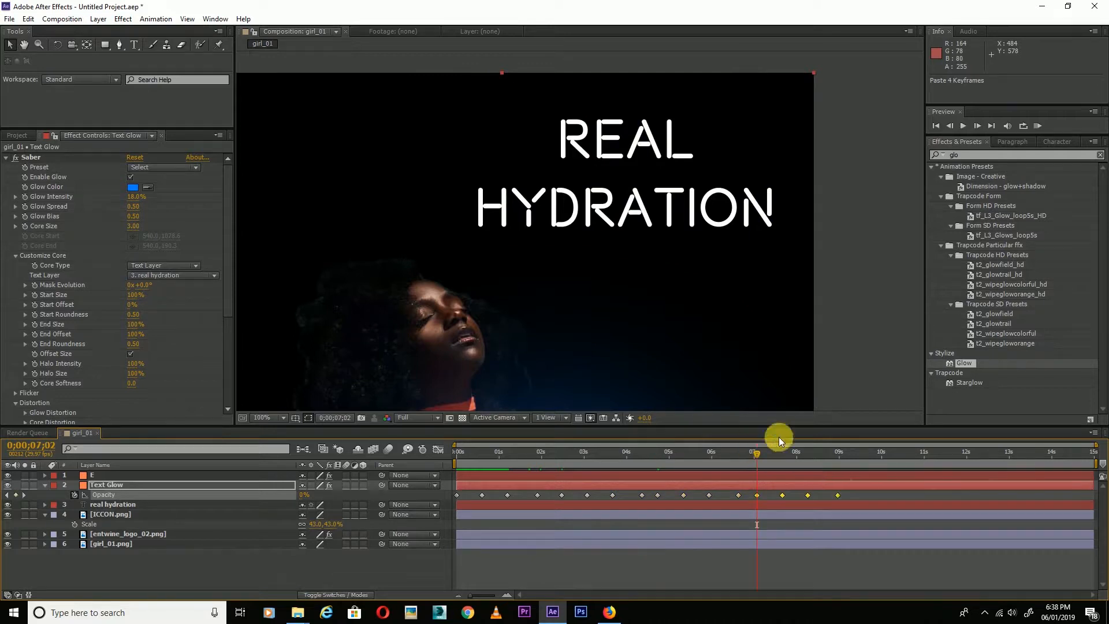
{"action": "left_click", "coordinate": [857, 465]}
{"action": "key", "text": "ctrl+v"}
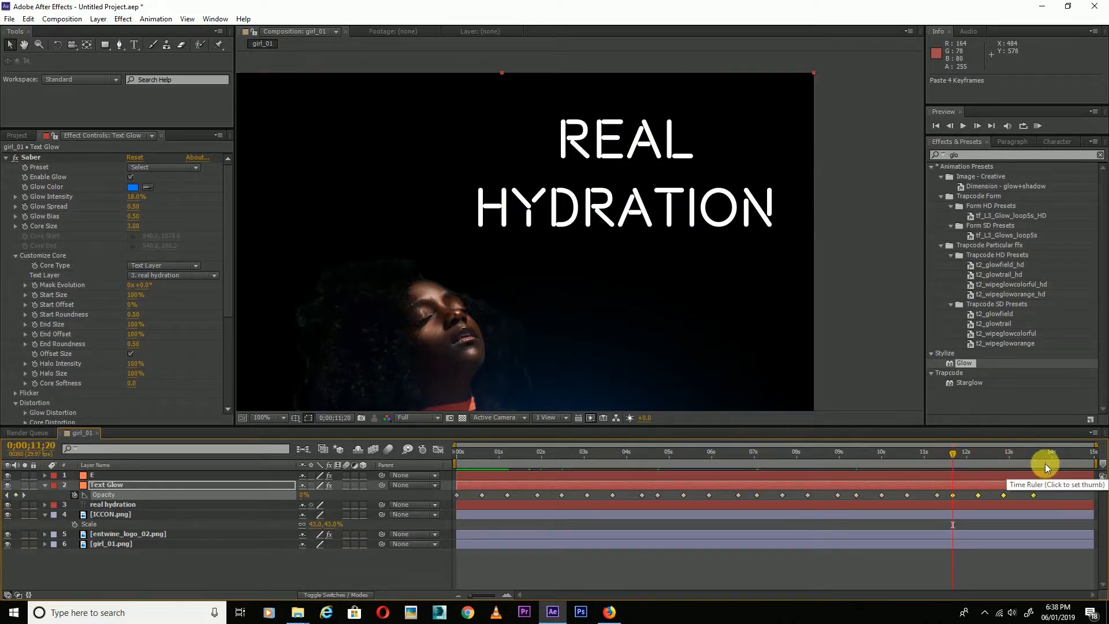
Compress the spacing of all Text Glow opacity keyframes and paste another four-keyframe set at 0;00;13;06
{"action": "left_click", "coordinate": [1044, 494]}
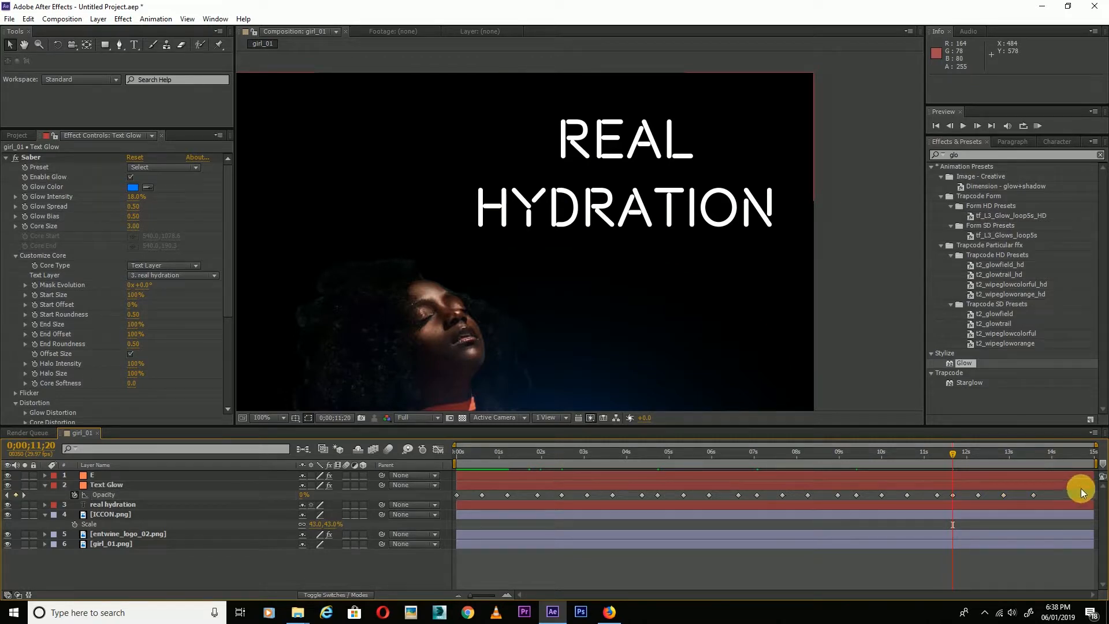
{"action": "left_click_drag", "start_coordinate": [1057, 492], "coordinate": [496, 508]}
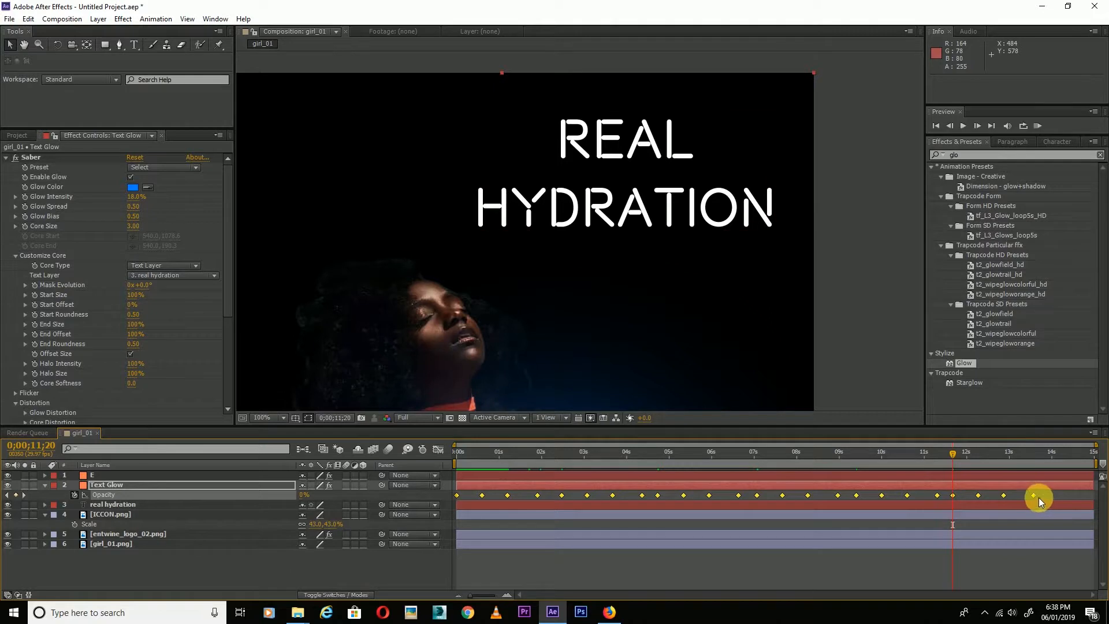
{"action": "left_click_drag", "start_coordinate": [1035, 497], "coordinate": [1003, 498]}
{"action": "left_click", "coordinate": [1017, 459]}
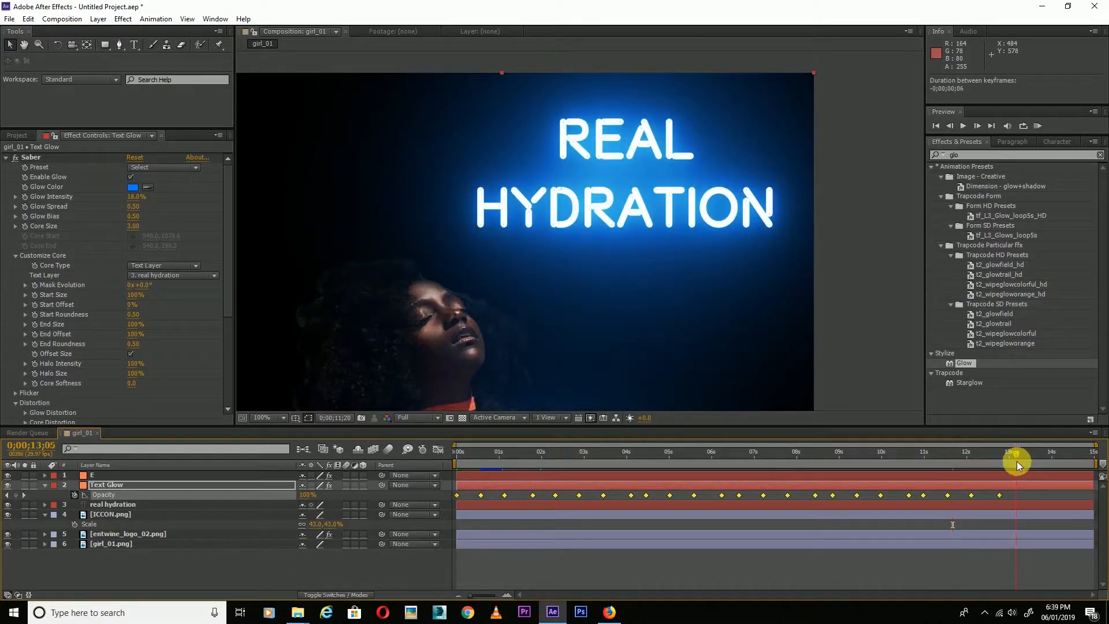
{"action": "key", "text": "ctrl+v"}
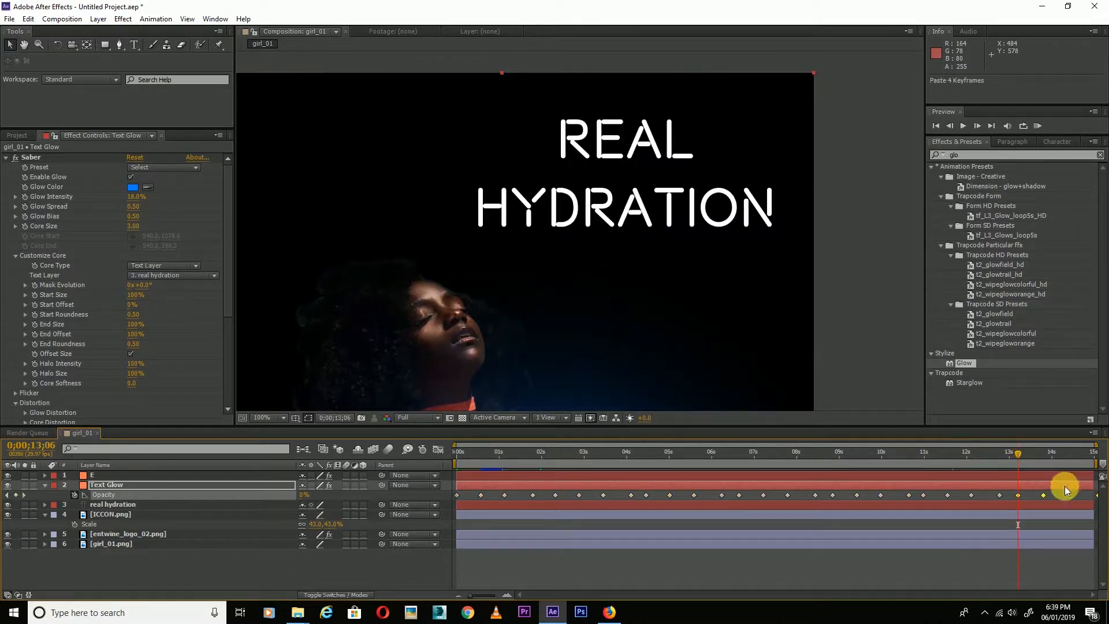
Move the last Text Glow opacity keyframe to 0;00;14;28 and check the glow along the timeline
{"action": "left_click", "coordinate": [1094, 497]}
{"action": "left_click", "coordinate": [1091, 496]}
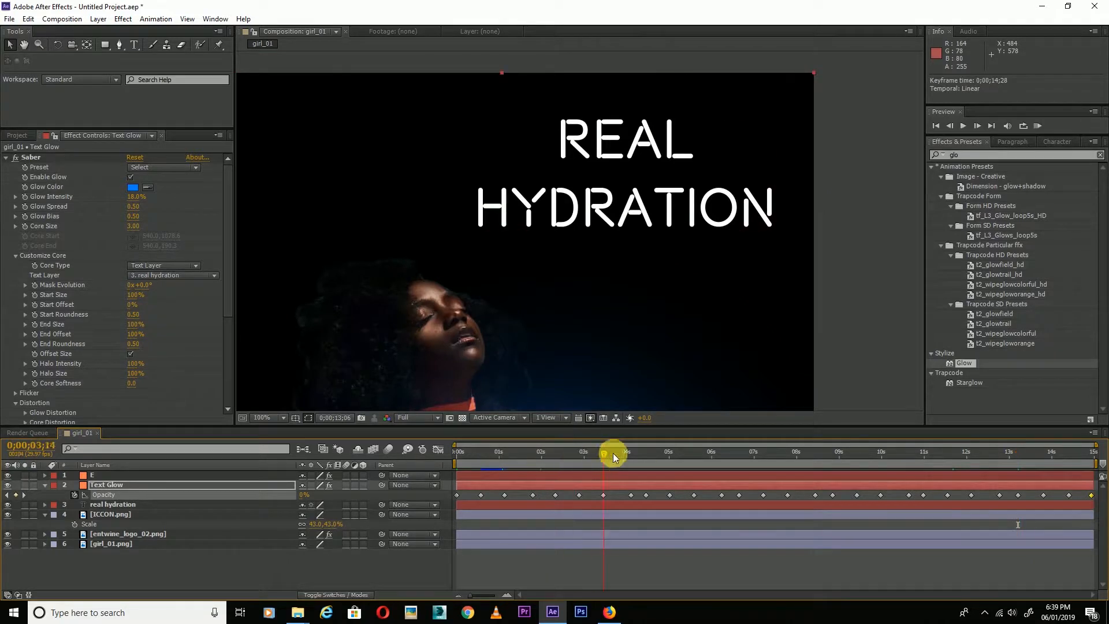
{"action": "left_click_drag", "start_coordinate": [752, 440], "coordinate": [792, 456]}
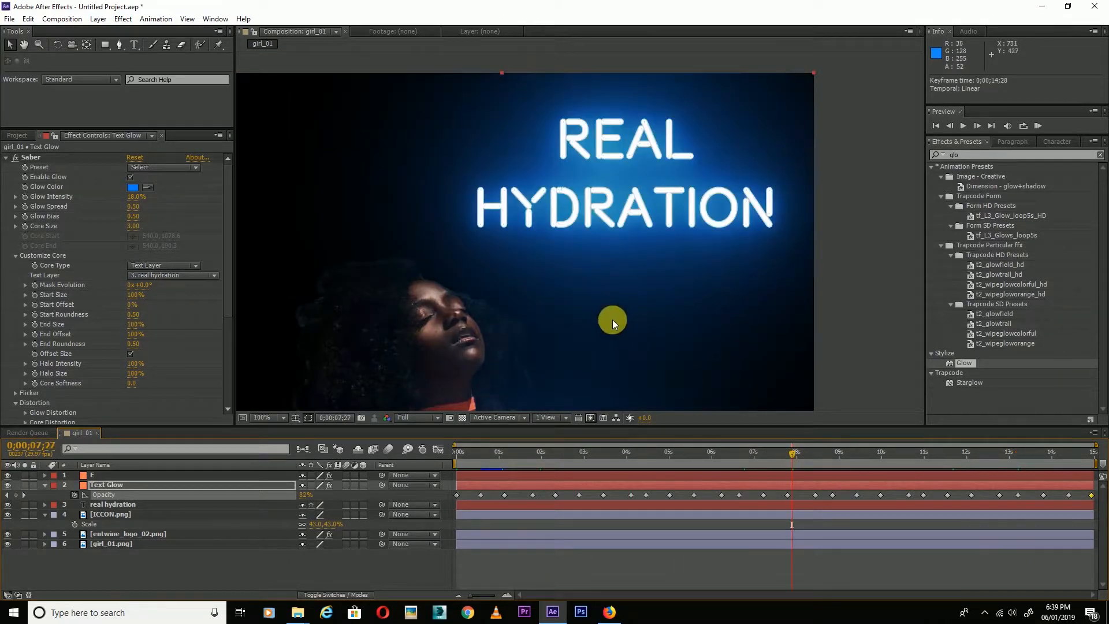
{"action": "scroll", "coordinate": [609, 335], "scroll_direction": "down", "scroll_amount": 2}
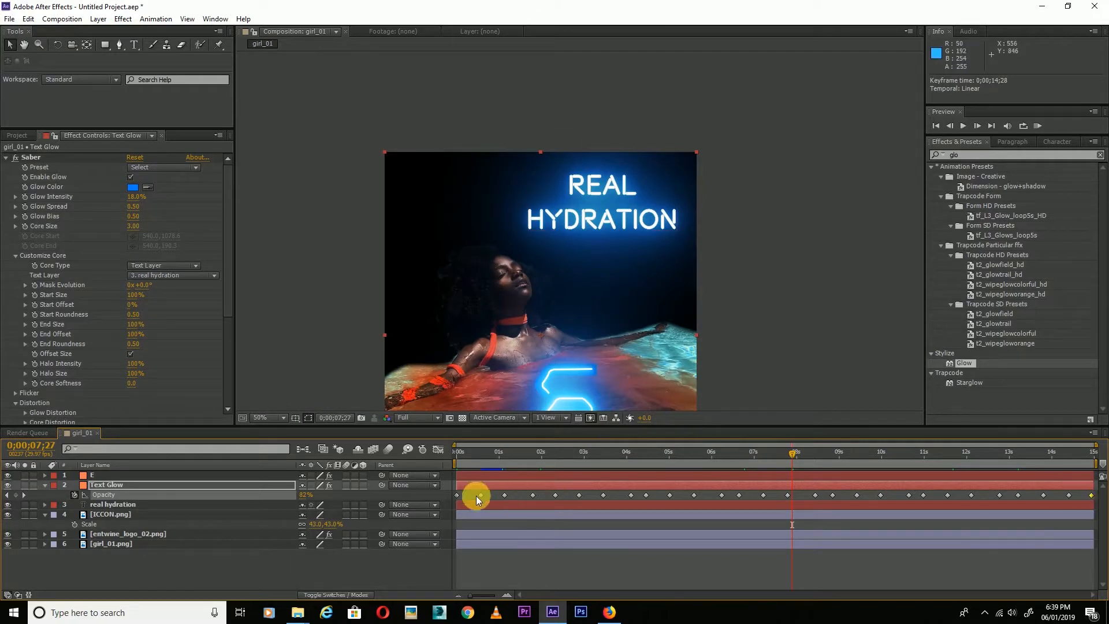
Copy all Text Glow opacity keyframes onto the E layer's Opacity starting at 0;00;00;00 and preview the icon's pulse
{"action": "left_click_drag", "start_coordinate": [452, 494], "coordinate": [1092, 503]}
{"action": "key", "text": "ctrl+c"}
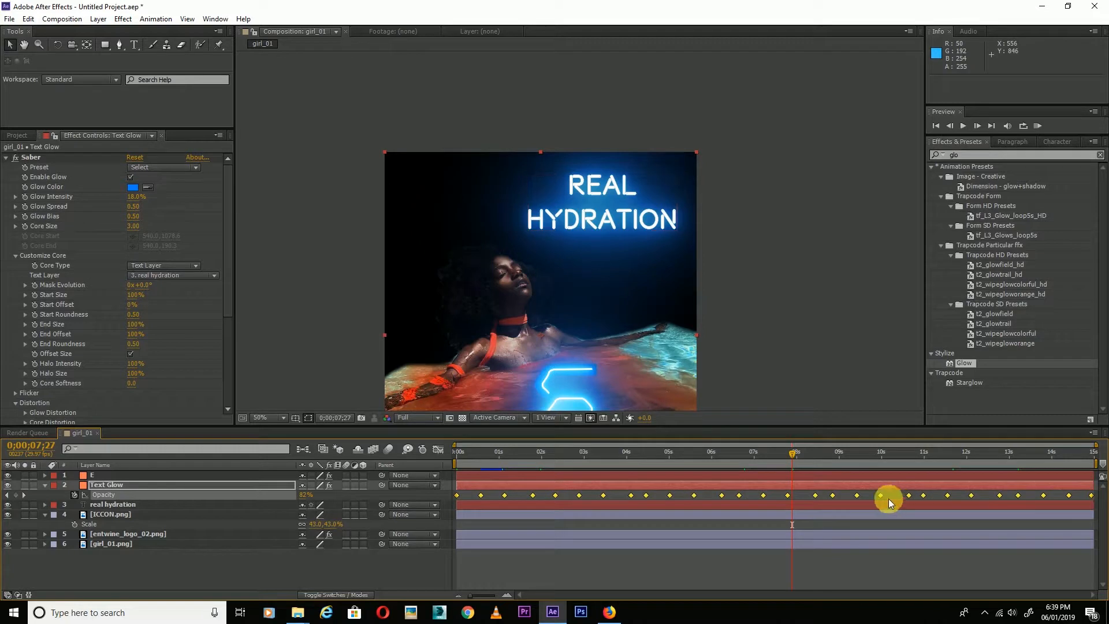
{"action": "left_click", "coordinate": [92, 475]}
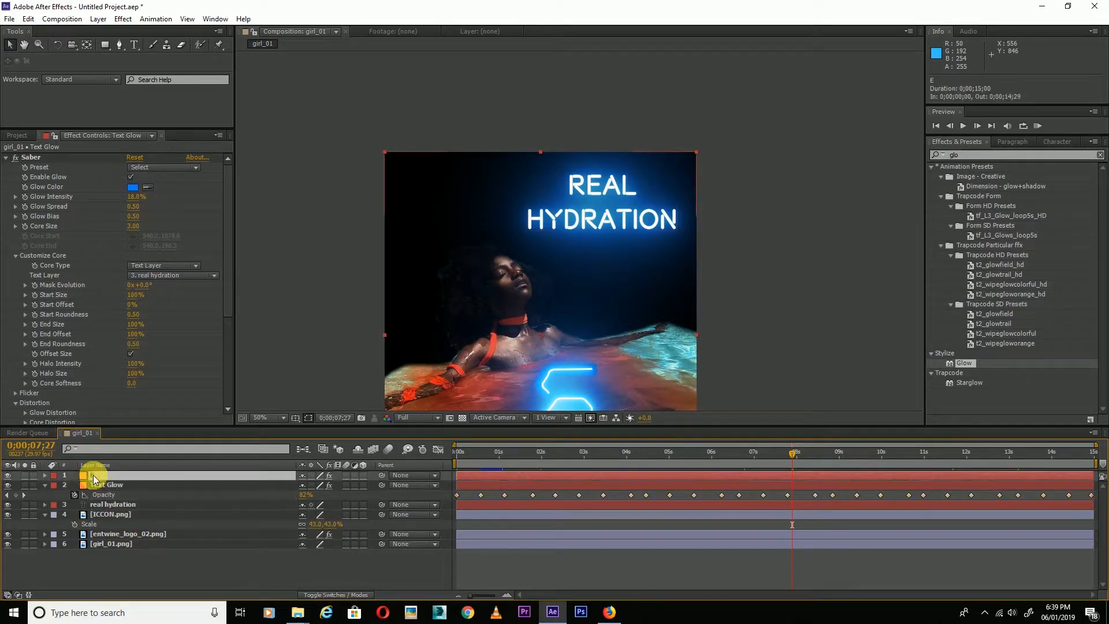
{"action": "left_click_drag", "start_coordinate": [463, 456], "coordinate": [456, 458]}
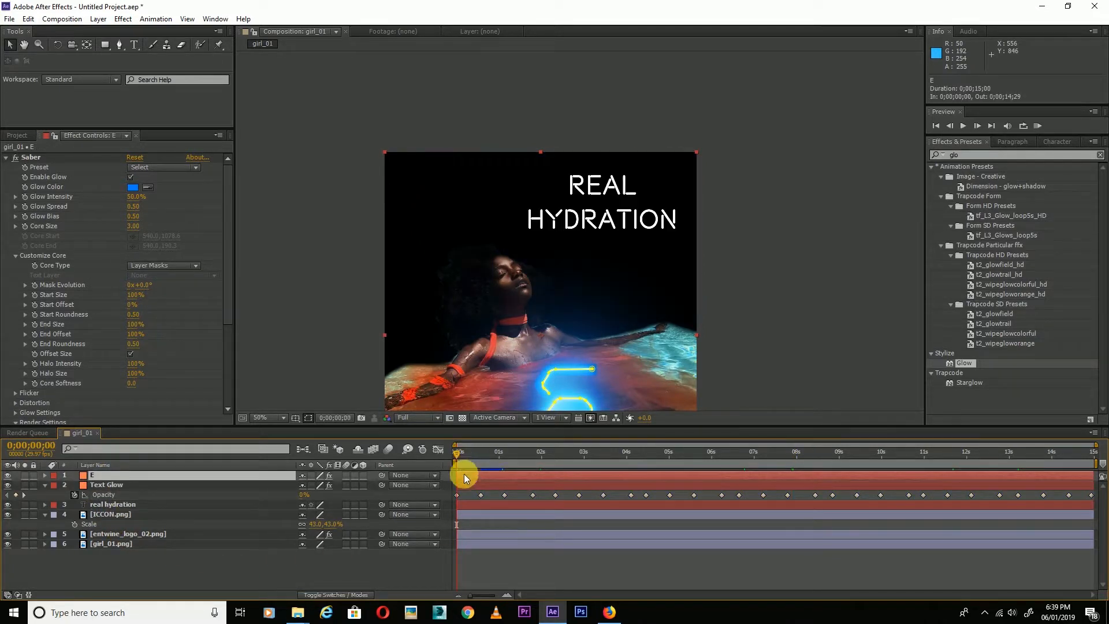
{"action": "key", "text": "t"}
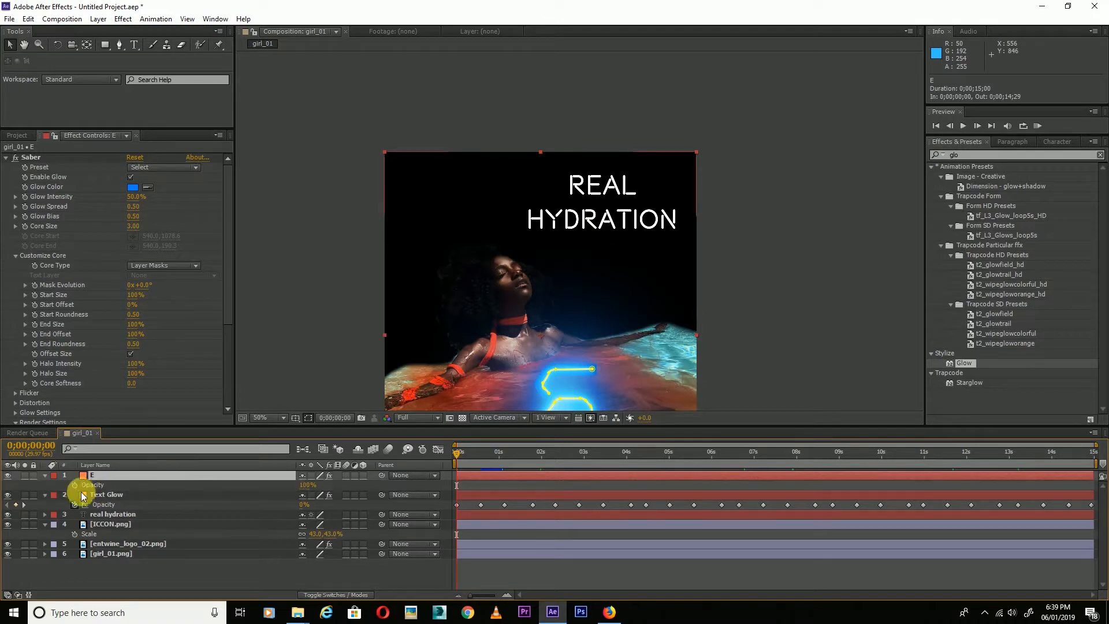
{"action": "left_click", "coordinate": [75, 484]}
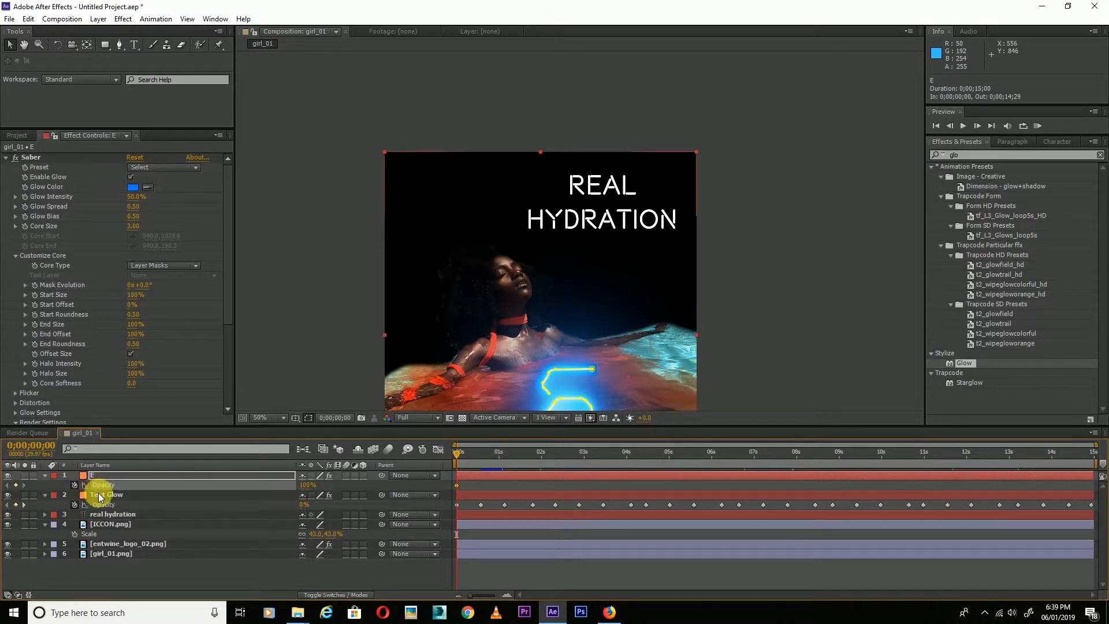
{"action": "left_click", "coordinate": [103, 485]}
{"action": "key", "text": "ctrl+v"}
{"action": "key", "text": "space"}
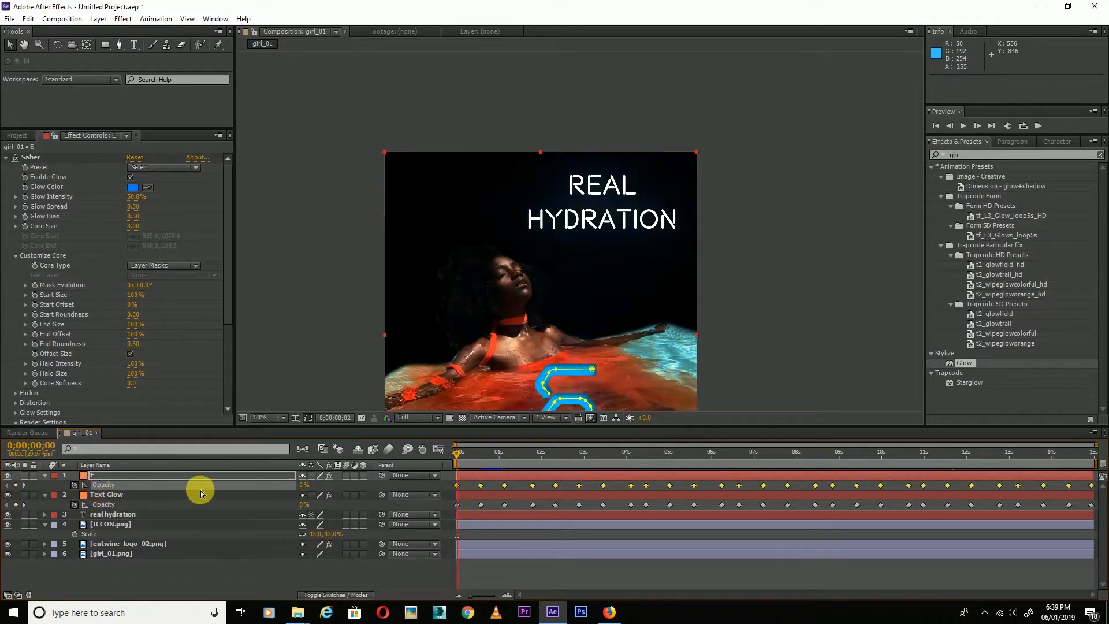
{"action": "scroll", "coordinate": [635, 225], "scroll_direction": "down", "scroll_amount": 3}
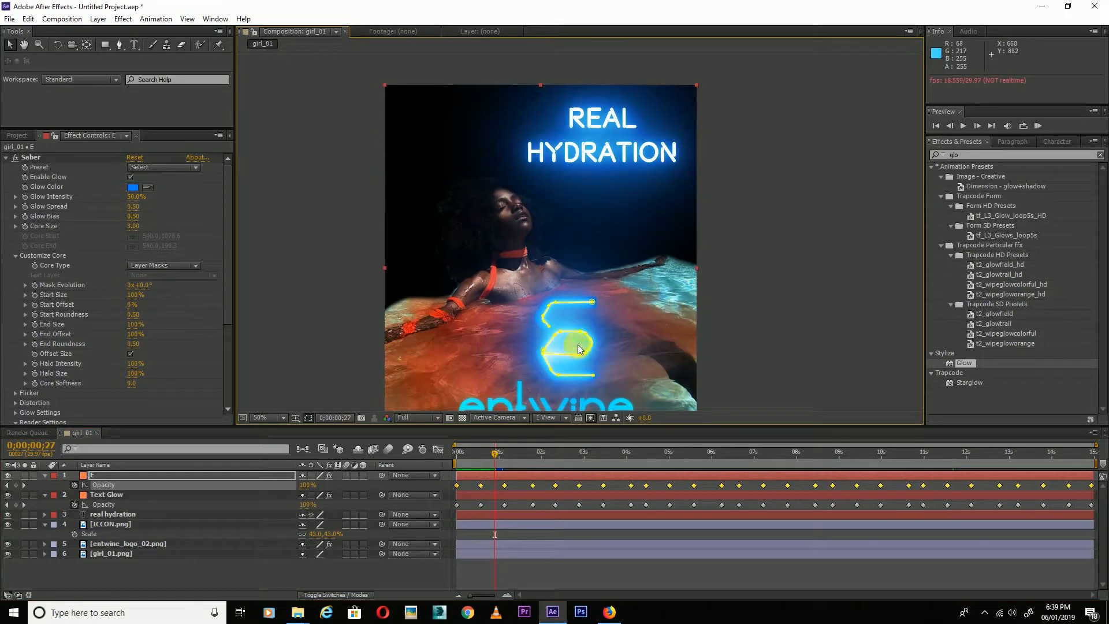
{"action": "scroll", "coordinate": [618, 196], "scroll_direction": "down", "scroll_amount": 3}
{"action": "left_click_drag", "start_coordinate": [514, 454], "coordinate": [418, 466]}
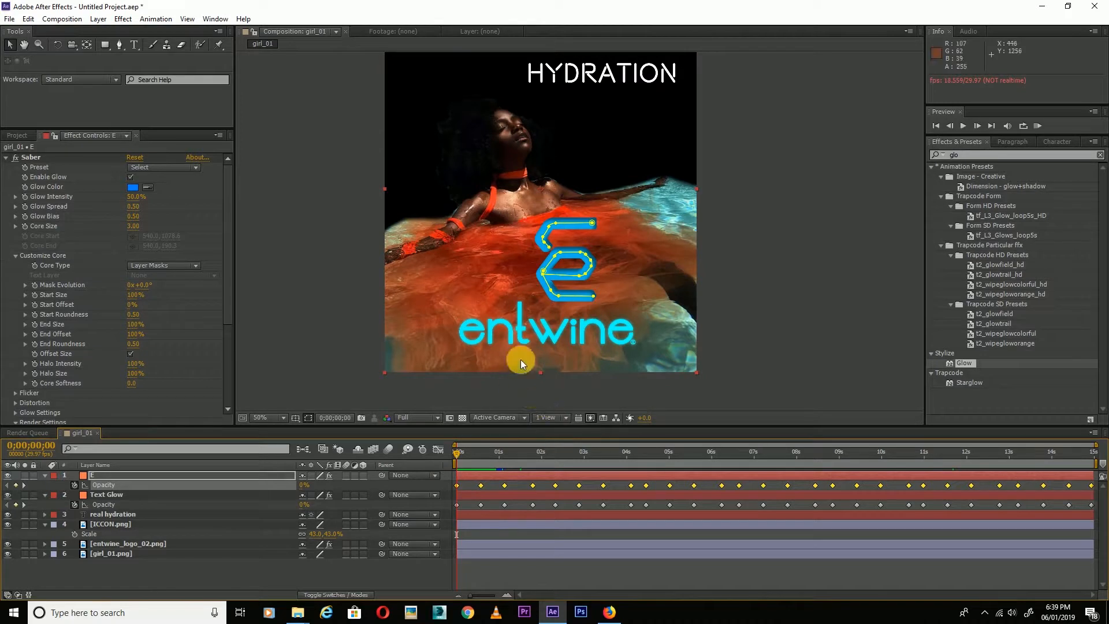
Keyframe the Glow Radius of the entwine_logo_02.png layer at 20 and move that keyframe to 0;00;00;15
{"action": "left_click", "coordinate": [112, 545]}
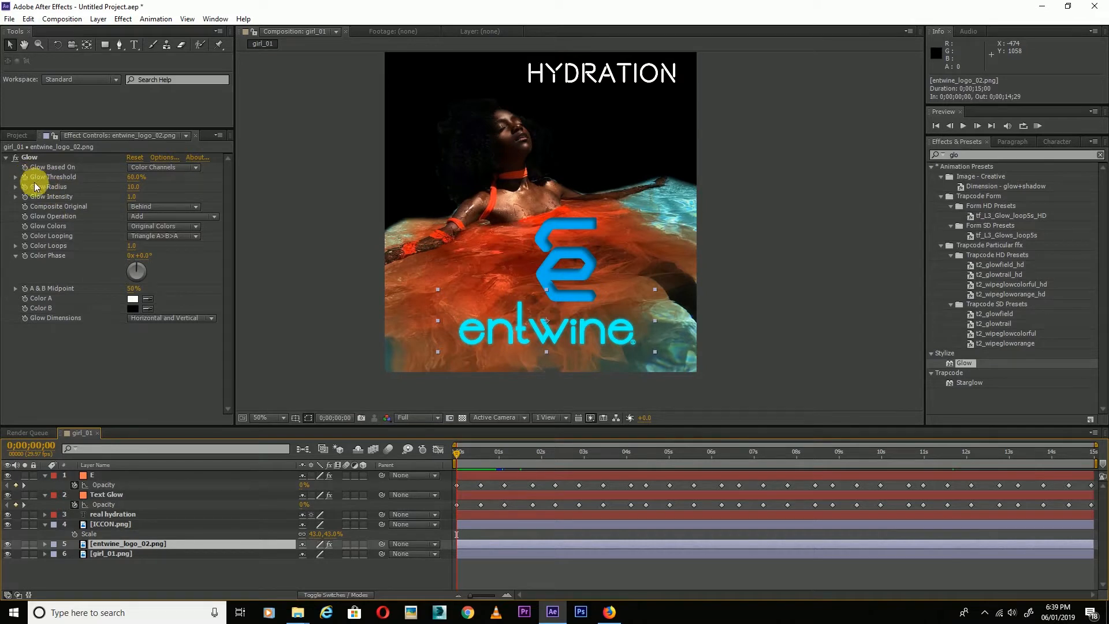
{"action": "left_click", "coordinate": [27, 183]}
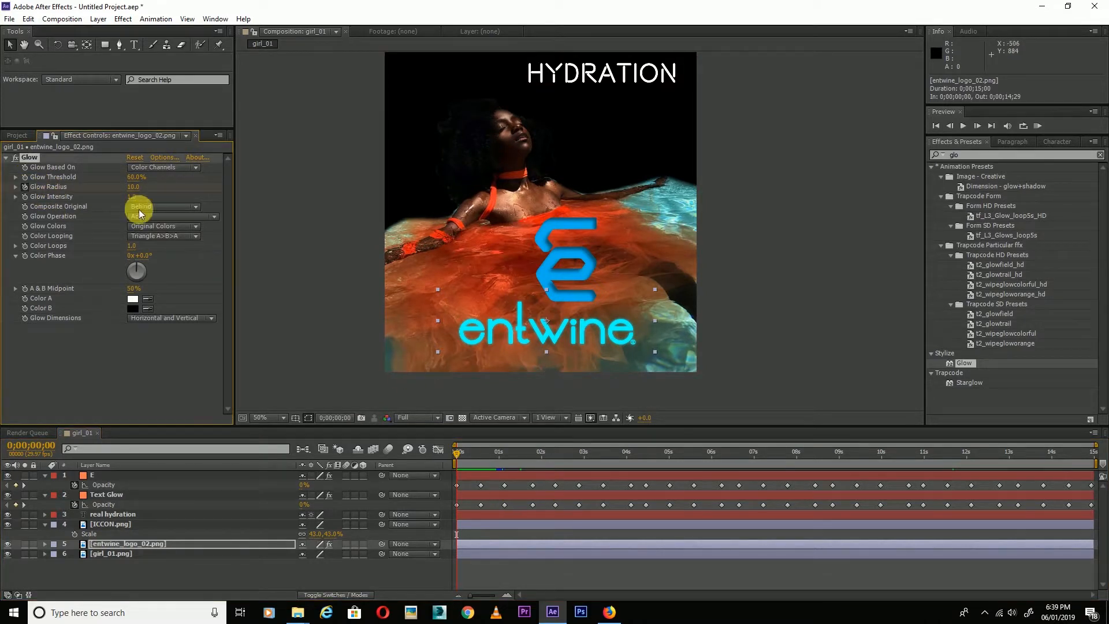
{"action": "left_click", "coordinate": [136, 188]}
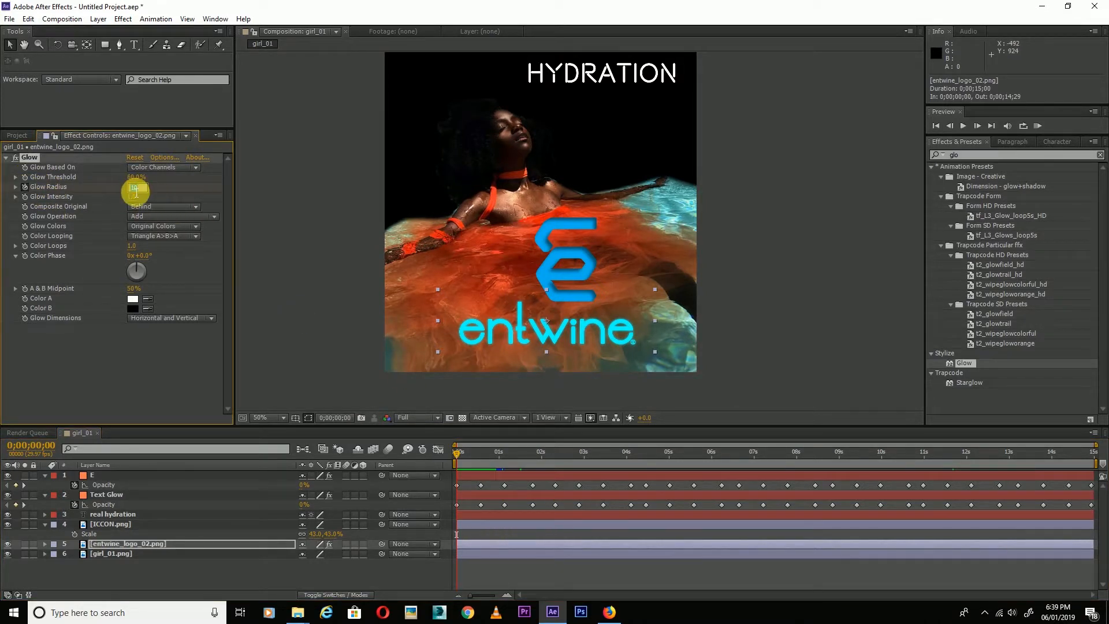
{"action": "type", "text": "20"}
{"action": "key", "text": "Return"}
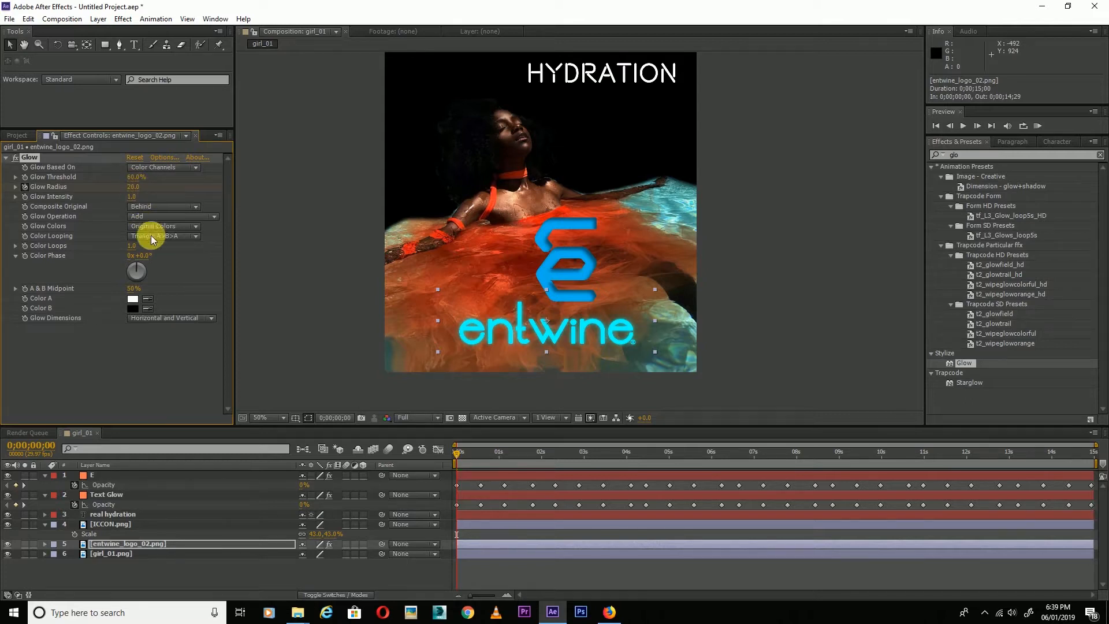
{"action": "left_click", "coordinate": [517, 543]}
{"action": "key", "text": "u"}
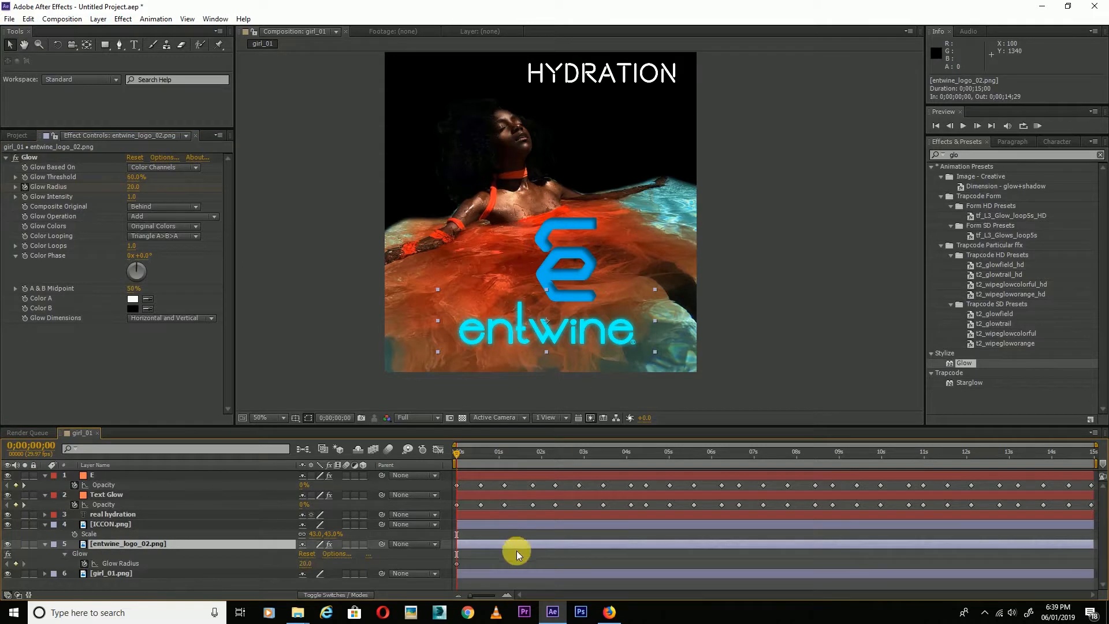
{"action": "left_click_drag", "start_coordinate": [456, 564], "coordinate": [478, 564]}
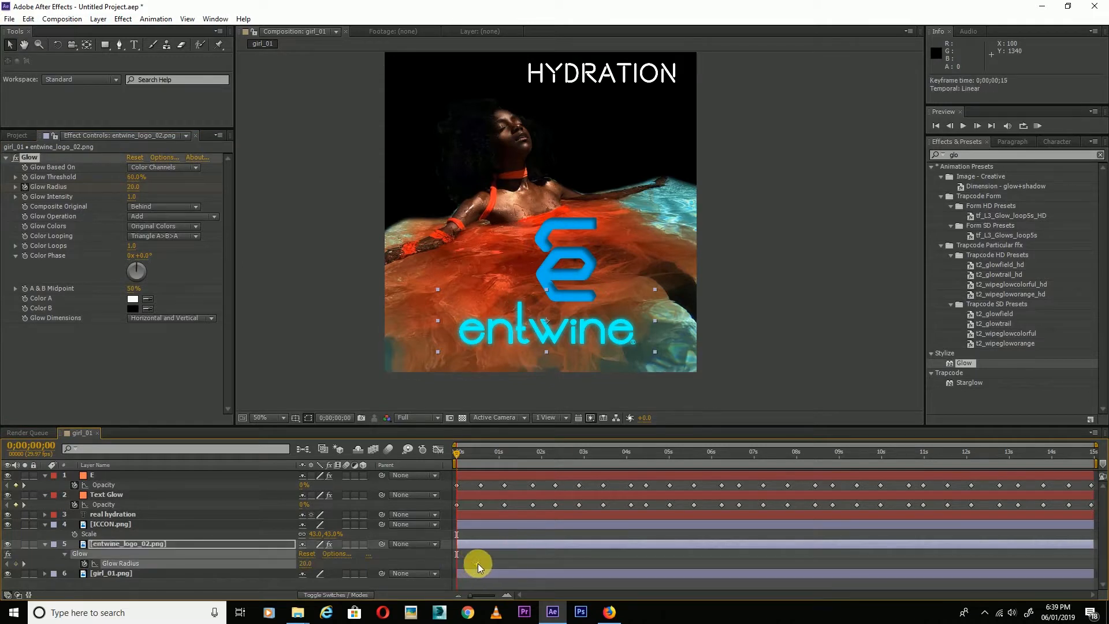
Set the logo's Glow Radius to 0 at 0;00;00;00 and preview the glow build-up
{"action": "left_click", "coordinate": [137, 189]}
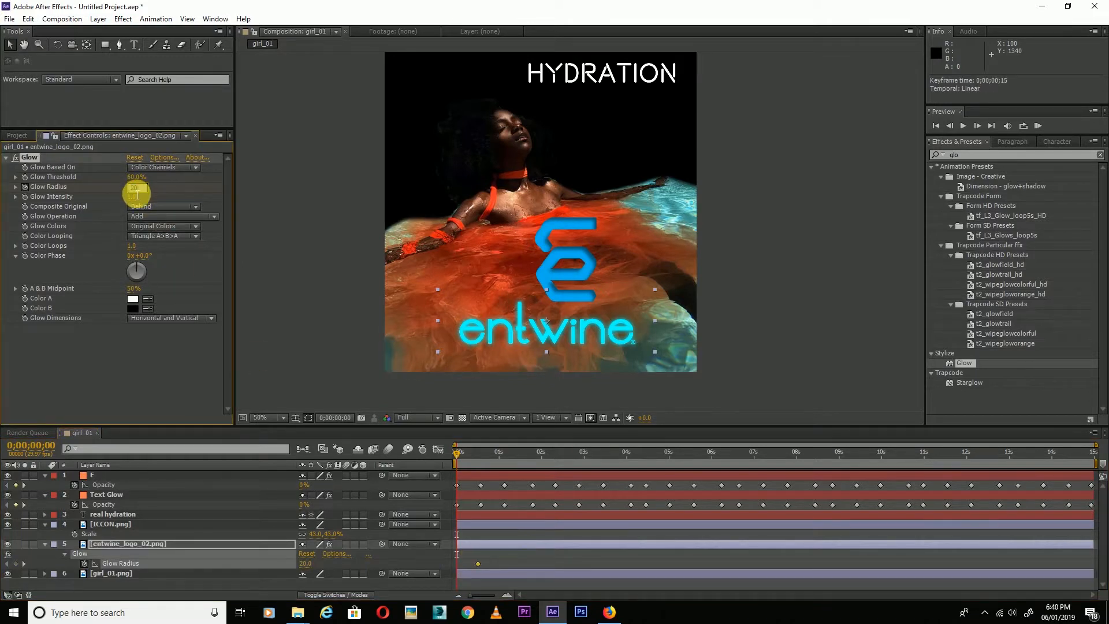
{"action": "type", "text": "0"}
{"action": "key", "text": "Return"}
{"action": "key", "text": "space"}
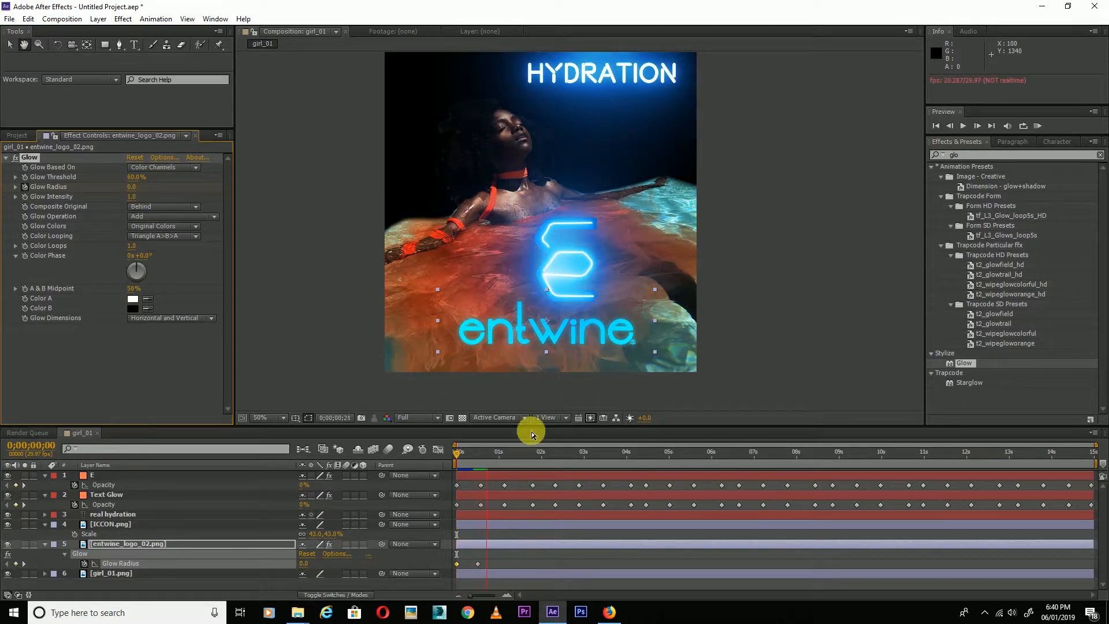
Copy the Glow Radius 20 keyframe to just before 0;00;01;10 and the 0 keyframe to 0;00;01;20
{"action": "left_click", "coordinate": [478, 564]}
{"action": "key", "text": "ctrl+c"}
{"action": "left_click", "coordinate": [513, 457]}
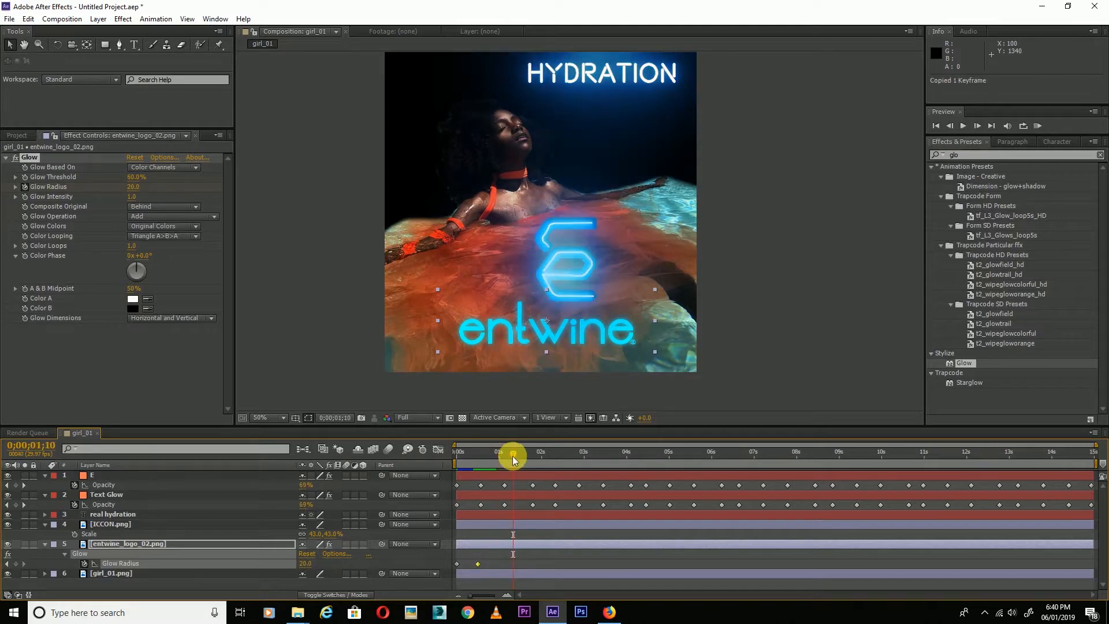
{"action": "key", "text": "ctrl+v"}
{"action": "left_click_drag", "start_coordinate": [512, 564], "coordinate": [508, 564]}
{"action": "left_click", "coordinate": [456, 564]}
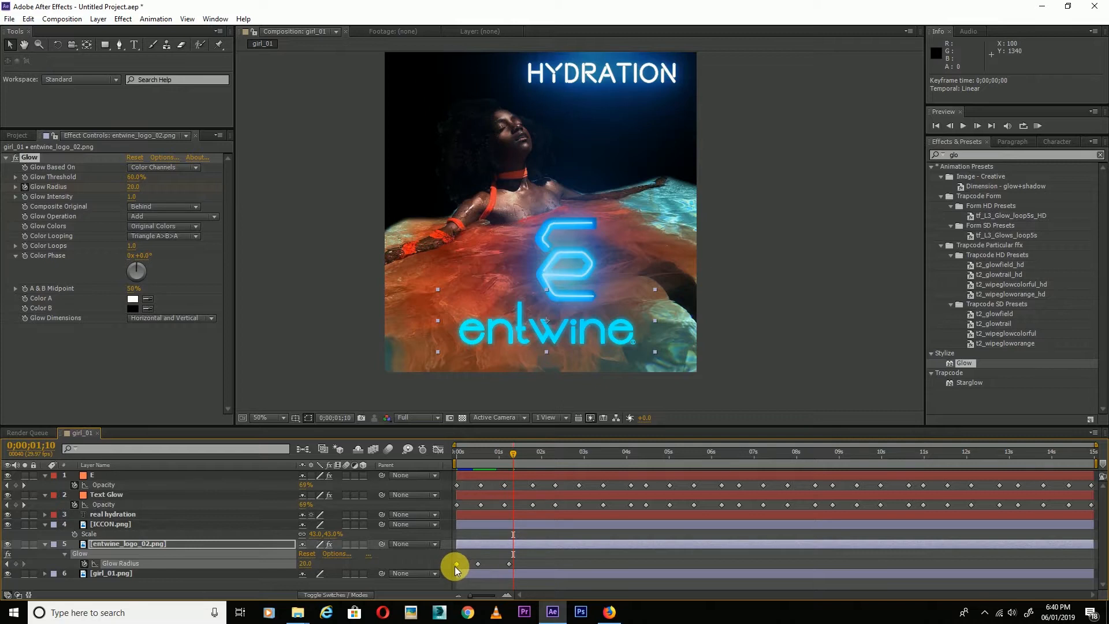
{"action": "key", "text": "ctrl+c"}
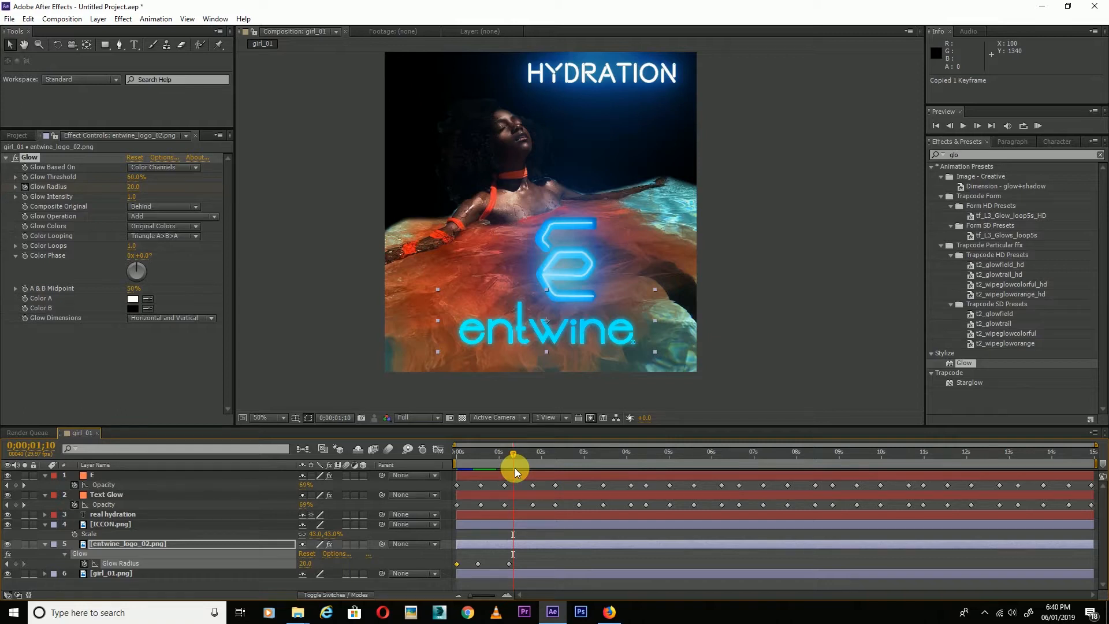
{"action": "left_click_drag", "start_coordinate": [516, 473], "coordinate": [527, 465]}
{"action": "key", "text": "ctrl+v"}
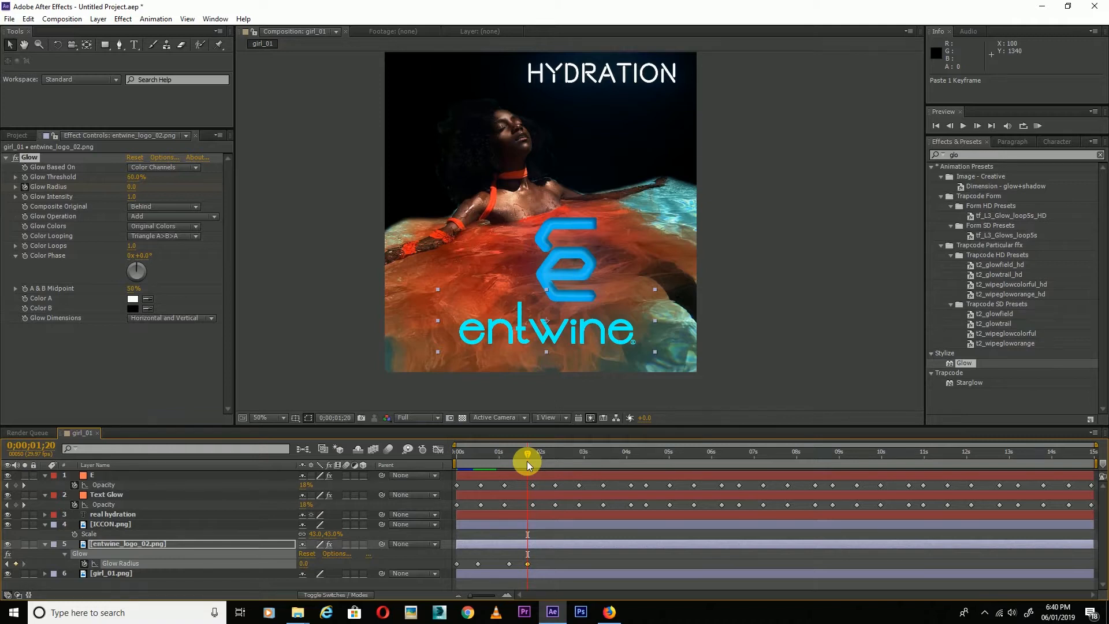
Copy the four Glow Radius keyframes, paste them repeatedly along the timeline, including at 0;00;02;02, 0;00;10;04 and 0;00;12;13, and preview
{"action": "left_click", "coordinate": [539, 562]}
{"action": "left_click_drag", "start_coordinate": [538, 563], "coordinate": [433, 574]}
{"action": "key", "text": "ctrl+c"}
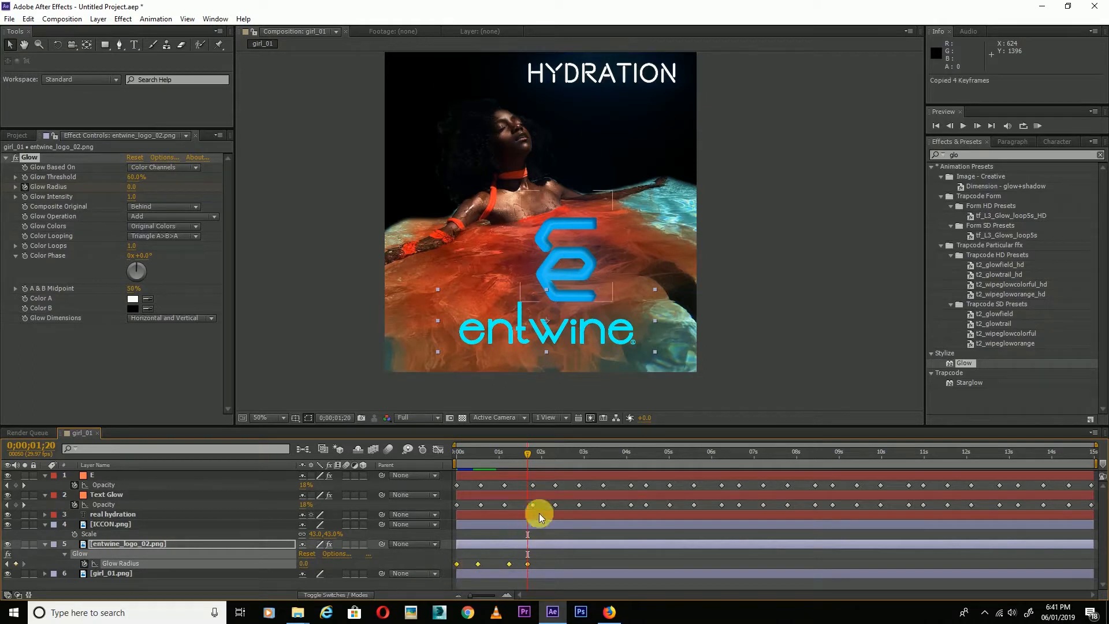
{"action": "left_click", "coordinate": [544, 456]}
{"action": "key", "text": "ctrl+v"}
{"action": "left_click", "coordinate": [638, 459]}
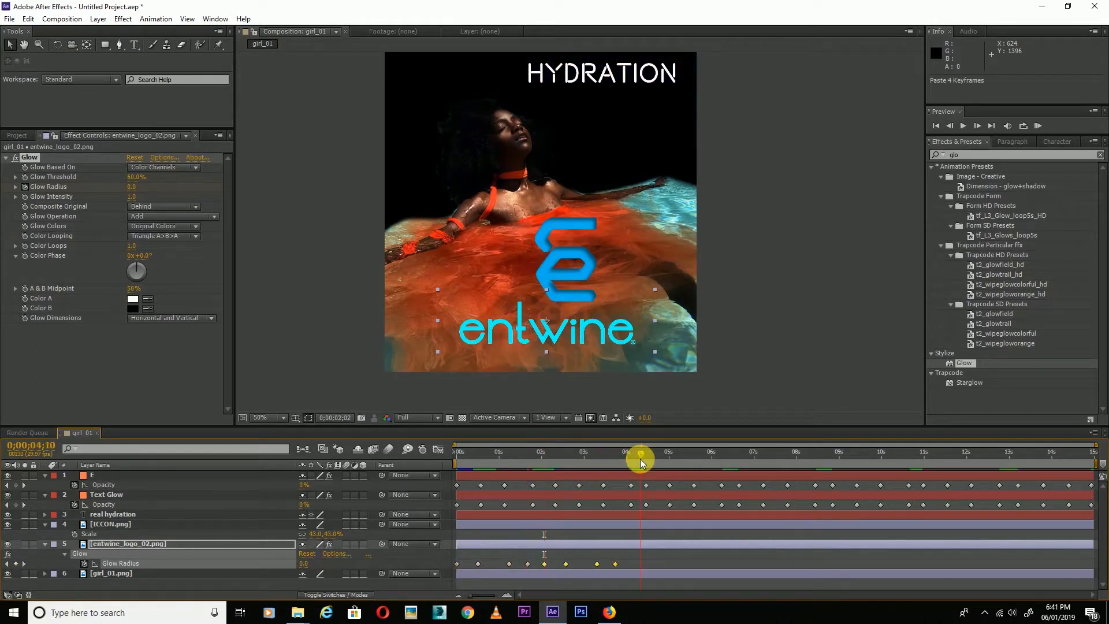
{"action": "left_click", "coordinate": [716, 461]}
{"action": "key", "text": "ctrl+v"}
{"action": "left_click", "coordinate": [803, 460]}
{"action": "key", "text": "ctrl+v"}
{"action": "left_click", "coordinate": [887, 461]}
{"action": "key", "text": "ctrl+v"}
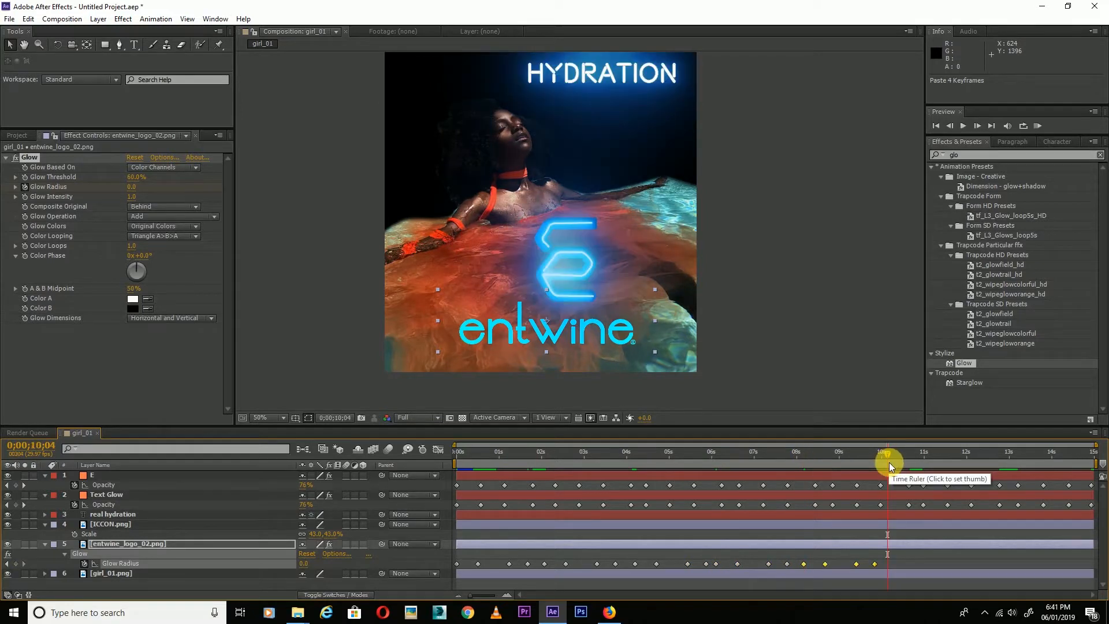
{"action": "left_click", "coordinate": [985, 460]}
{"action": "key", "text": "ctrl+v"}
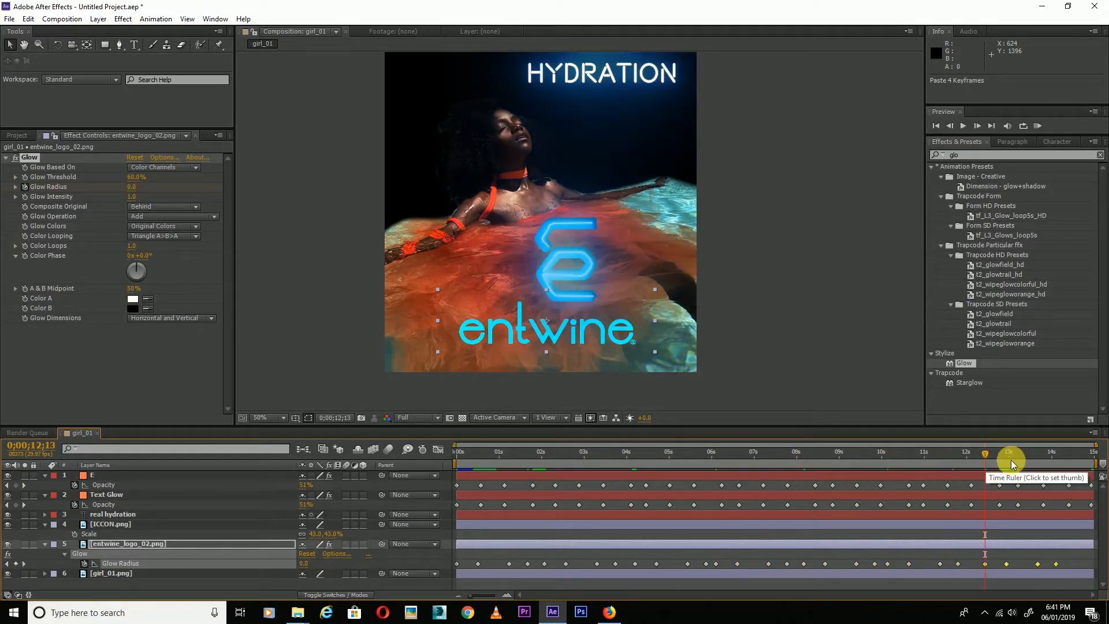
{"action": "key", "text": "Home"}
{"action": "key", "text": "space"}
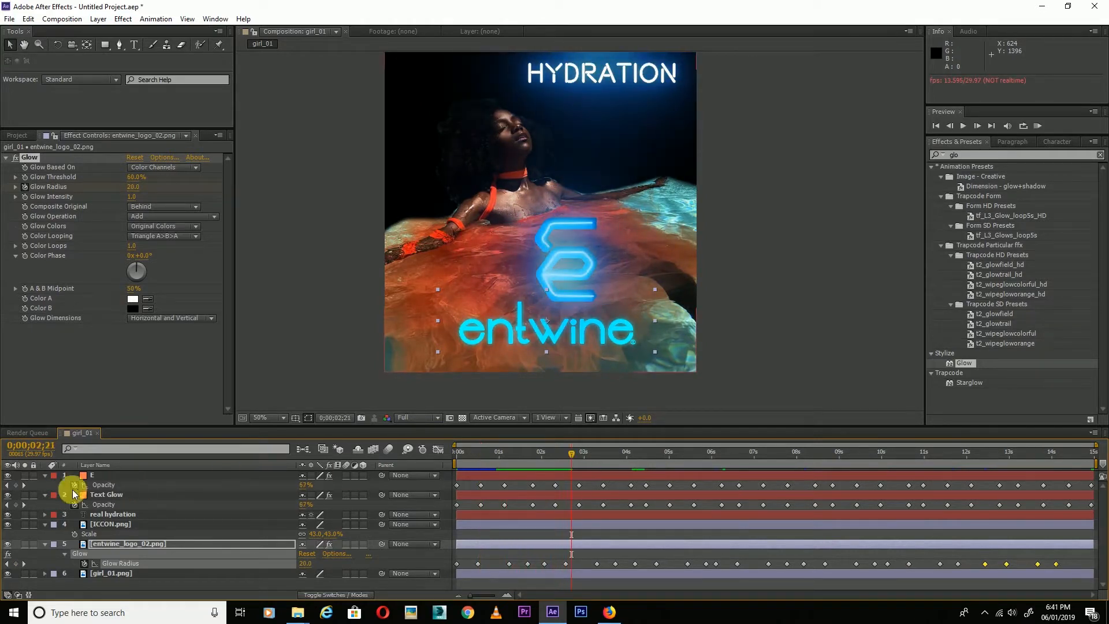
Collapse the E layer, add a new solid with default settings above all layers, and hide it
{"action": "left_click", "coordinate": [44, 475]}
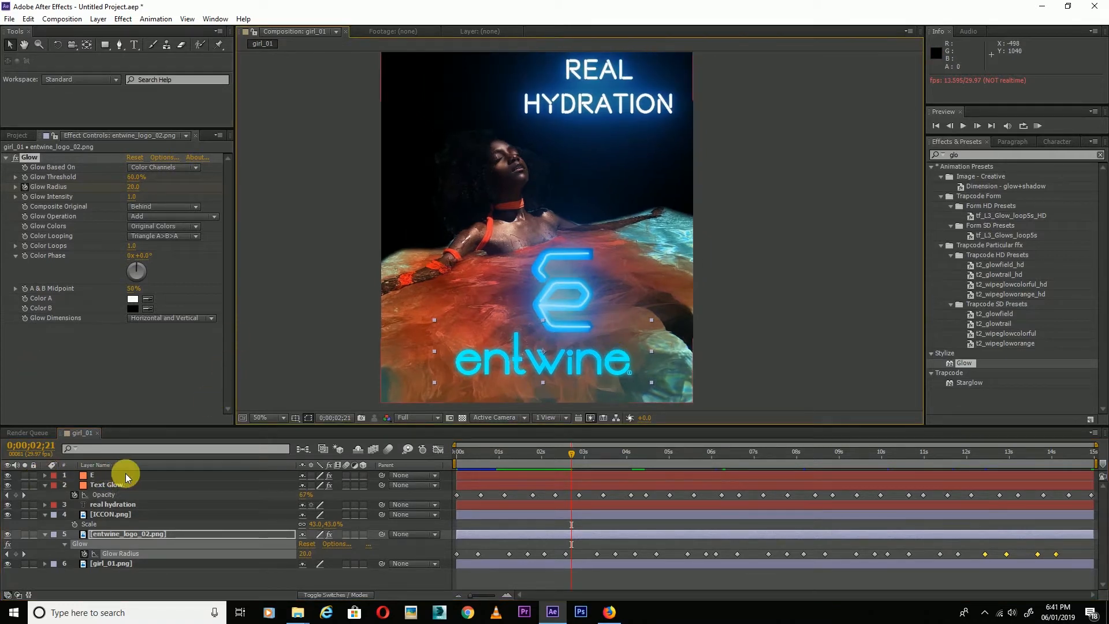
{"action": "right_click", "coordinate": [20, 471]}
{"action": "mouse_move", "coordinate": [57, 353]}
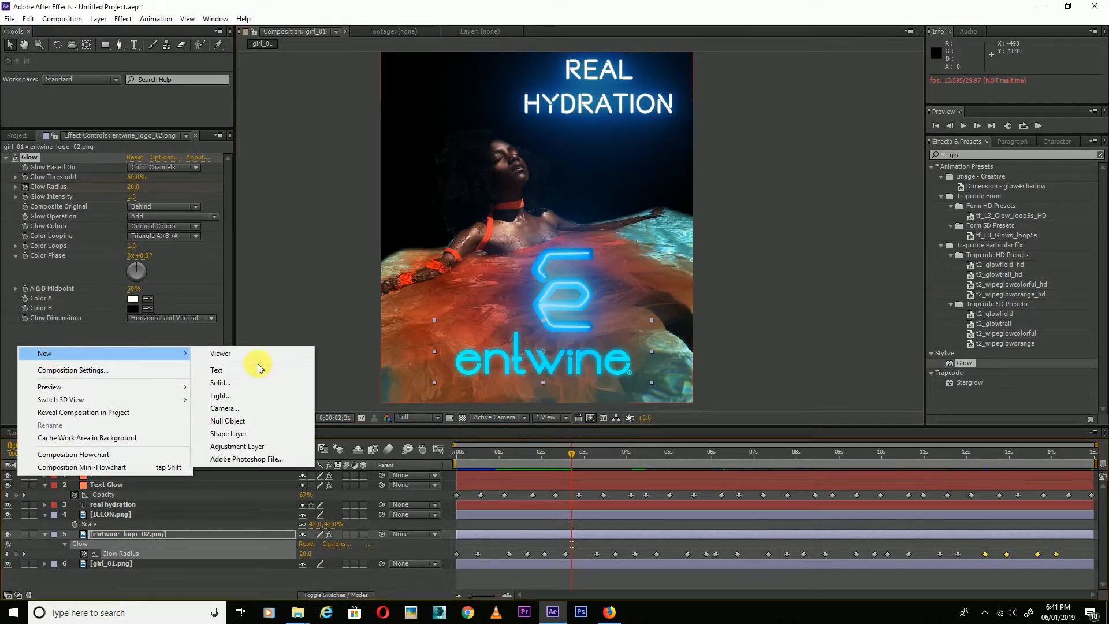
{"action": "left_click", "coordinate": [220, 382]}
{"action": "left_click", "coordinate": [565, 415]}
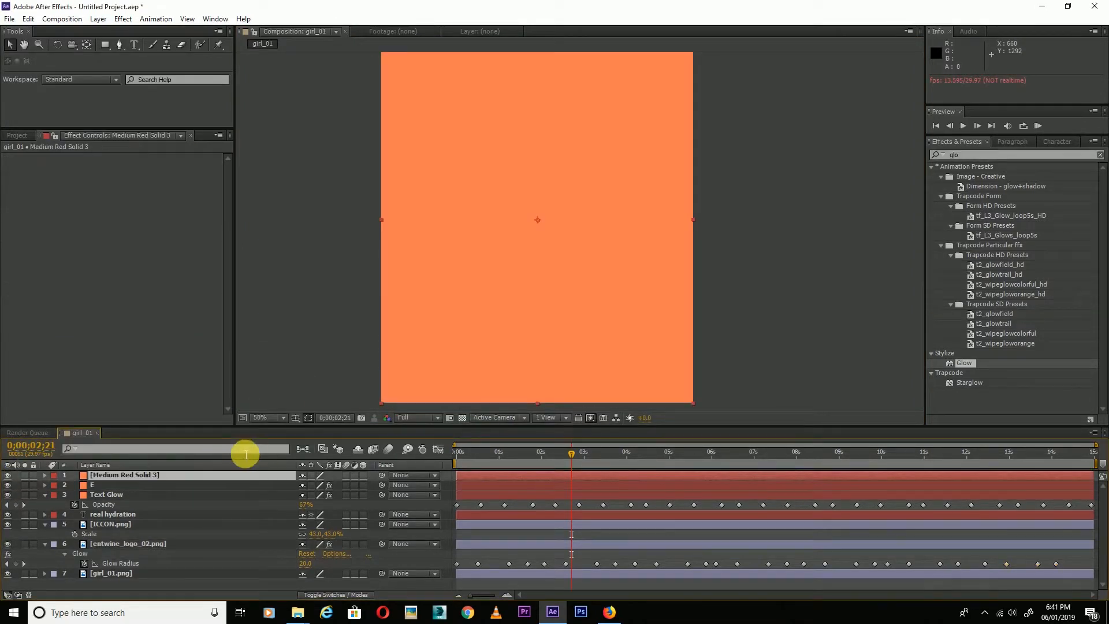
{"action": "left_click", "coordinate": [7, 475]}
Start a Pen tool mask on the hidden solid, tracing the water's edge from the poster's left border to the woman's arm
{"action": "left_click", "coordinate": [120, 44]}
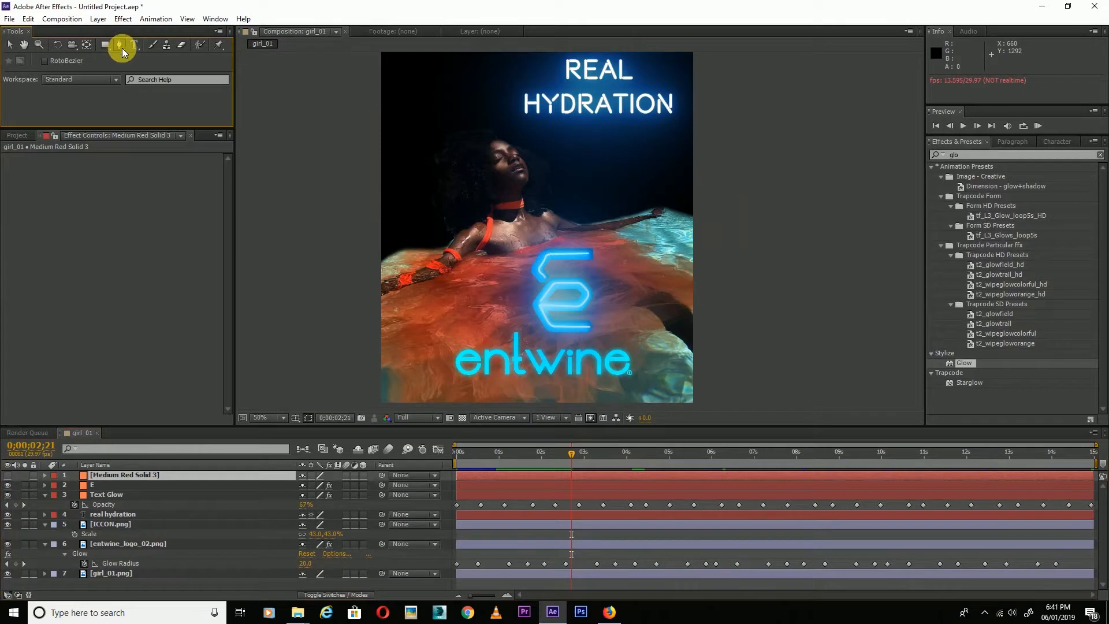
{"action": "scroll", "coordinate": [346, 216], "scroll_direction": "up", "scroll_amount": 4}
{"action": "scroll", "coordinate": [600, 245], "scroll_direction": "down", "scroll_amount": 2}
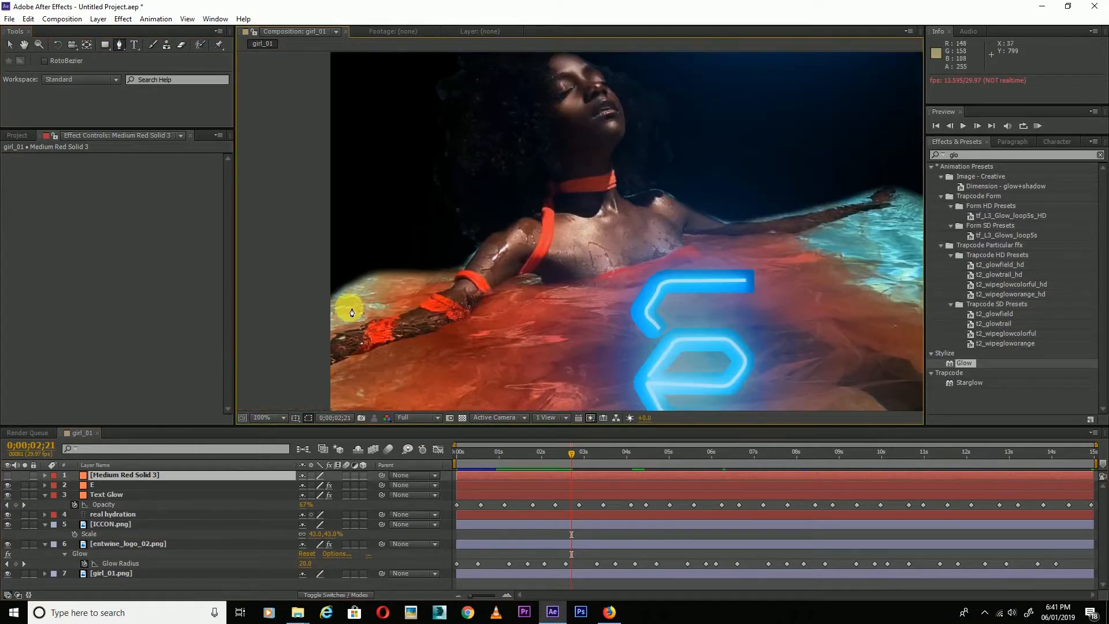
{"action": "left_click", "coordinate": [324, 305]}
{"action": "left_click", "coordinate": [351, 279]}
{"action": "left_click", "coordinate": [395, 269]}
{"action": "left_click", "coordinate": [416, 269]}
{"action": "left_click", "coordinate": [433, 272]}
{"action": "left_click", "coordinate": [451, 268]}
Continue the mask path up from the woman's arm along the left side of her hair
{"action": "left_click", "coordinate": [470, 246]}
{"action": "left_click", "coordinate": [459, 228]}
{"action": "left_click", "coordinate": [445, 198]}
{"action": "left_click", "coordinate": [434, 178]}
{"action": "left_click", "coordinate": [434, 165]}
{"action": "left_click", "coordinate": [441, 153]}
{"action": "left_click", "coordinate": [441, 138]}
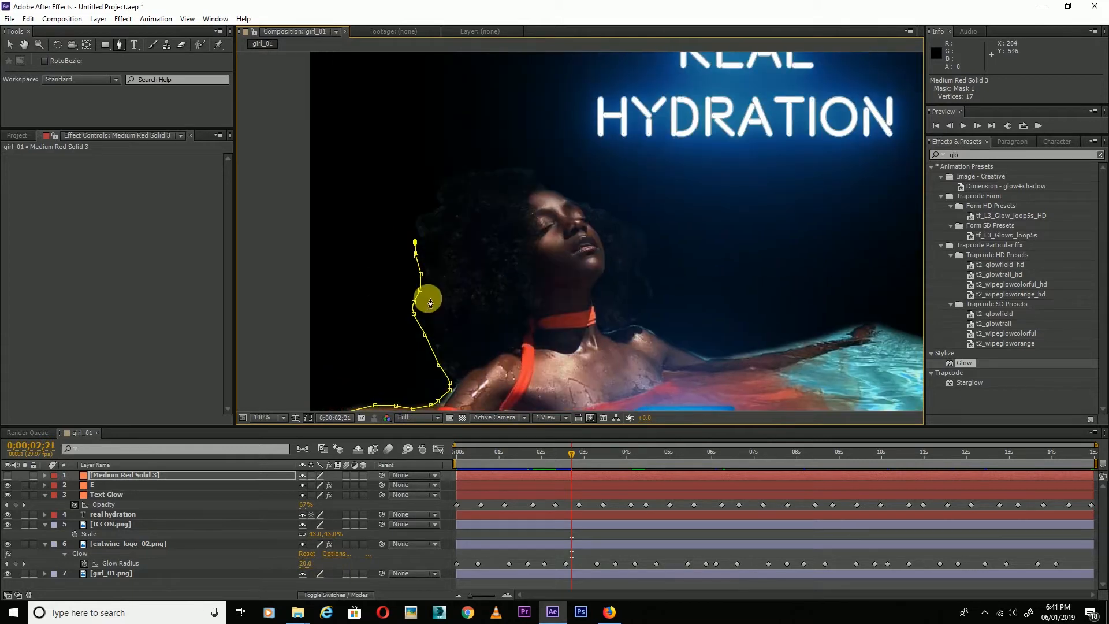
{"action": "left_click", "coordinate": [420, 289]}
{"action": "left_click", "coordinate": [420, 274]}
{"action": "left_click", "coordinate": [416, 256]}
{"action": "left_click", "coordinate": [415, 242]}
Trace the mask over the top of the woman's hair and down its right side to the shoulder
{"action": "left_click", "coordinate": [417, 216]}
{"action": "left_click", "coordinate": [437, 206]}
{"action": "left_click", "coordinate": [440, 183]}
{"action": "left_click", "coordinate": [457, 170]}
{"action": "left_click", "coordinate": [531, 164]}
{"action": "left_click", "coordinate": [575, 193]}
{"action": "left_click", "coordinate": [588, 200]}
{"action": "left_click", "coordinate": [606, 212]}
{"action": "left_click", "coordinate": [616, 218]}
{"action": "left_click", "coordinate": [635, 233]}
{"action": "left_click", "coordinate": [636, 249]}
{"action": "left_click", "coordinate": [635, 263]}
{"action": "left_click", "coordinate": [648, 278]}
{"action": "left_click", "coordinate": [648, 309]}
{"action": "left_click", "coordinate": [638, 323]}
Continue the mask from the woman's shoulder along her outstretched arm and the water's edge, ending just past the poster's right border
{"action": "left_click", "coordinate": [653, 333]}
{"action": "left_click", "coordinate": [690, 353]}
{"action": "left_click", "coordinate": [710, 358]}
{"action": "left_click_drag", "start_coordinate": [768, 347], "coordinate": [512, 322]}
{"action": "left_click", "coordinate": [561, 314]}
{"action": "left_click", "coordinate": [629, 297]}
{"action": "left_click", "coordinate": [655, 291]}
{"action": "left_click", "coordinate": [669, 295]}
{"action": "left_click", "coordinate": [687, 302]}
{"action": "left_click", "coordinate": [713, 316]}
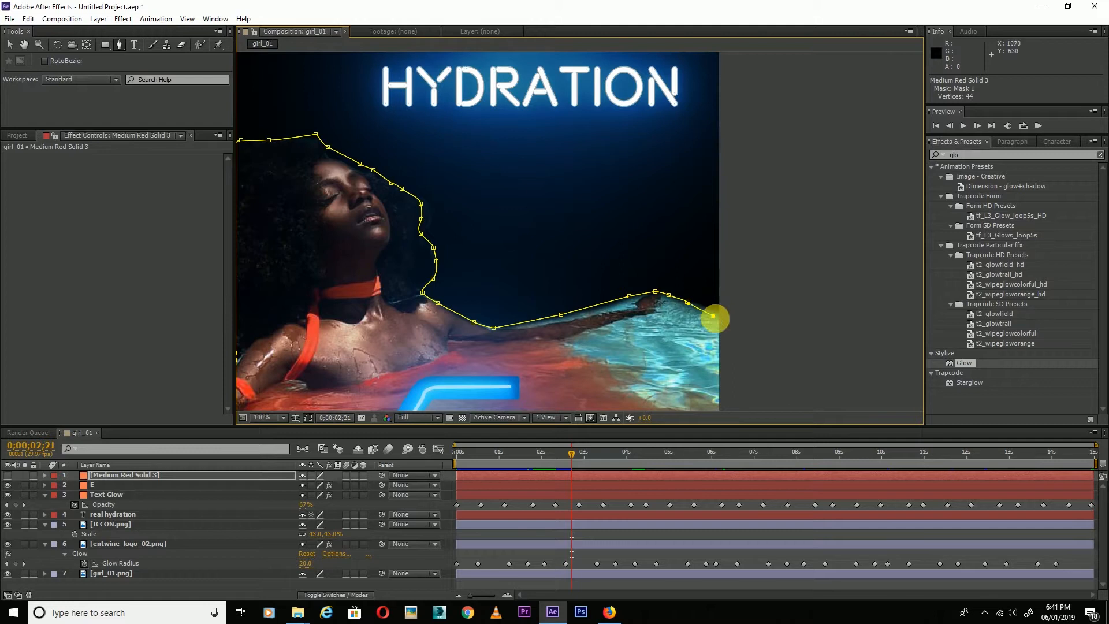
{"action": "left_click", "coordinate": [741, 329]}
{"action": "left_click", "coordinate": [11, 45]}
{"action": "scroll", "coordinate": [285, 246], "scroll_direction": "left", "scroll_amount": 5}
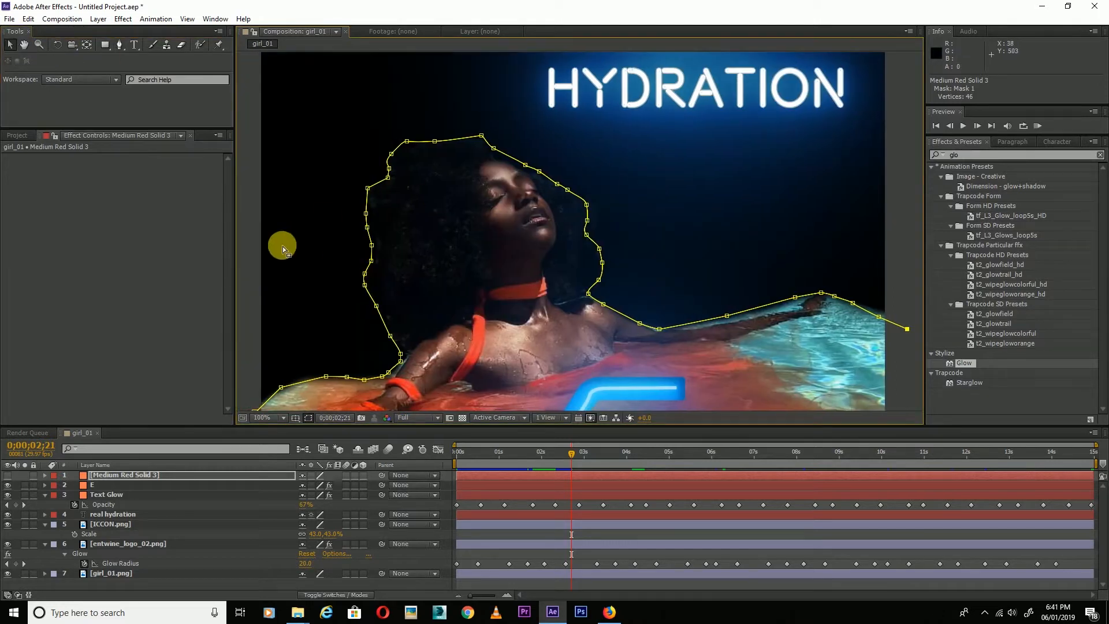
Make the masked solid visible and apply the Video Copilot Saber effect to it
{"action": "left_click", "coordinate": [8, 475]}
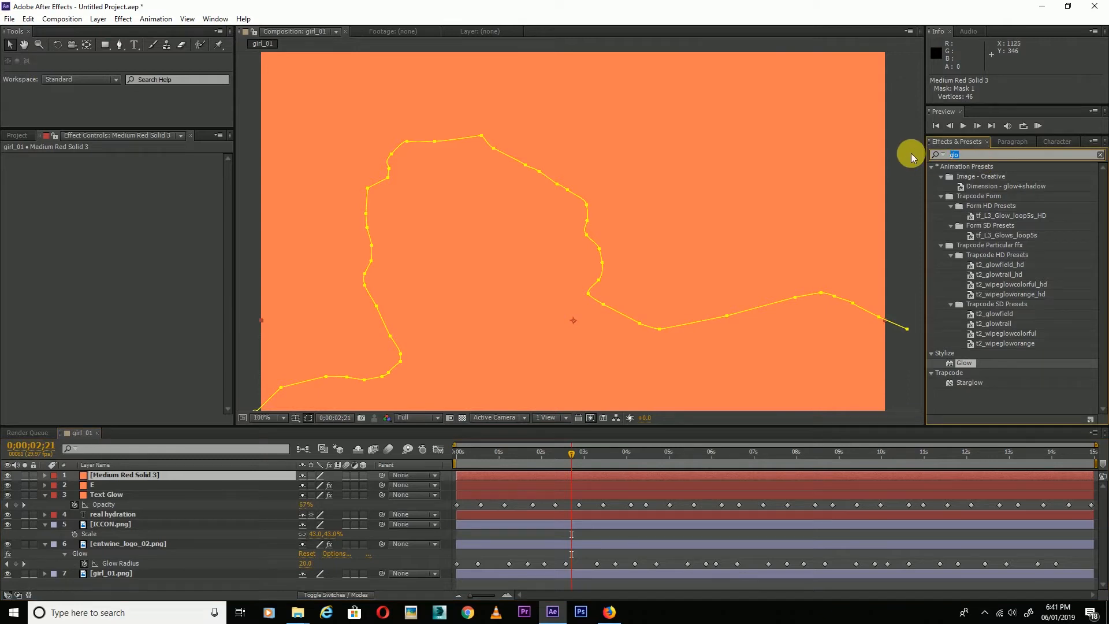
{"action": "double_click", "coordinate": [953, 154]}
{"action": "type", "text": "sba"}
{"action": "key", "text": "BackSpace"}
{"action": "key", "text": "BackSpace"}
{"action": "type", "text": "abe"}
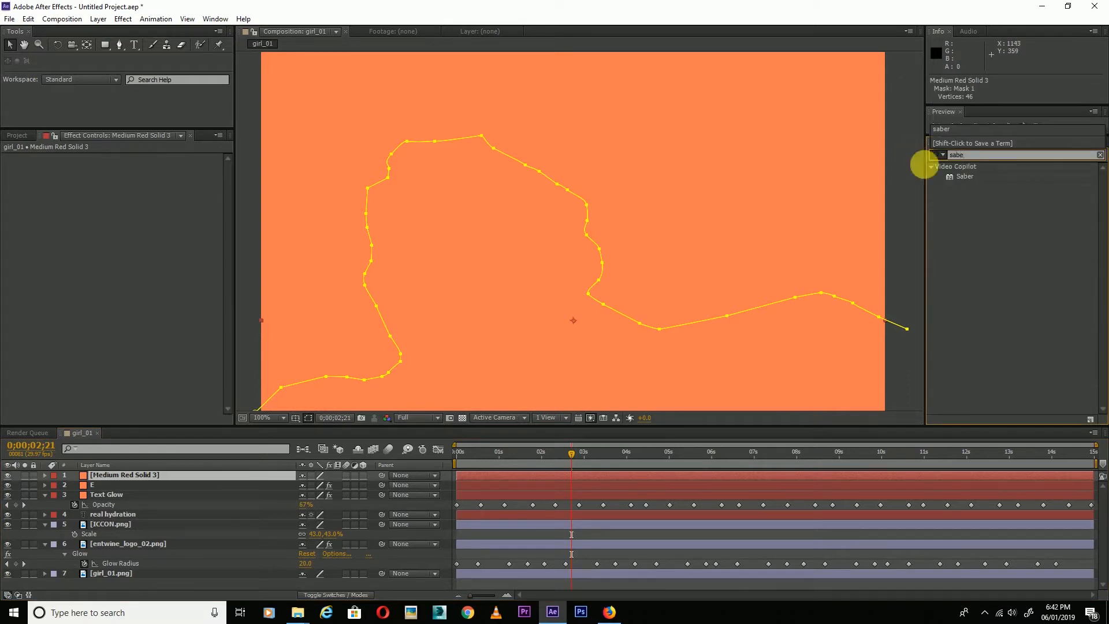
{"action": "left_click", "coordinate": [965, 176]}
{"action": "left_click_drag", "start_coordinate": [965, 176], "coordinate": [113, 474]}
{"action": "scroll", "coordinate": [445, 293], "scroll_direction": "down", "scroll_amount": 4}
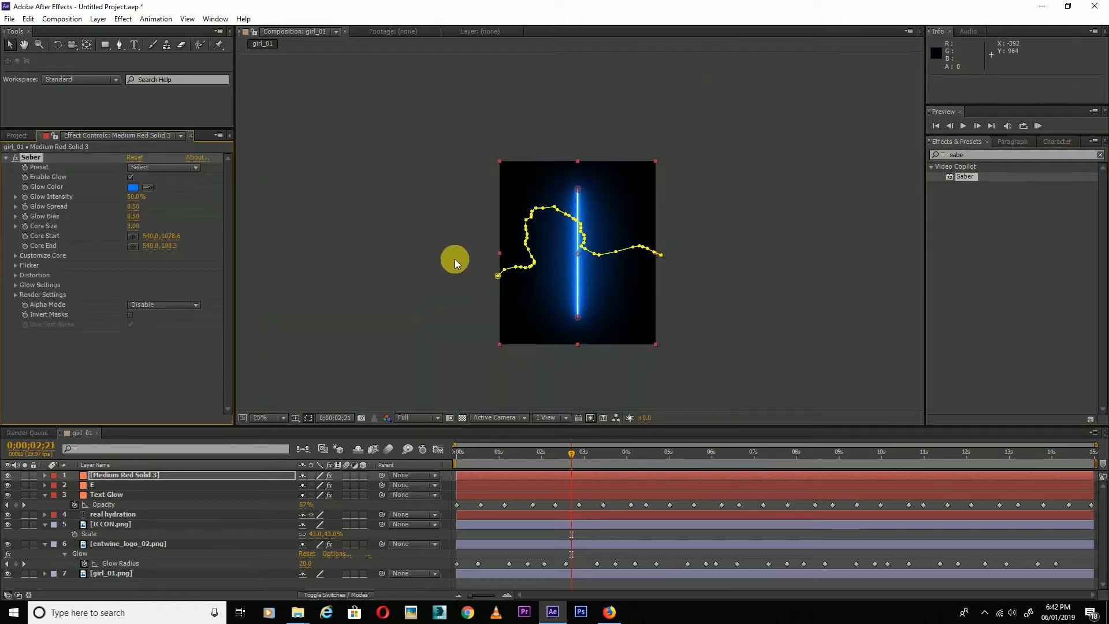
Set Saber's core type to Layer Masks so the glow follows the traced outline
{"action": "left_click", "coordinate": [15, 256]}
{"action": "left_click", "coordinate": [160, 269]}
{"action": "scroll", "coordinate": [542, 246], "scroll_direction": "up", "scroll_amount": 2}
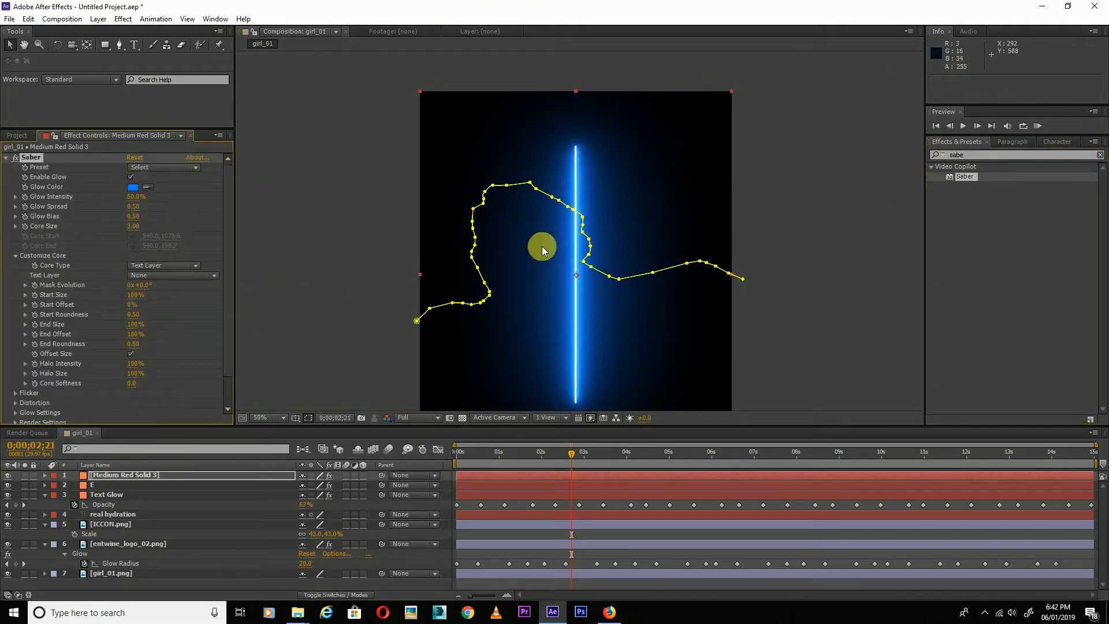
{"action": "left_click", "coordinate": [174, 266]}
{"action": "left_click", "coordinate": [176, 292]}
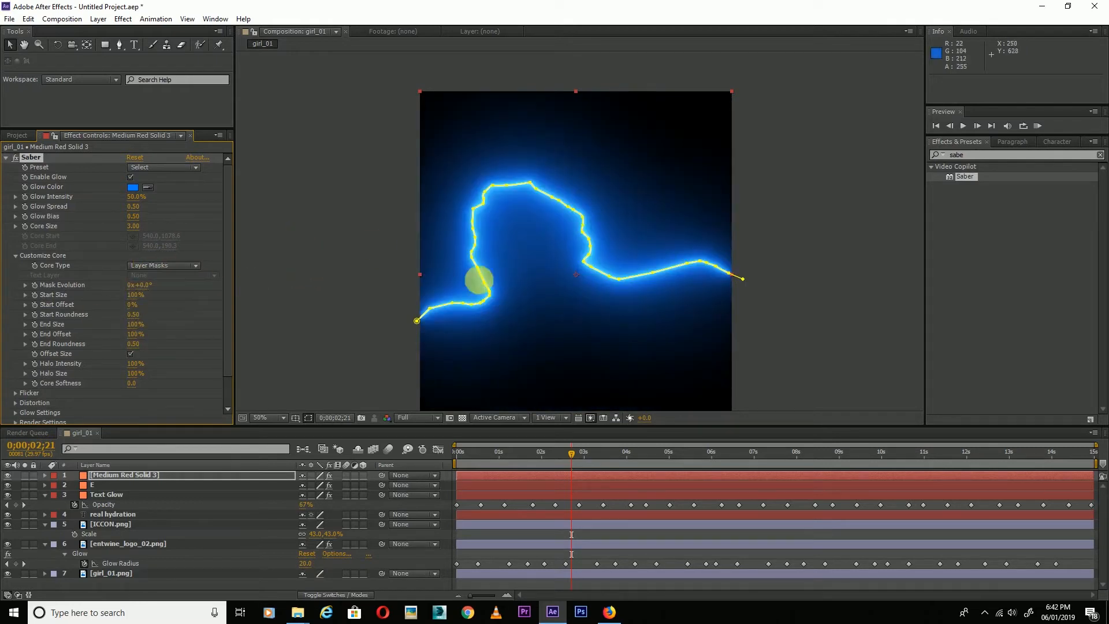
Set Saber's composite setting to Transparent in its render settings
{"action": "scroll", "coordinate": [25, 393], "scroll_direction": "down", "scroll_amount": 1}
{"action": "left_click", "coordinate": [17, 388]}
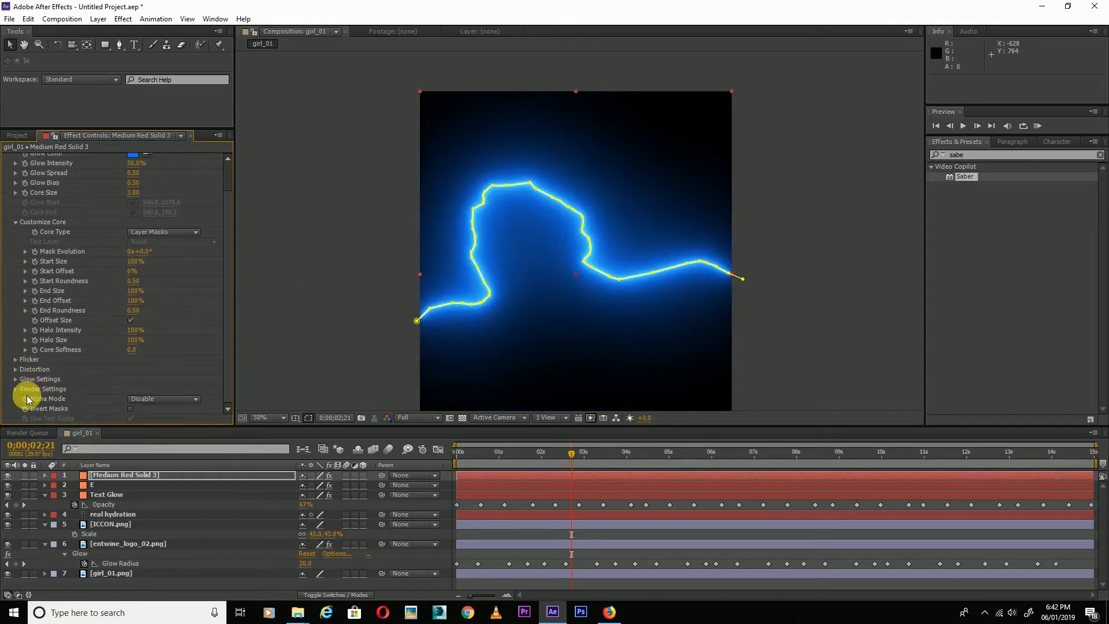
{"action": "scroll", "coordinate": [117, 372], "scroll_direction": "down", "scroll_amount": 3}
{"action": "left_click", "coordinate": [161, 389]}
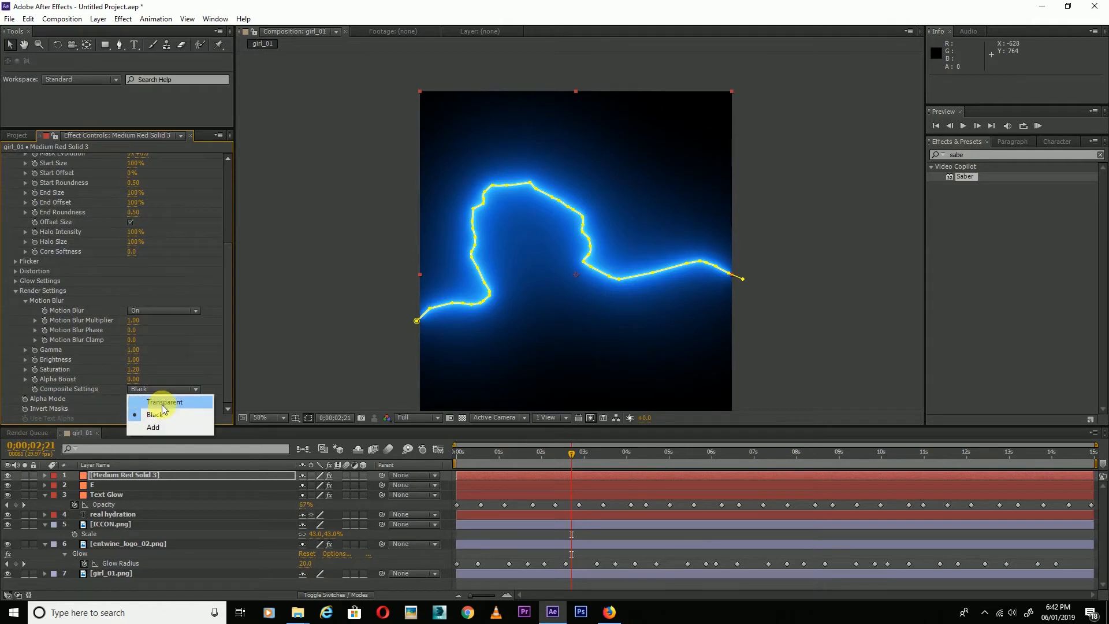
{"action": "left_click", "coordinate": [153, 411]}
{"action": "left_click", "coordinate": [341, 300]}
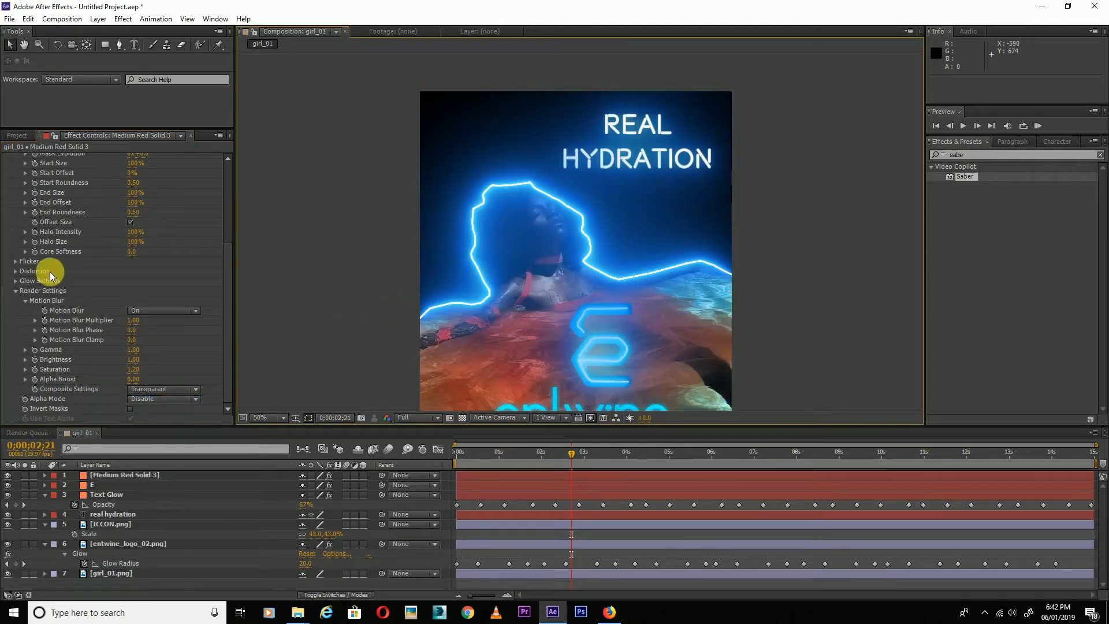
Apply Saber's Energize preset and change its glow color to blue
{"action": "scroll", "coordinate": [110, 258], "scroll_direction": "up", "scroll_amount": 4}
{"action": "left_click", "coordinate": [164, 168]}
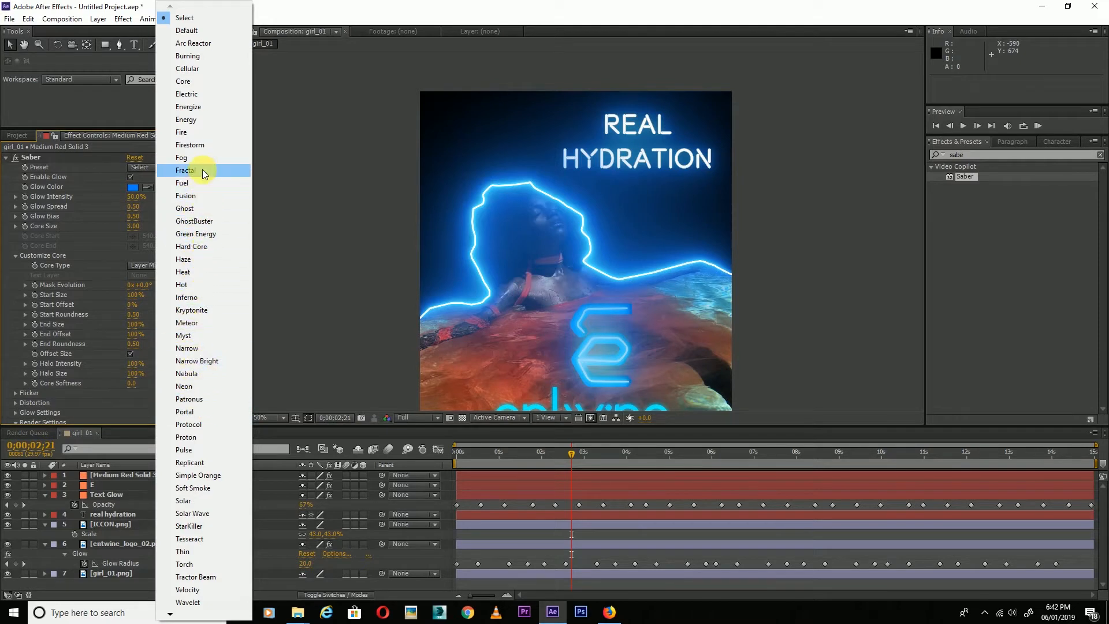
{"action": "left_click", "coordinate": [193, 109]}
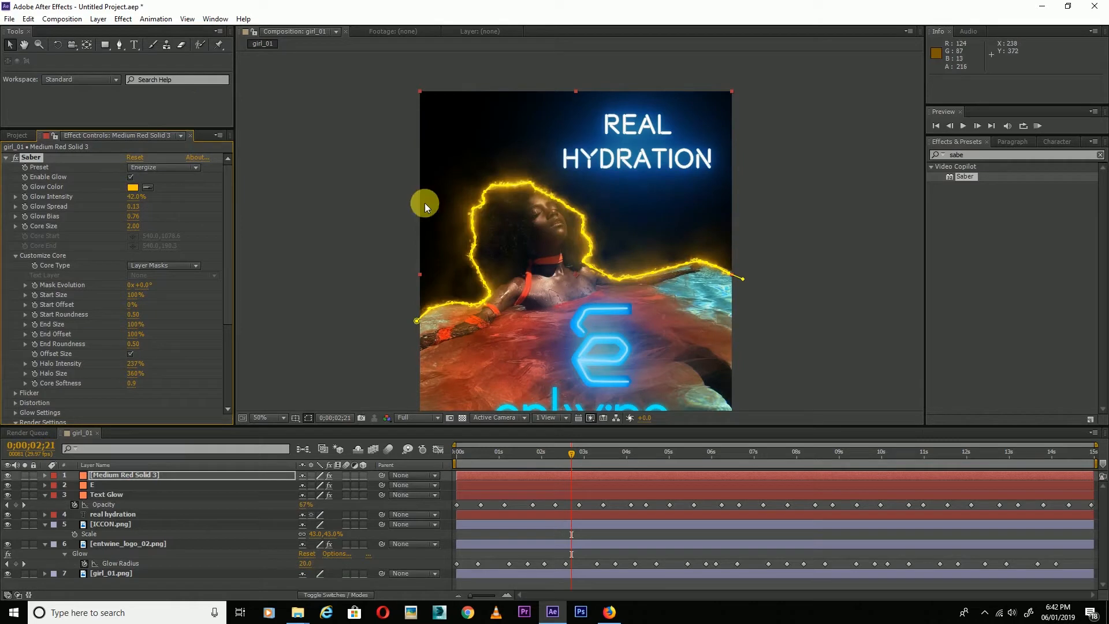
{"action": "left_click", "coordinate": [154, 168]}
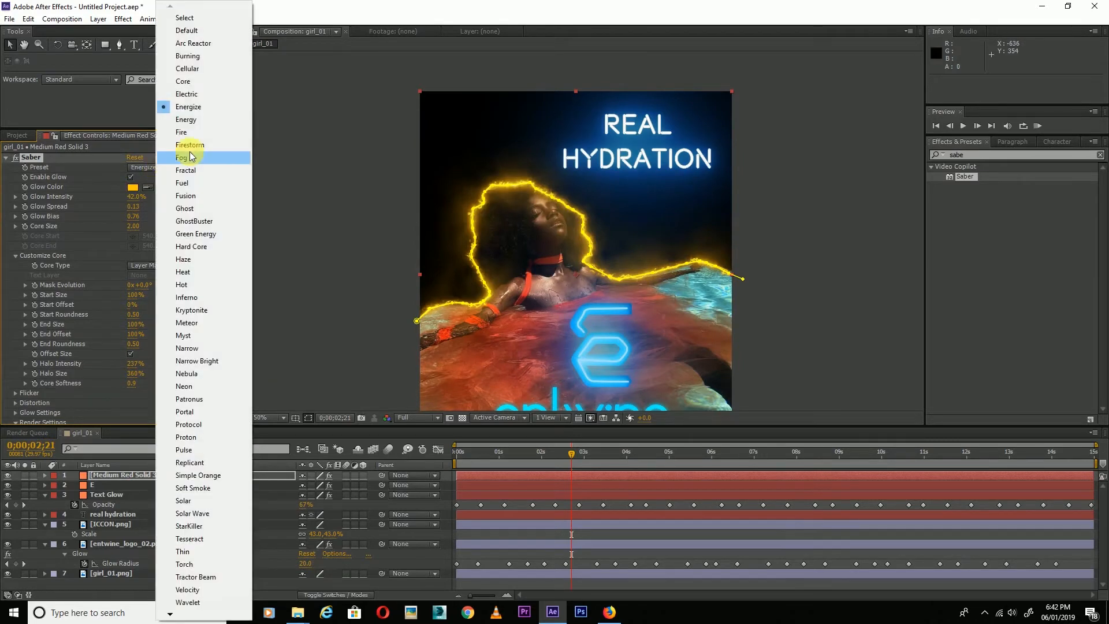
{"action": "left_click", "coordinate": [293, 168]}
{"action": "left_click", "coordinate": [132, 187]}
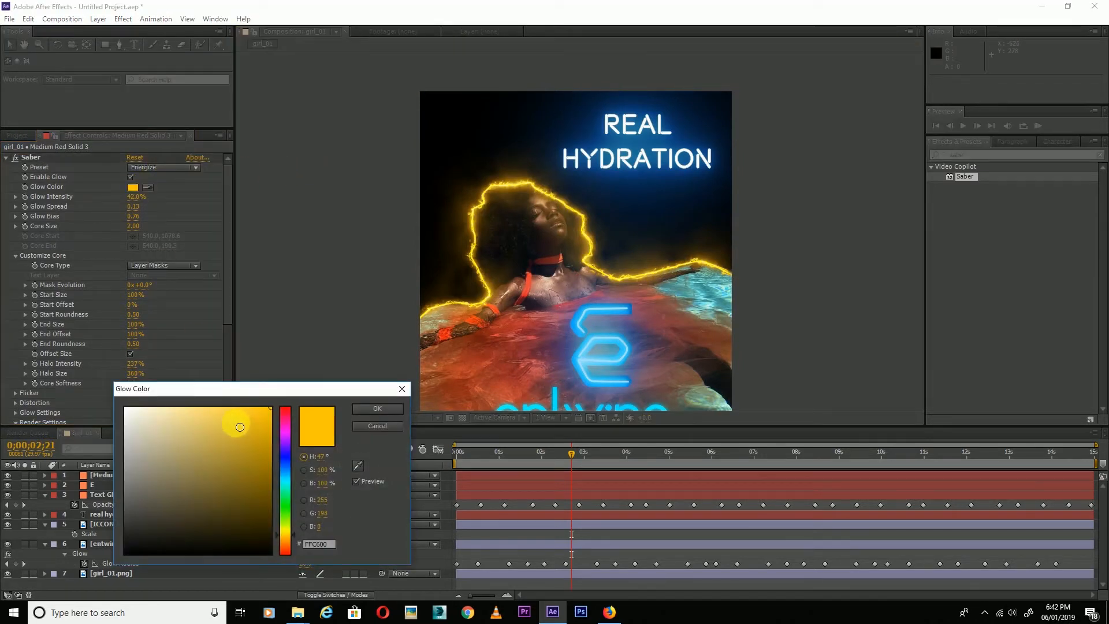
{"action": "left_click", "coordinate": [282, 462]}
{"action": "left_click", "coordinate": [396, 408]}
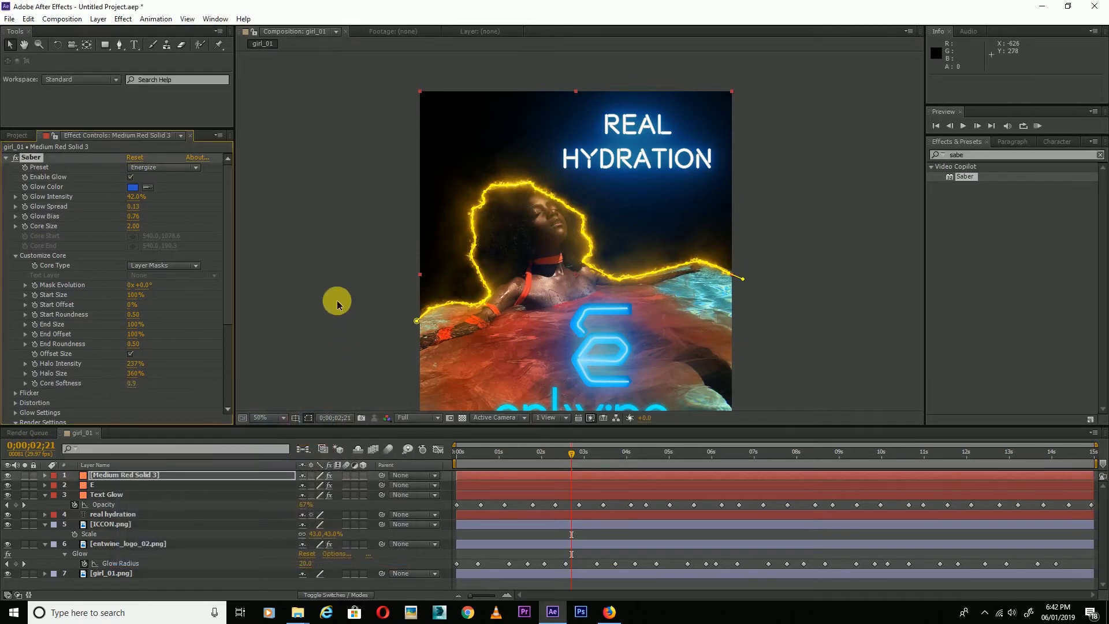
Keyframe Saber's End Size from 0% at the composition start to 100% at 0;00;01;04 and preview the animation
{"action": "left_click_drag", "start_coordinate": [467, 458], "coordinate": [456, 458]}
{"action": "left_click", "coordinate": [465, 476]}
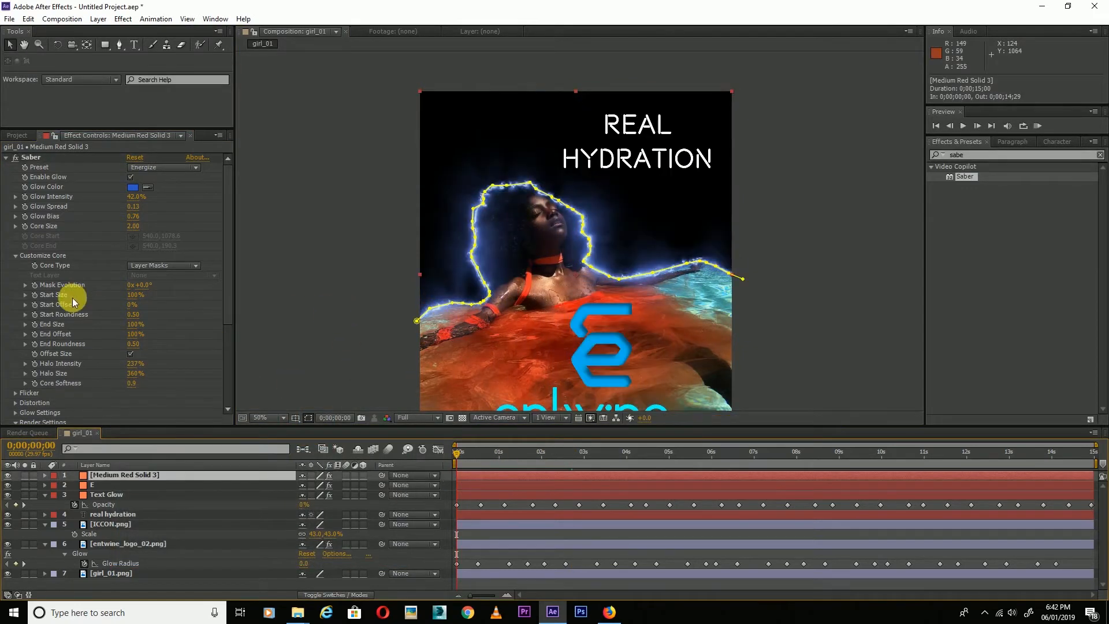
{"action": "left_click", "coordinate": [35, 328]}
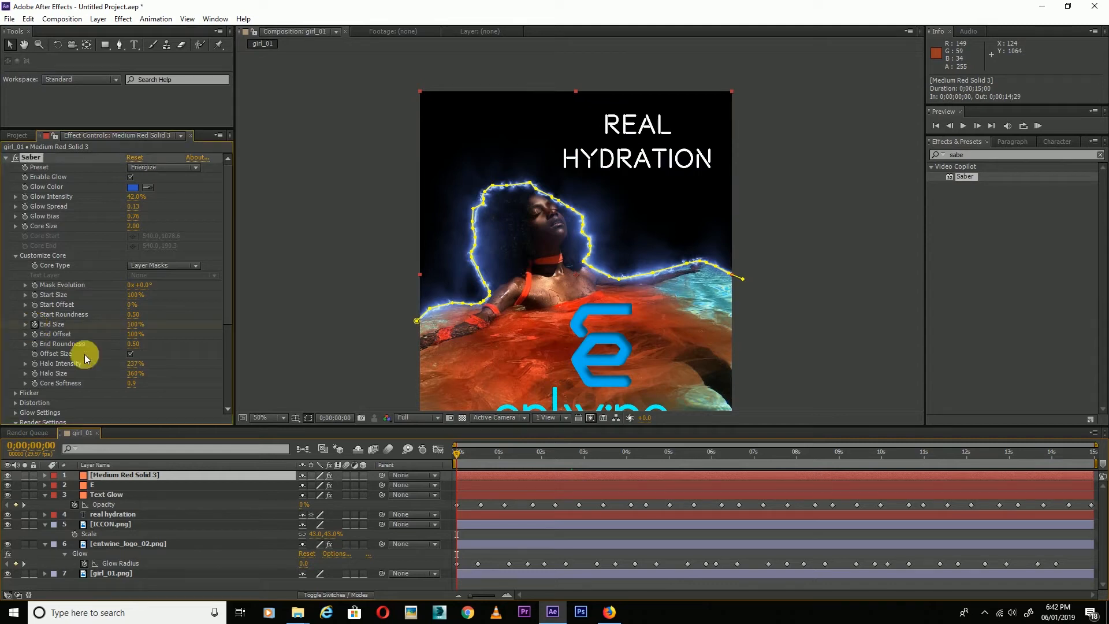
{"action": "left_click", "coordinate": [134, 474]}
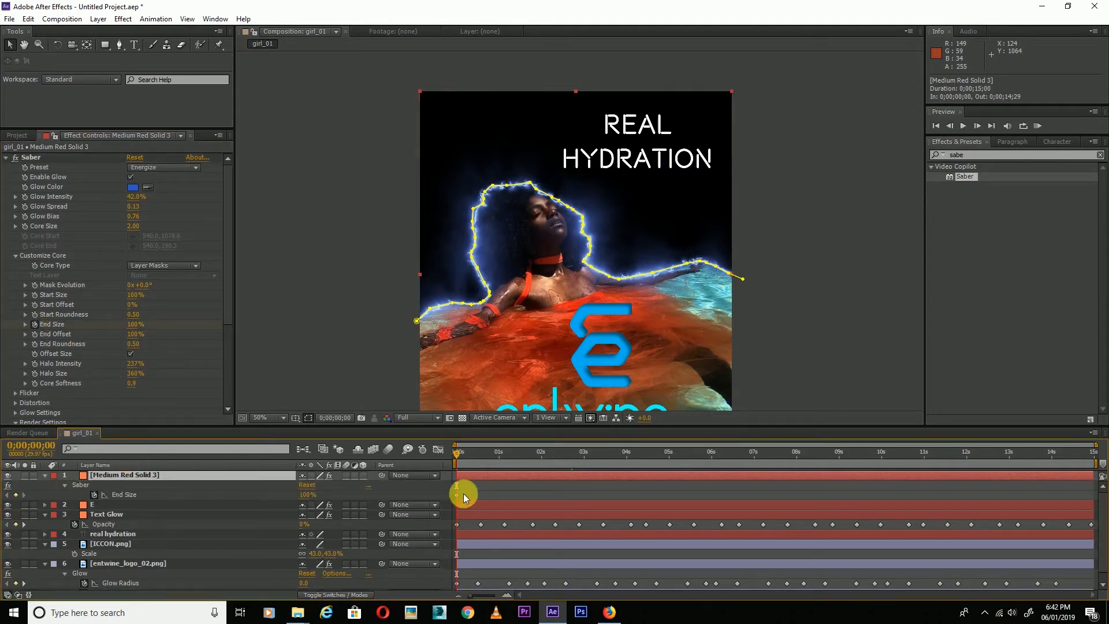
{"action": "key", "text": "u"}
{"action": "left_click_drag", "start_coordinate": [143, 335], "coordinate": [75, 338]}
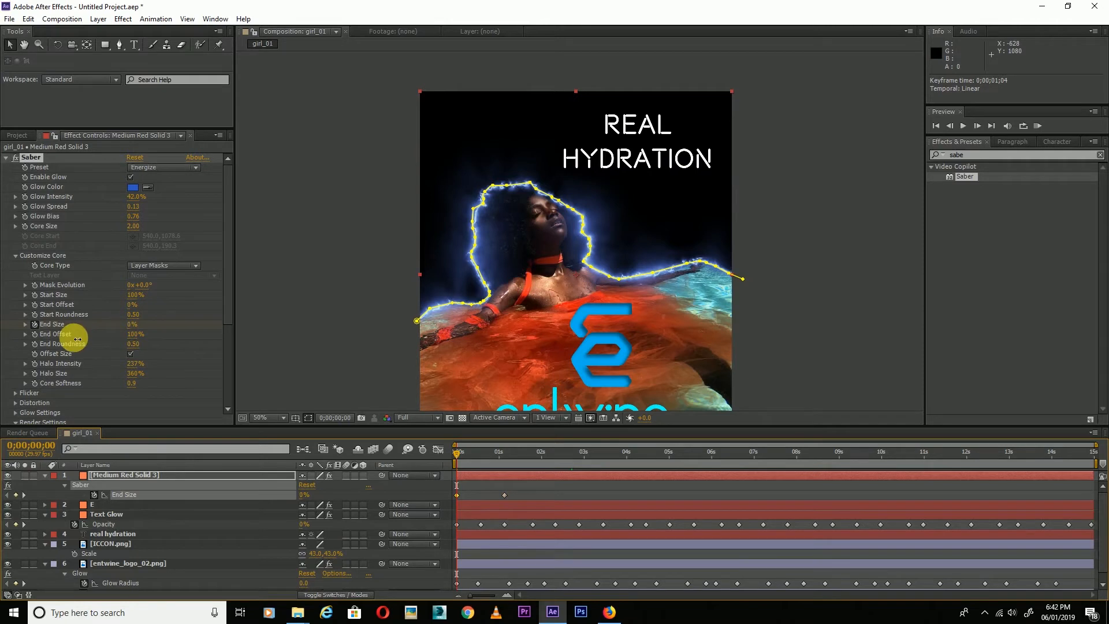
{"action": "left_click", "coordinate": [286, 325]}
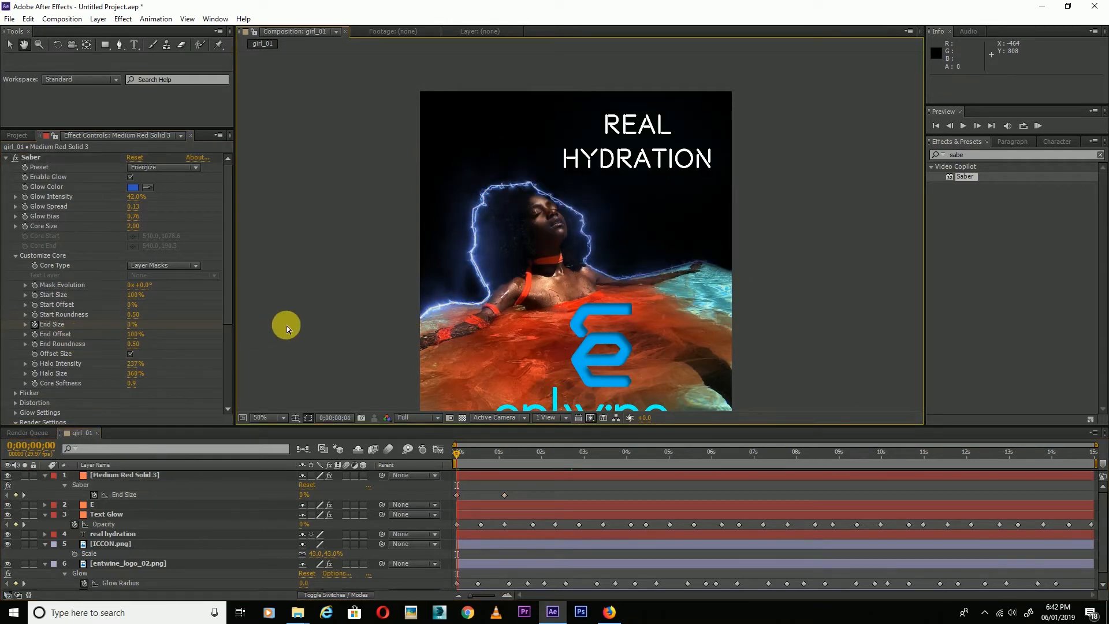
{"action": "key", "text": "Page_Down"}
{"action": "key", "text": "Page_Down"}
{"action": "key", "text": "Page_Down"}
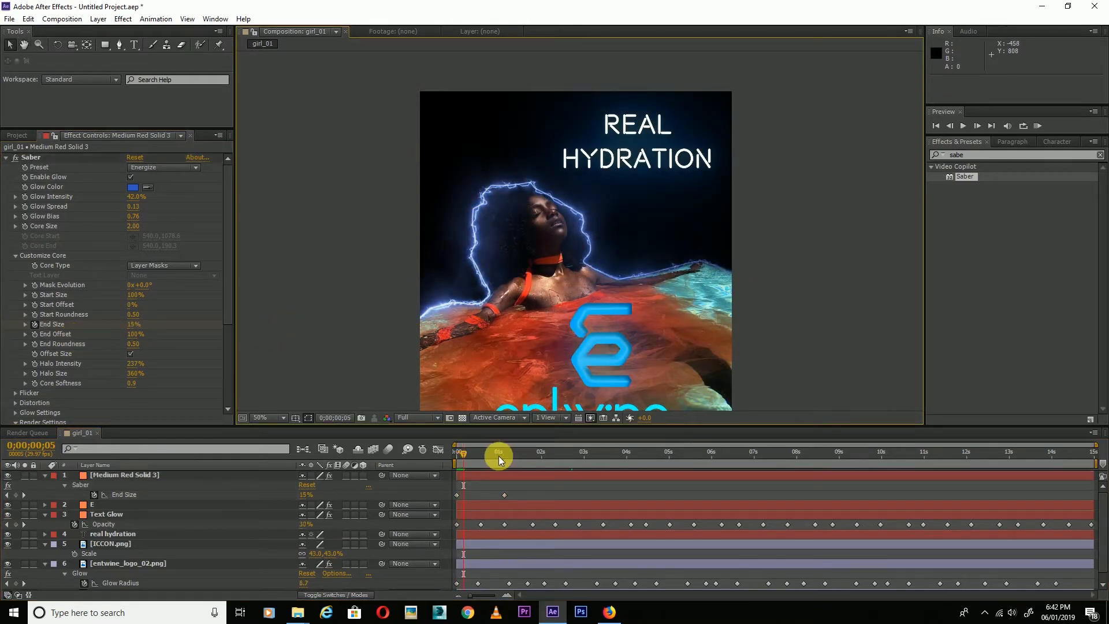
{"action": "key", "text": "Home"}
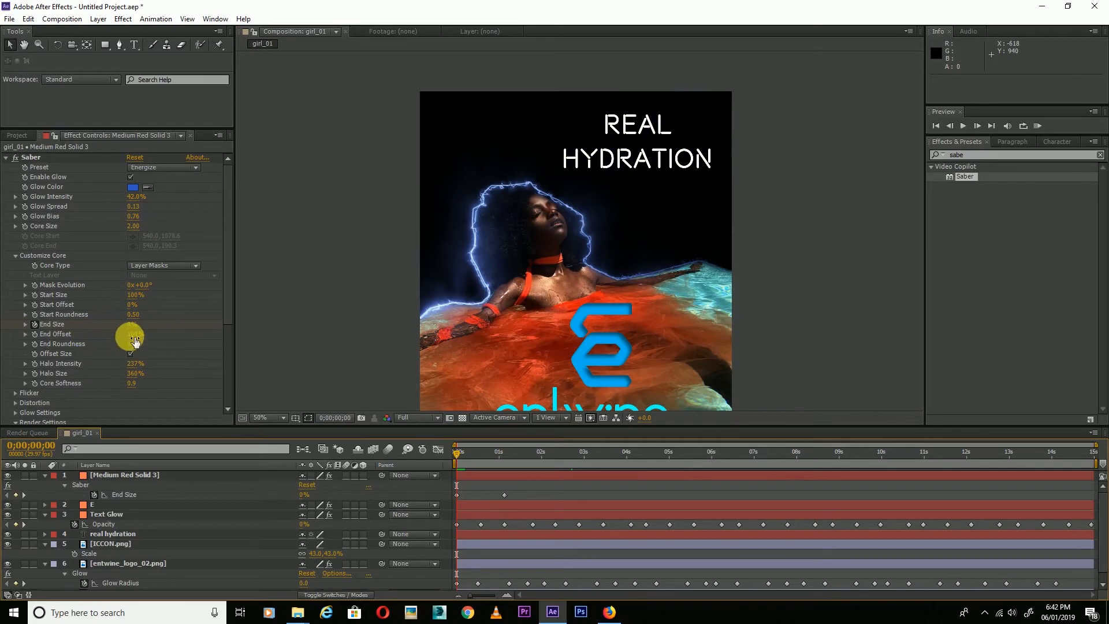
Keyframe Saber's End Offset from 0% at the composition start to 100% at 0;00;01;03 and preview the outline drawing on
{"action": "left_click", "coordinate": [134, 341]}
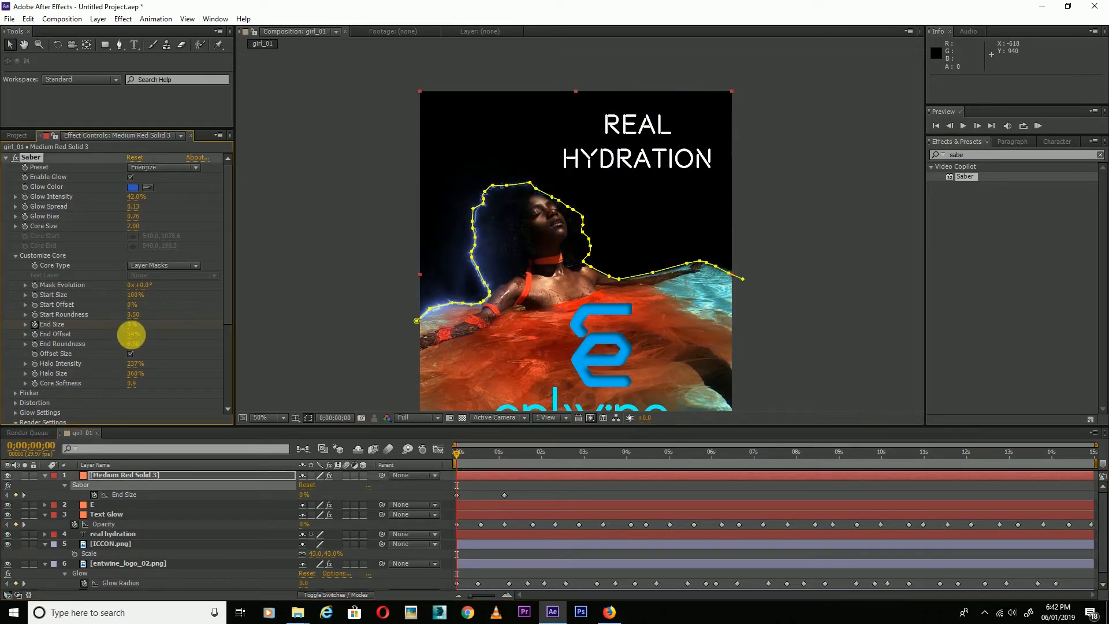
{"action": "key", "text": "ctrl+z"}
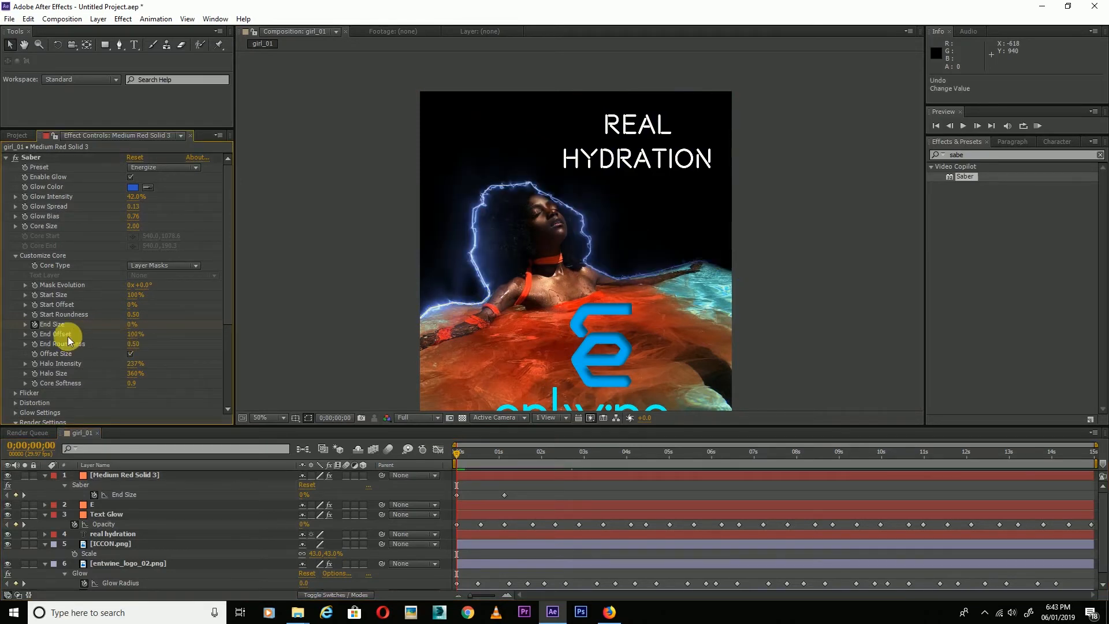
{"action": "left_click", "coordinate": [122, 343]}
{"action": "left_click", "coordinate": [487, 476]}
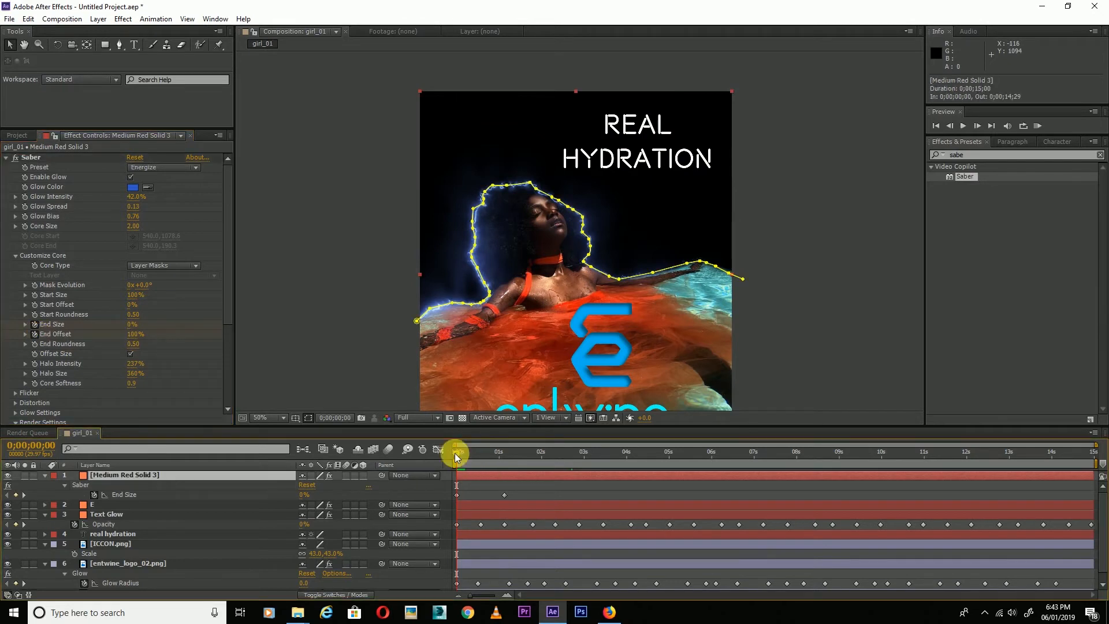
{"action": "key", "text": "u"}
{"action": "left_click_drag", "start_coordinate": [456, 502], "coordinate": [505, 508]}
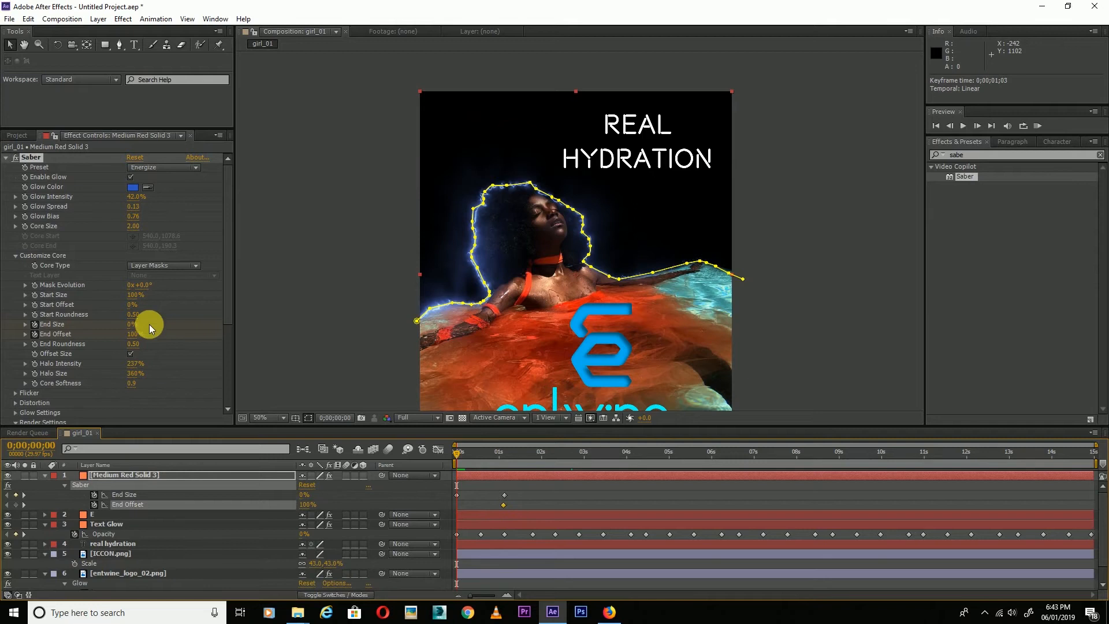
{"action": "type", "text": "0"}
{"action": "key", "text": "Return"}
{"action": "left_click", "coordinate": [324, 321]}
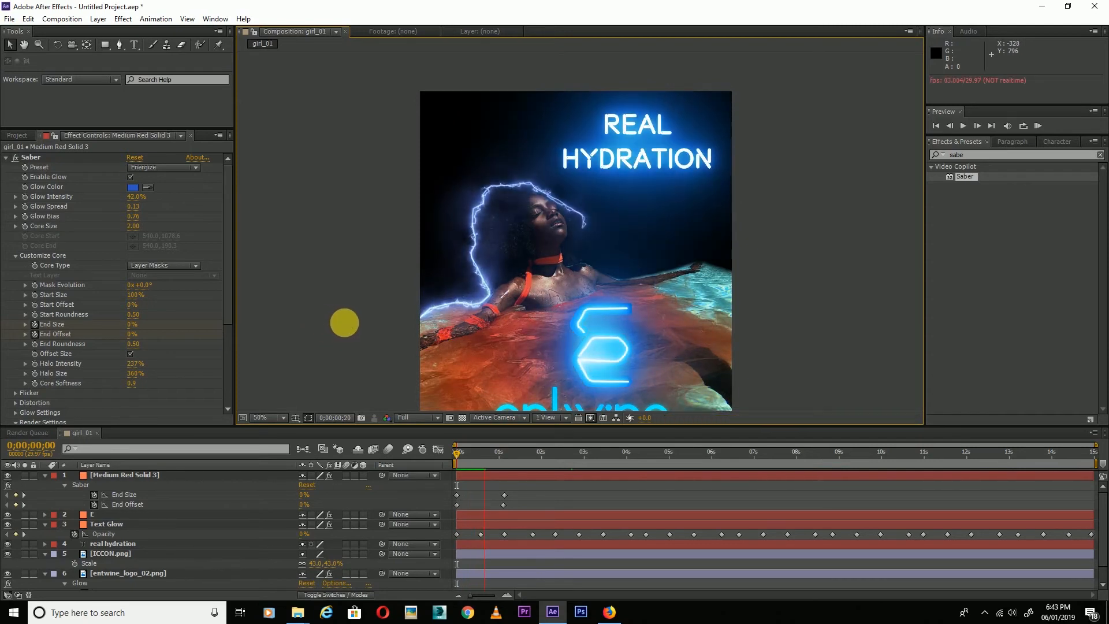
{"action": "key", "text": "h"}
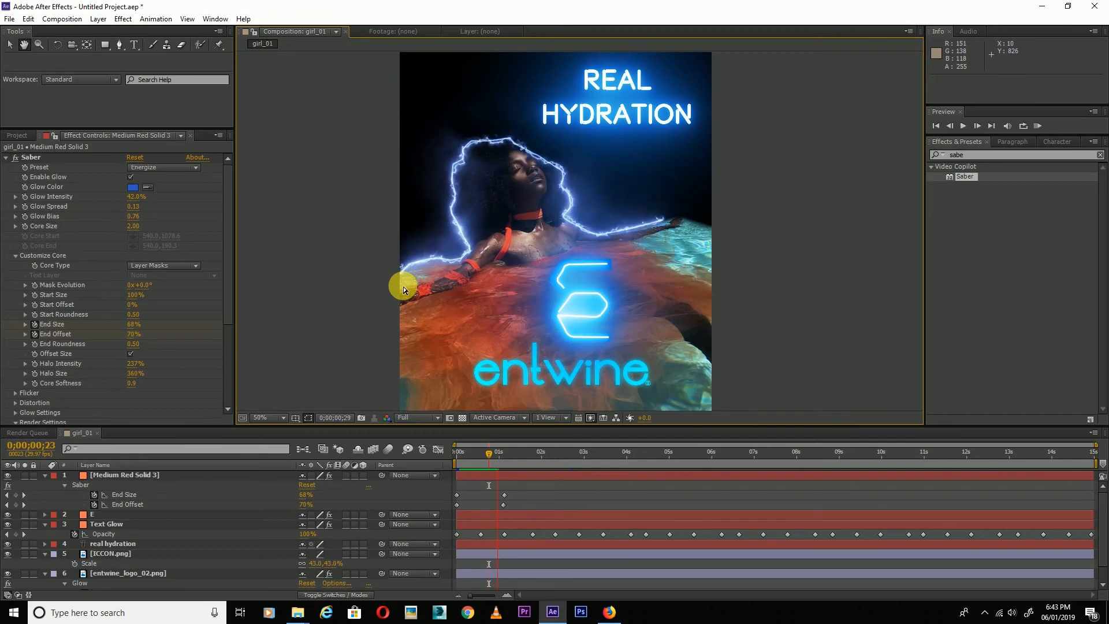